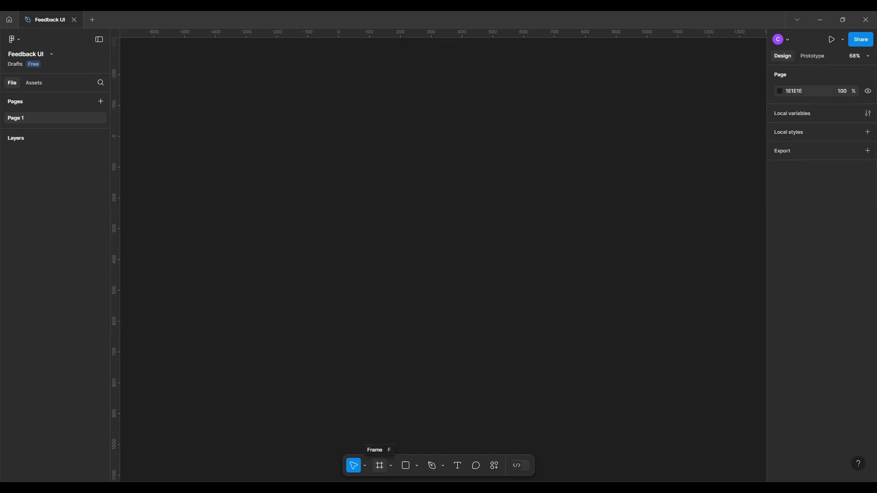
- Add an iPhone 16 Pro frame and place a new heading text layer on the canvas
left_click(379, 465)
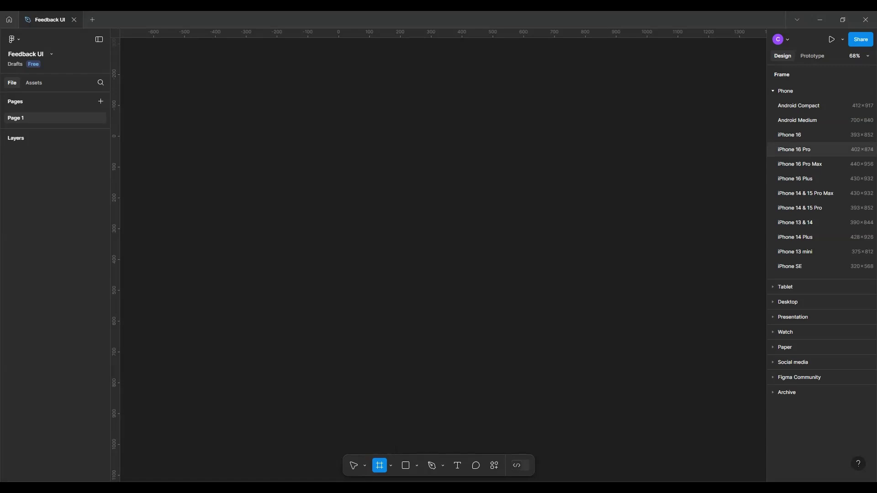
left_click(793, 149)
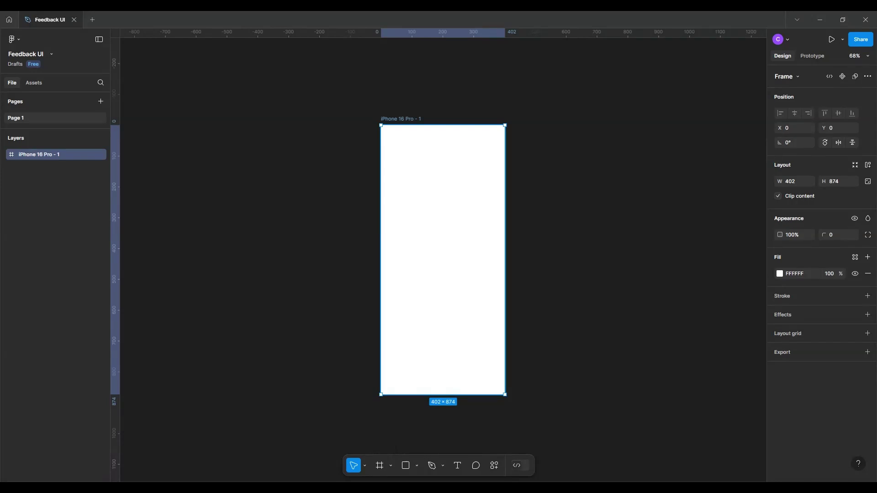
scroll(443, 260, "right", 3)
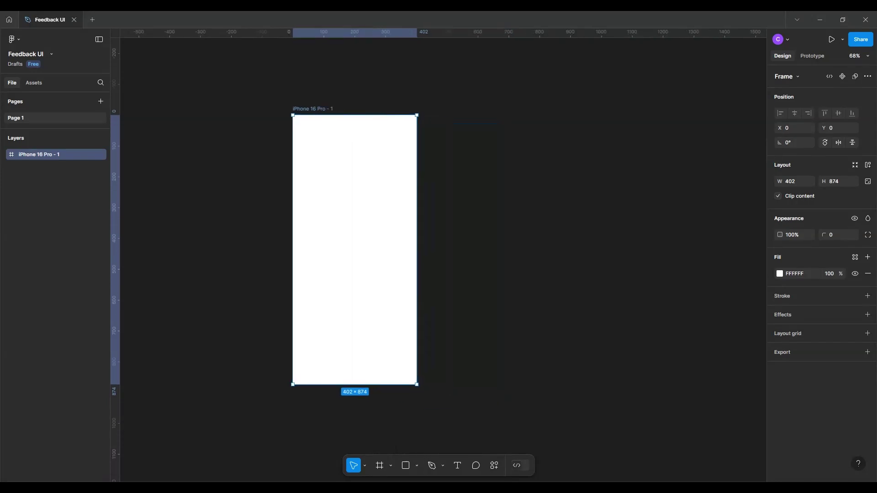
left_click(457, 465)
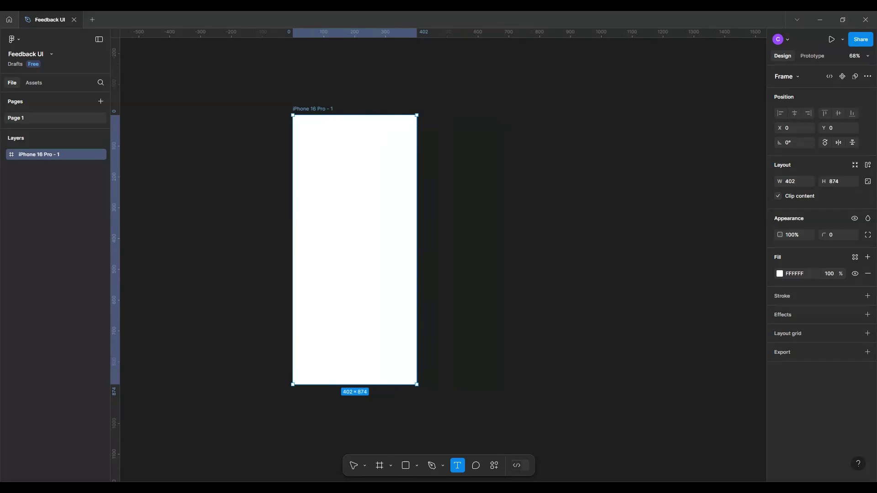
left_click(496, 240)
key("Escape")
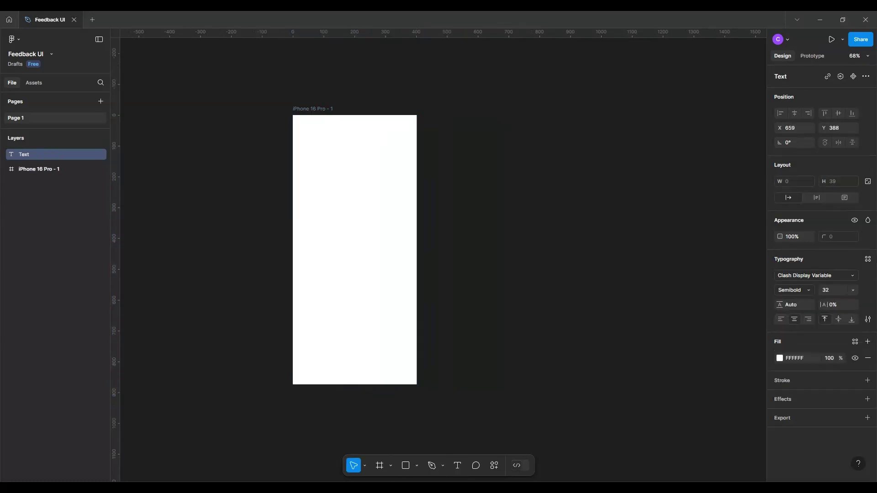
type("Share")
type(" Yo")
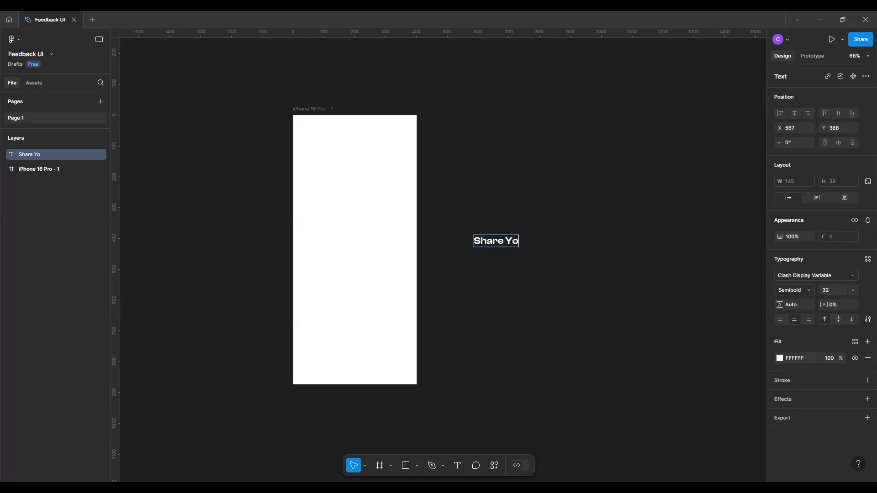
type("ur E")
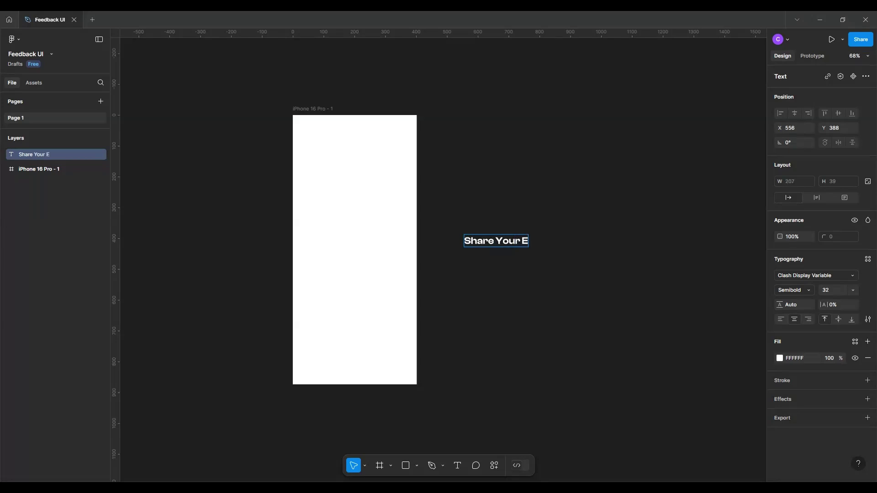
type("xperi")
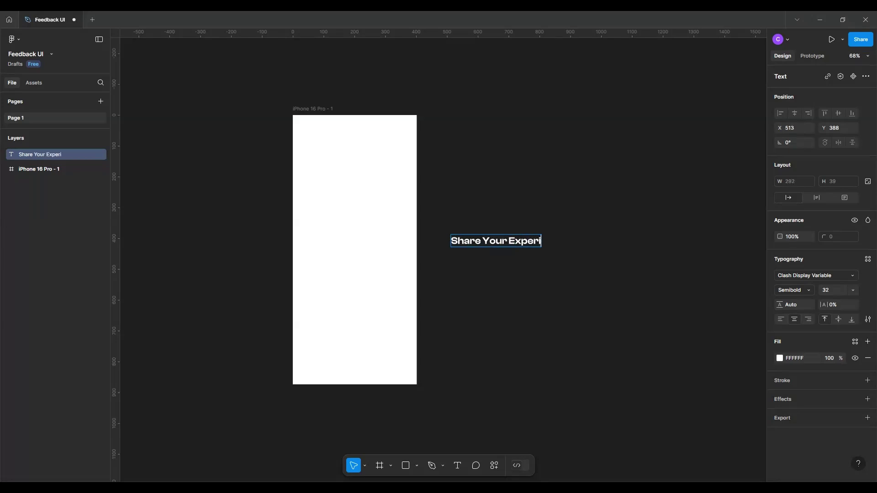
type("nce")
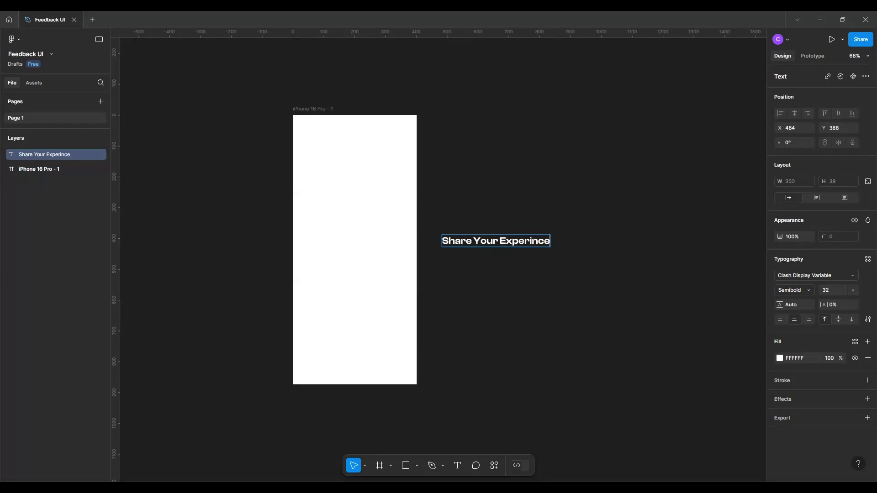
- Correct 'Experince' to 'Experience', move the heading into the frame top at size 22, centred
right_click(545, 237)
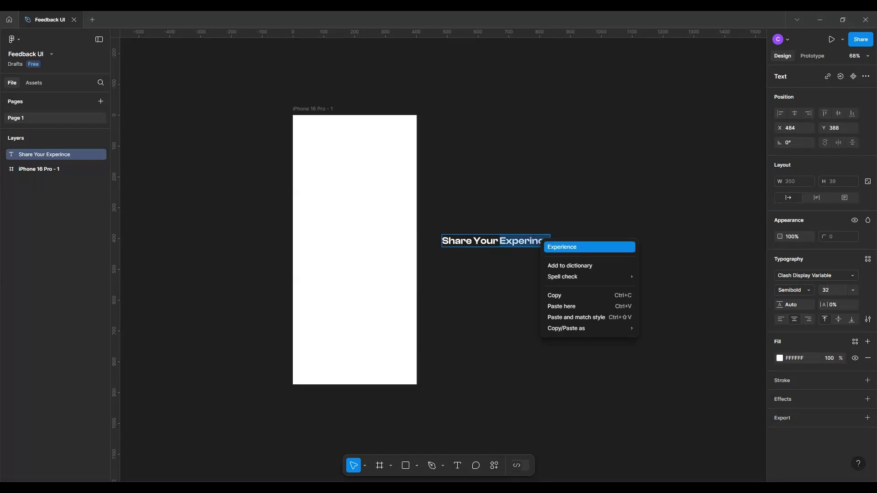
left_click(553, 246)
key("Escape")
key("Escape")
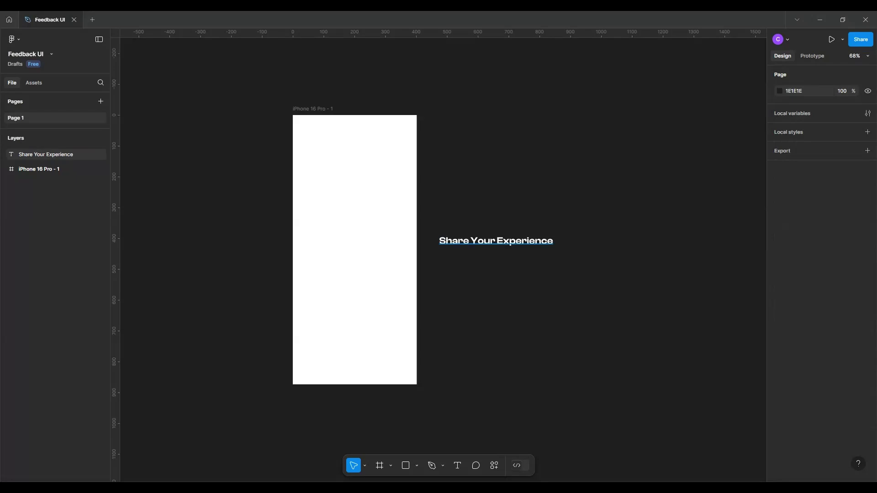
left_click_drag(495, 241, 345, 140)
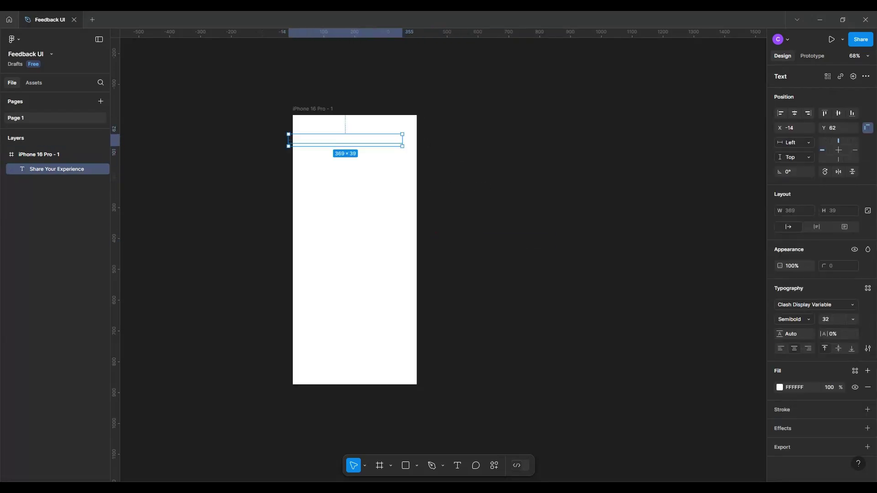
left_click(833, 320)
type("2")
type("2")
key("Return")
key("alt+h")
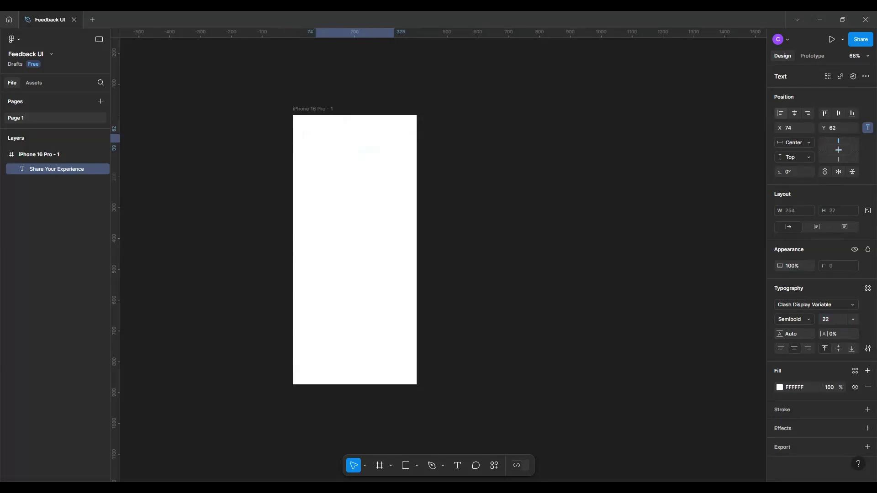
- Give the iPhone 16 Pro frame a vivid green 43AF00 fill from its colour picker
key("Escape")
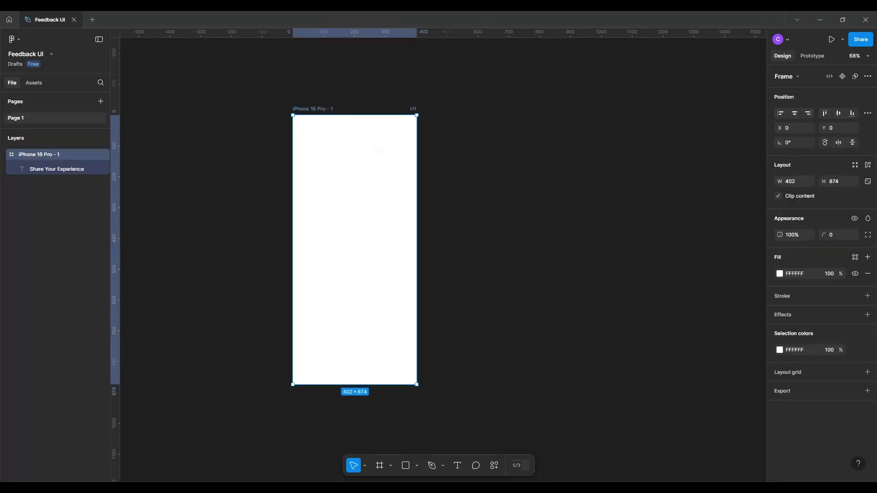
left_click(779, 349)
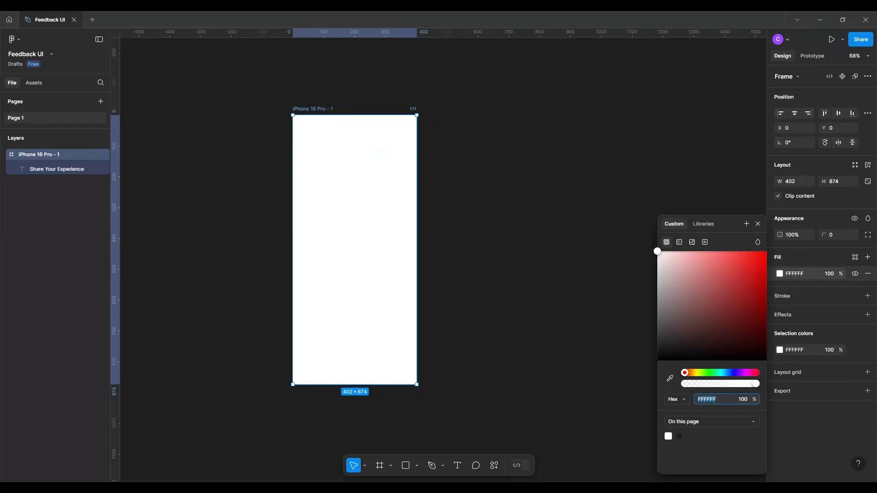
mouse_move(684, 374)
left_mouse_down()
mouse_move(716, 373)
mouse_move(703, 373)
left_mouse_up()
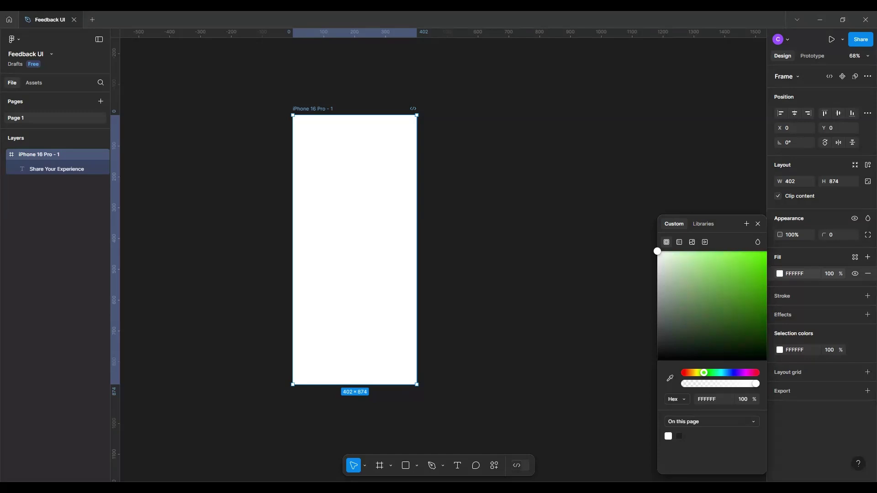
left_click_drag(762, 299, 766, 285)
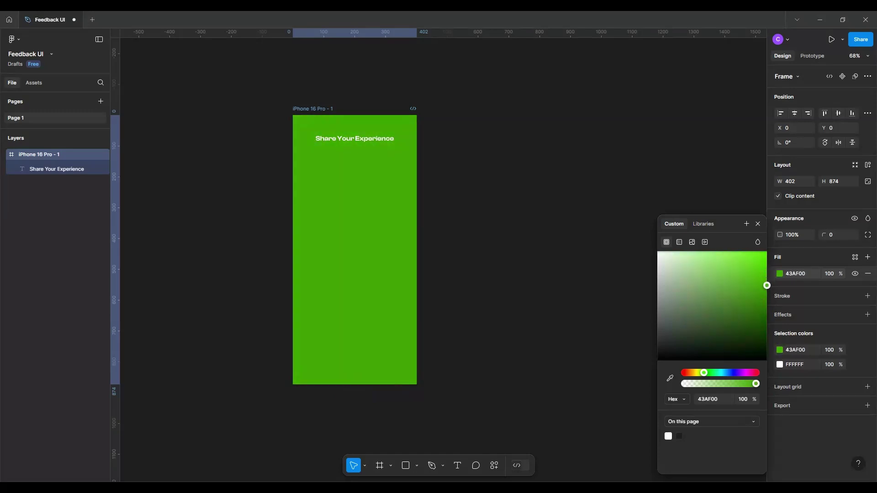
left_click(370, 139)
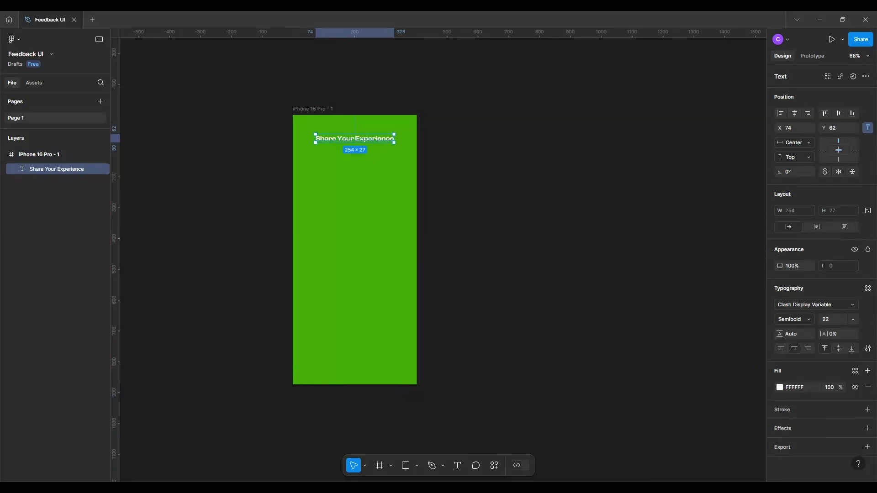
key("Escape")
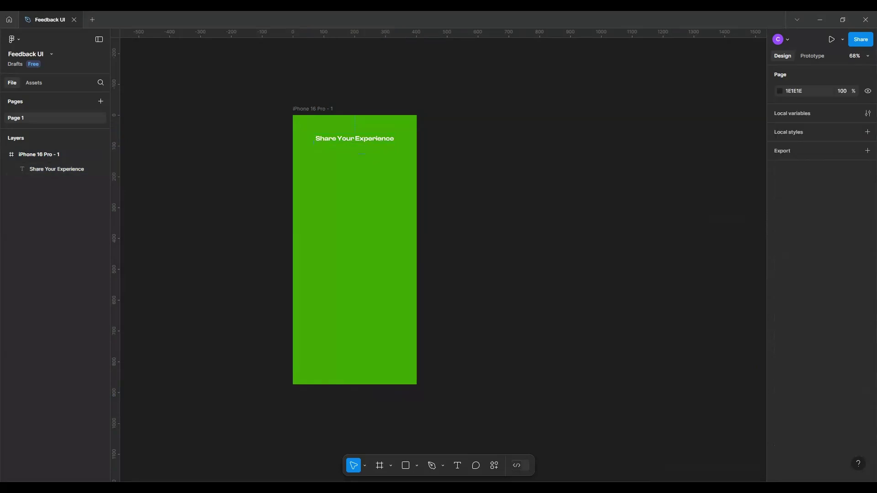
- Draw a small square below the heading and round it into a circle with radius 38
left_click(406, 466)
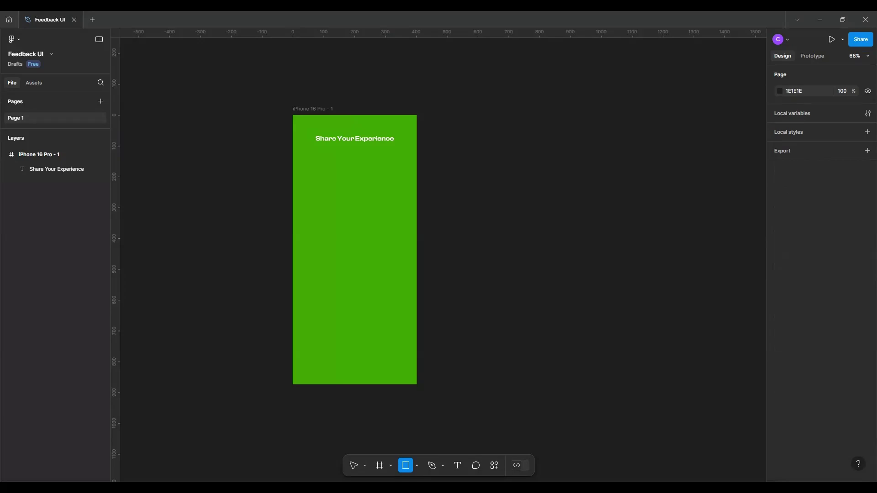
left_click_drag(331, 161, 346, 175)
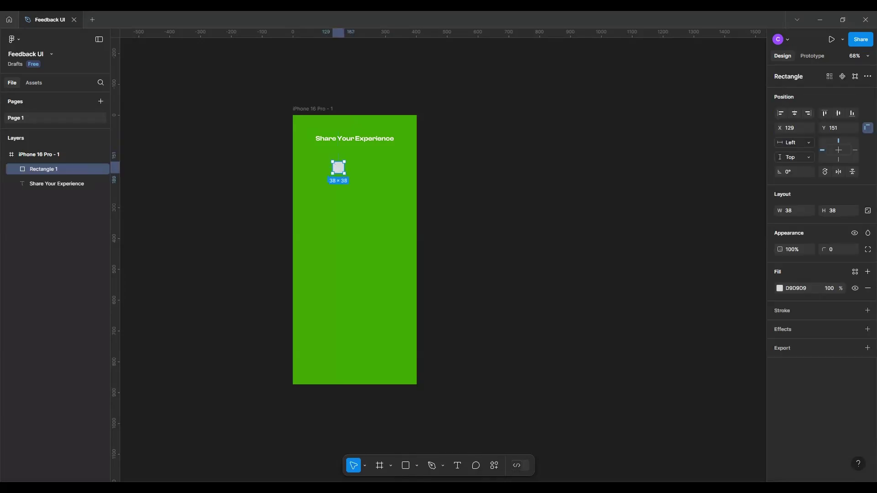
left_click(833, 210)
key("Tab")
type("38")
key("Return")
- Duplicate the circle to its right, group the pair, and nudge the group right
left_click_drag(338, 167, 359, 167)
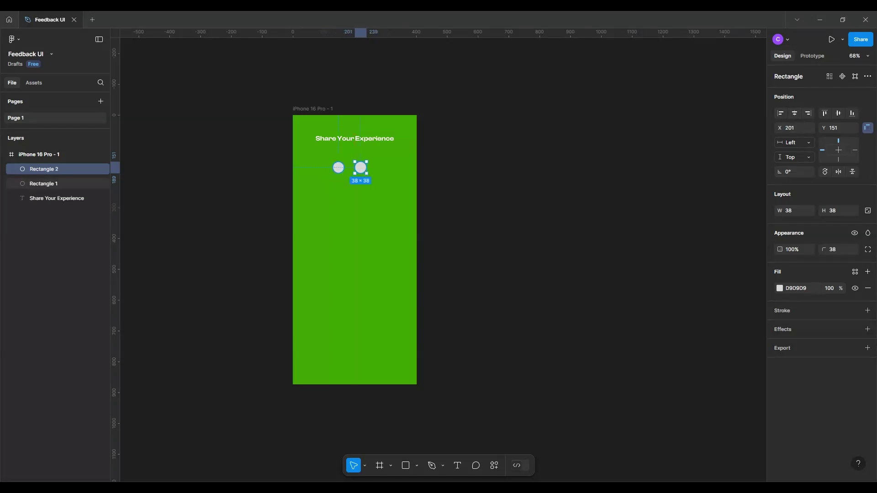
left_click(338, 167, "shift")
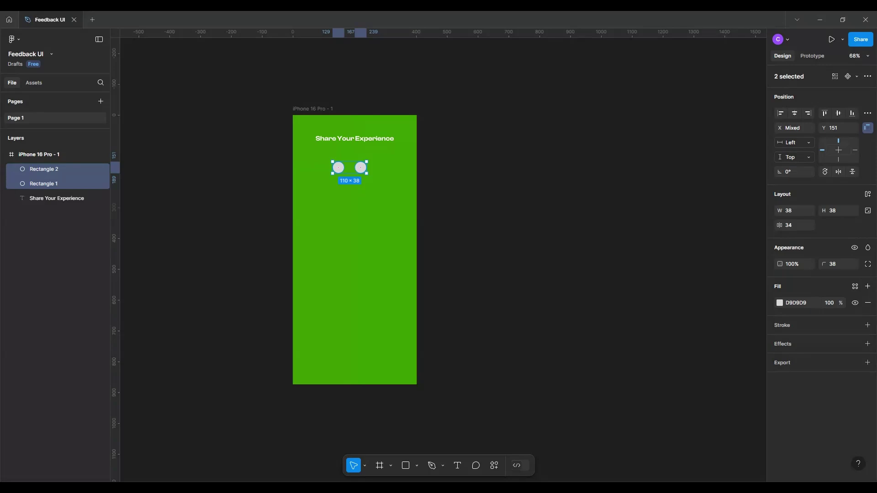
key("ctrl+g")
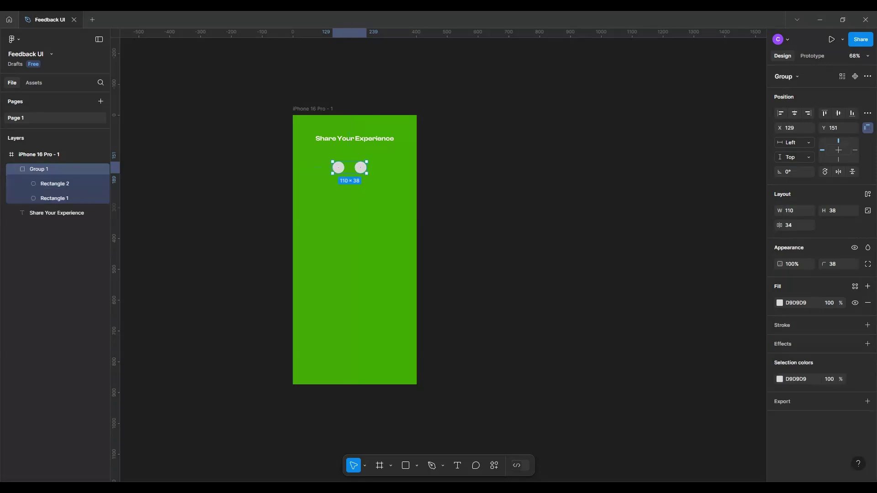
key("shift+Right")
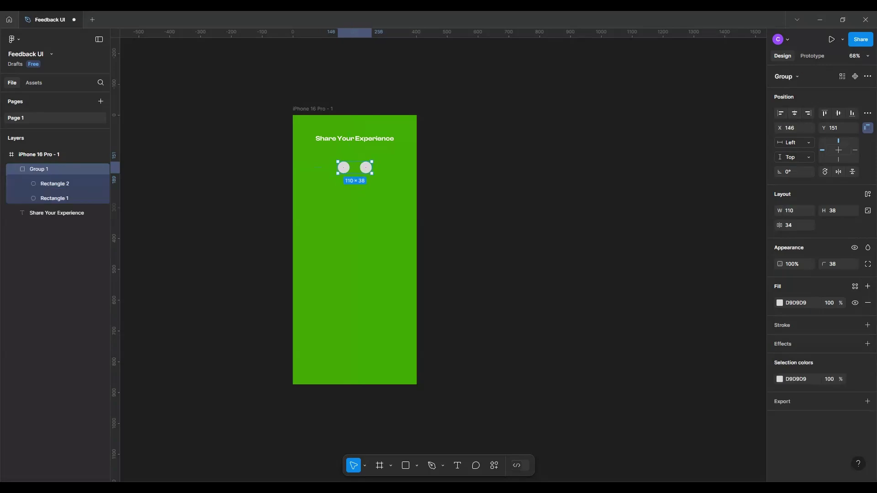
key("Escape")
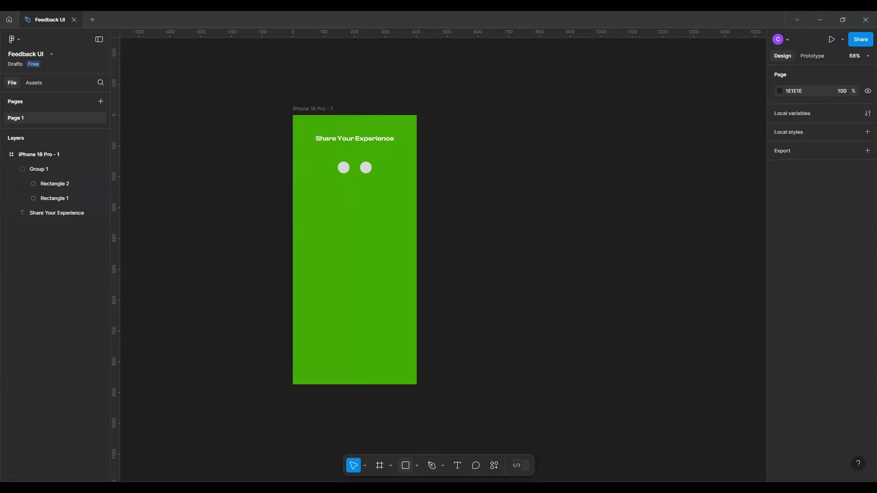
- Draw an 80×20 rectangle below the eyes, centre it horizontally, and set corner radius 20
left_click(405, 464)
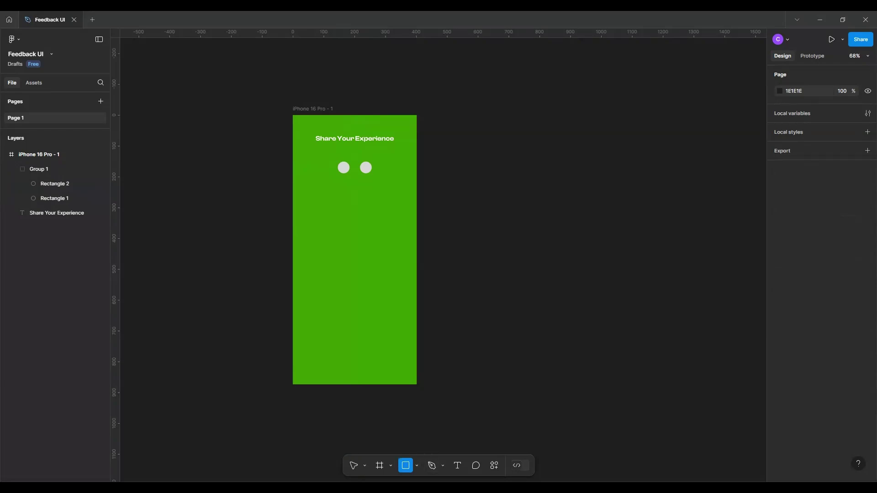
left_click_drag(346, 187, 366, 194)
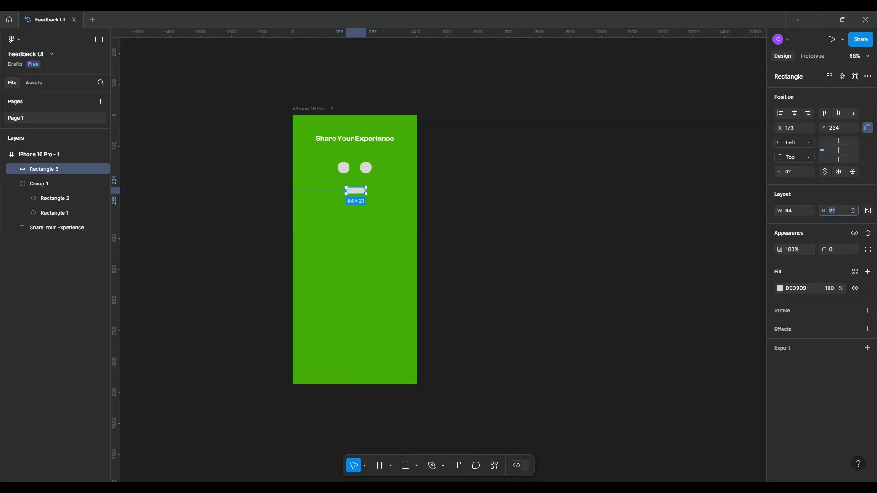
type("20")
key("shift+Tab")
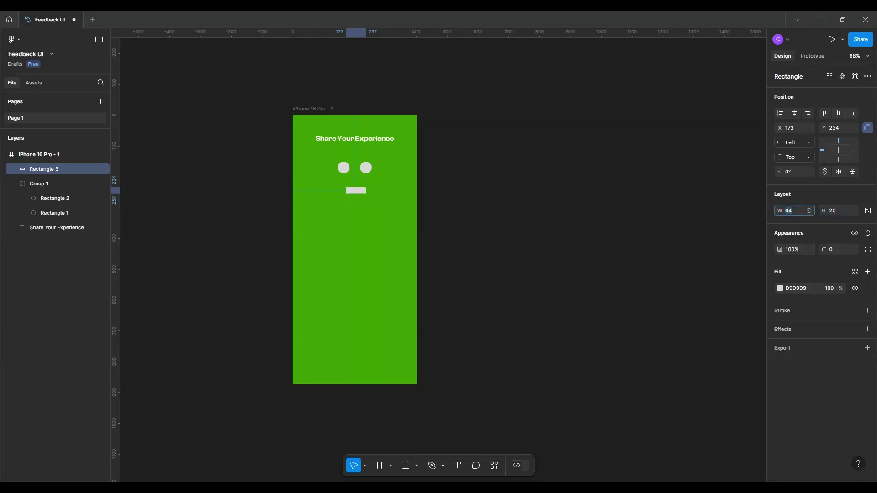
type("80")
key("Return")
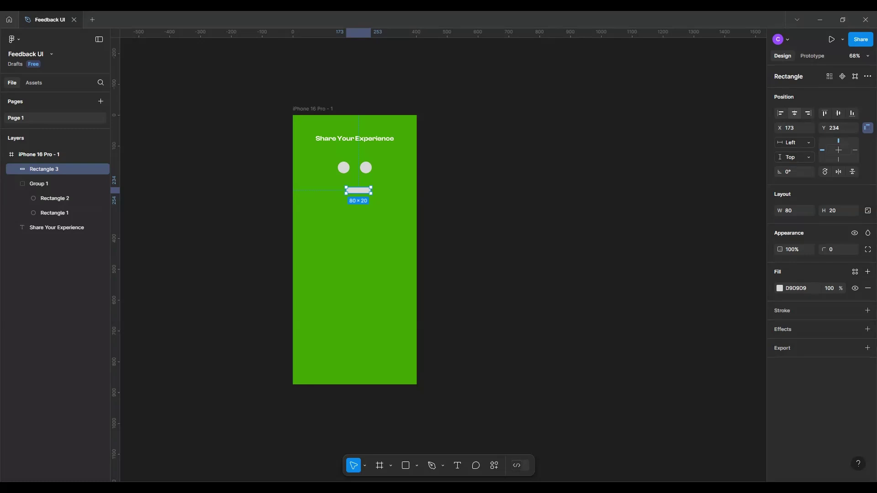
left_click(794, 113)
left_click(837, 249)
type("20")
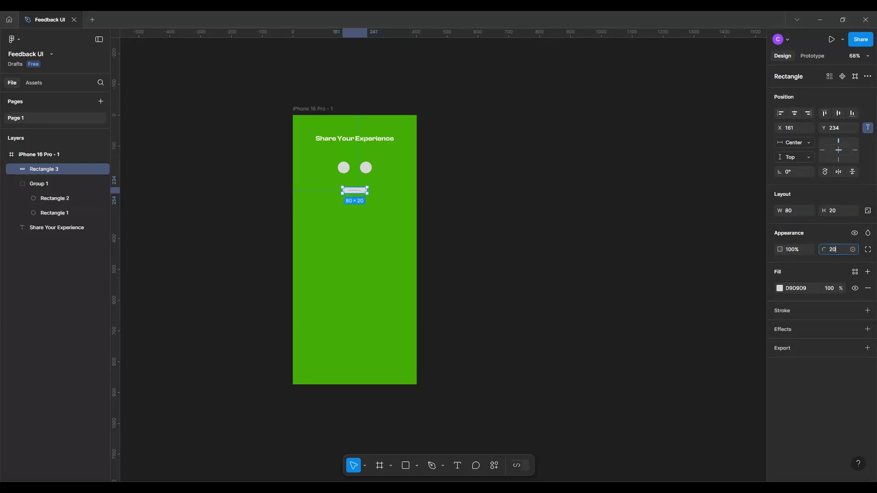
key("Return")
scroll(340, 190, "up", 3)
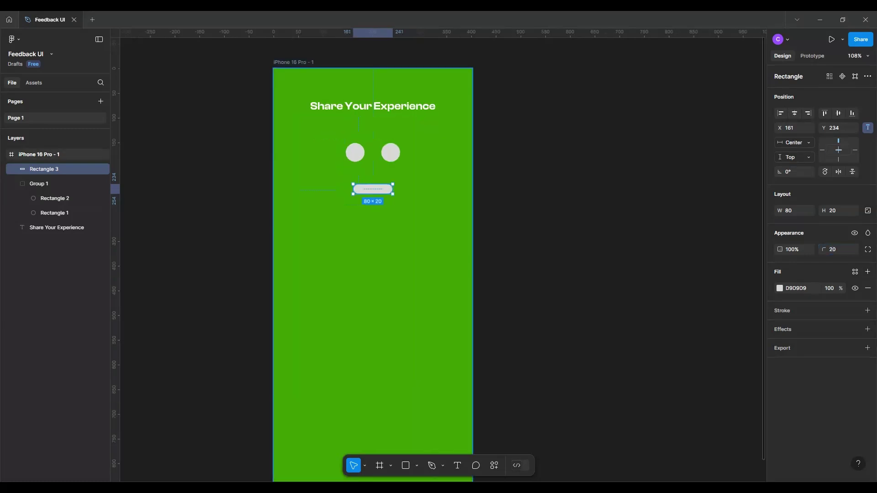
scroll(339, 190, "up", 2)
- Push the rectangle's top and bottom middle points down to curve it into a smile
key("Return")
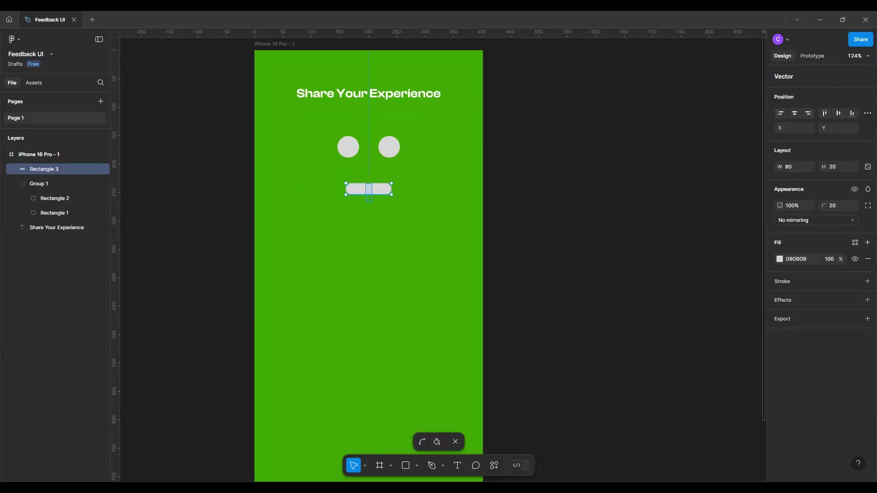
left_click(368, 195)
left_click(369, 184, "shift")
key("Down")
key("Down")
key("Down")
key("Down")
key("Down")
key("Down")
key("Down")
key("Down")
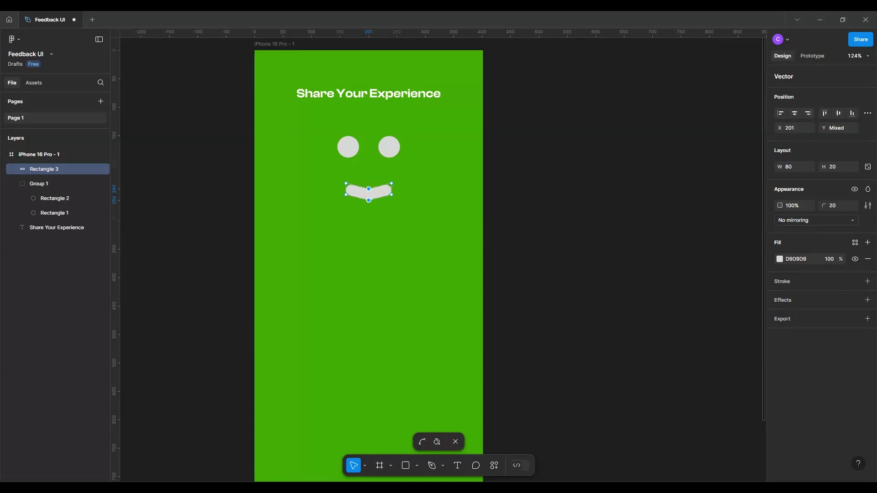
- Increase the mouth's corner rounding and finish point editing
left_click(832, 205)
type("30")
key("Return")
key("shift+Up")
key("shift+Up")
key("Escape")
key("Escape")
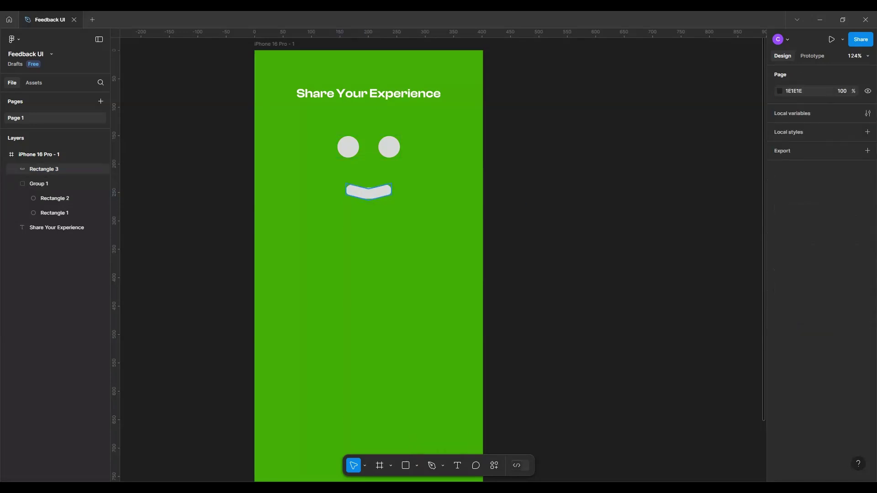
- Lower the eye group toward the mouth, undoing a trial enlargement of the mouth
left_click(44, 168)
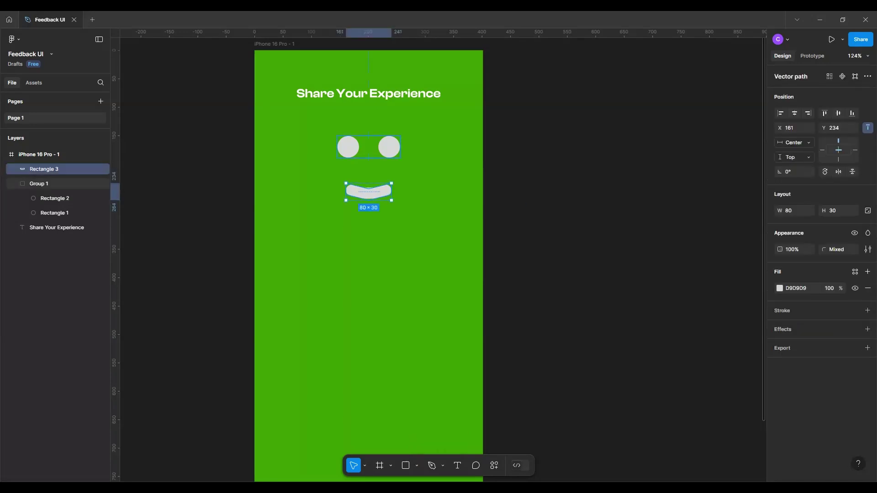
left_click(38, 184)
key("shift+Down")
key("shift+Down")
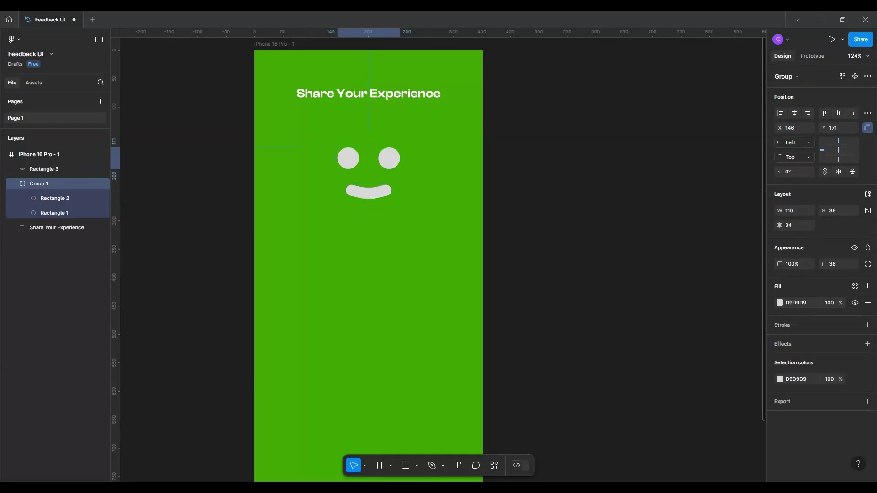
left_click(369, 192)
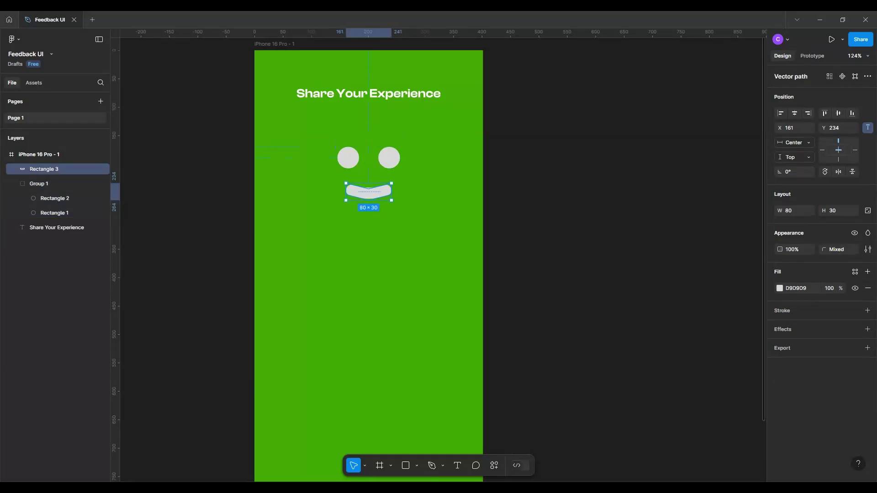
left_click_drag(391, 200, 405, 204)
key("ctrl+z")
key("ctrl+z")
key("ctrl+z")
- Draw a wide frame across the middle of the phone screen
key("Escape")
scroll(297, 207, "down", 3)
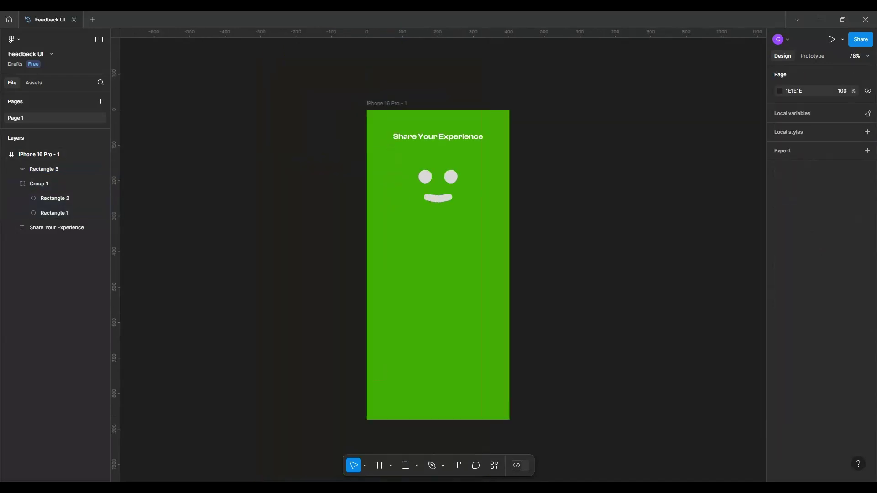
scroll(297, 207, "down", 2)
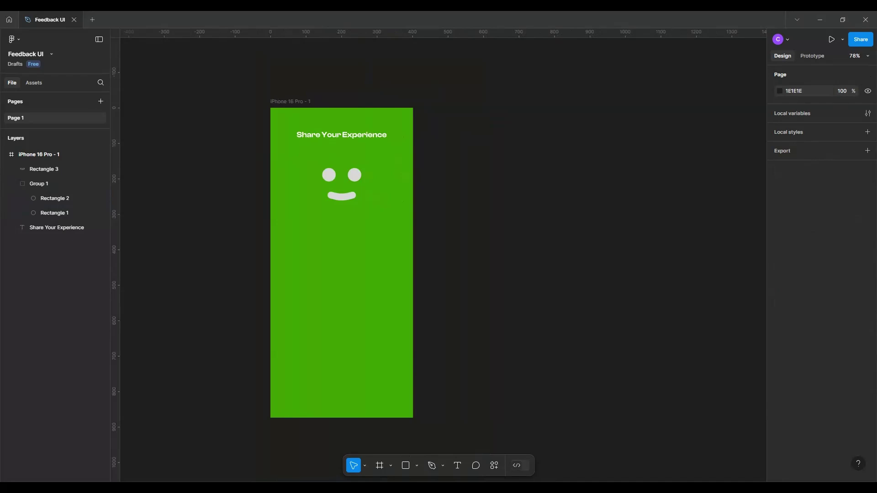
key("f")
left_click_drag(271, 232, 414, 260)
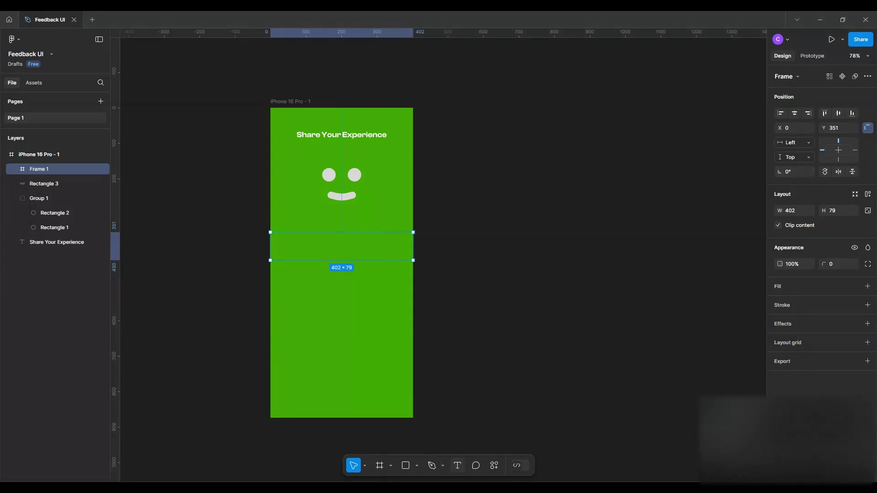
- Add an 'Excellent' text label beside the screen, correcting its spelling
key("t")
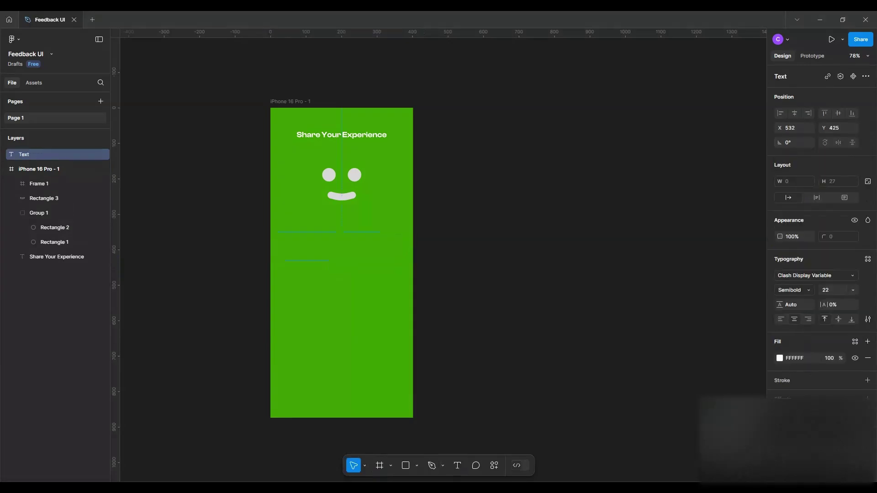
type("E")
type("x")
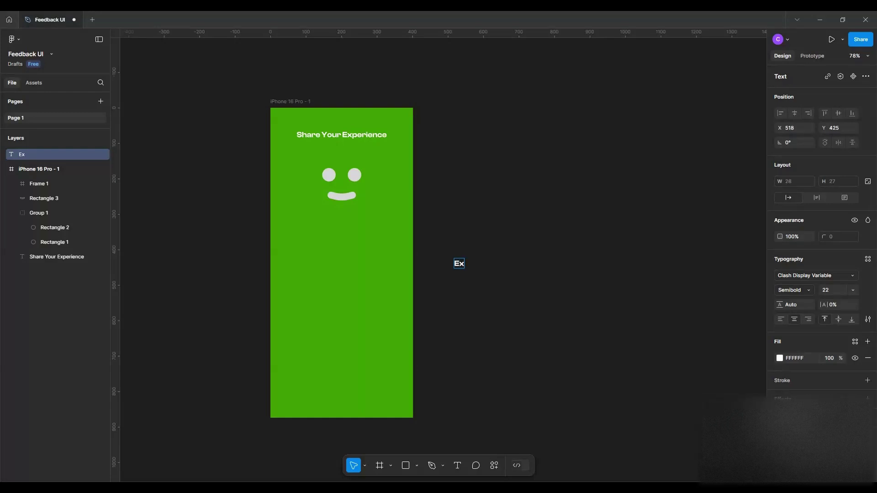
type("ele")
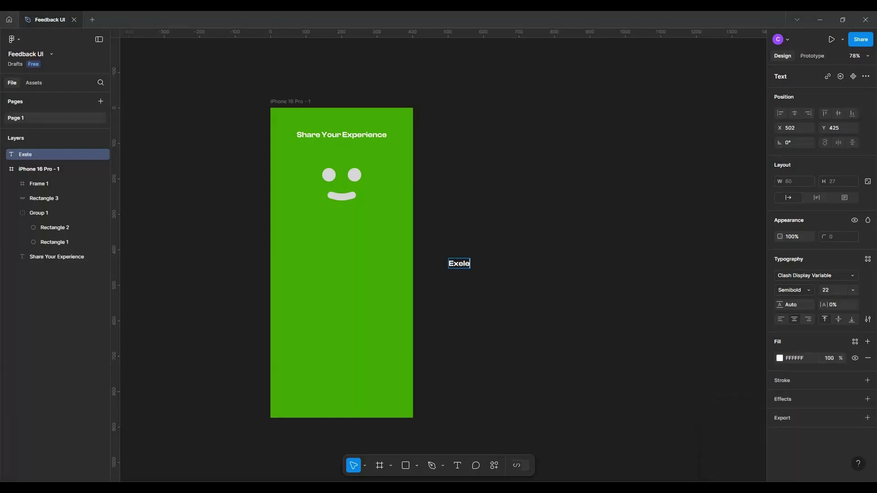
type("nt")
right_click(466, 264)
left_click(483, 274)
key("Escape")
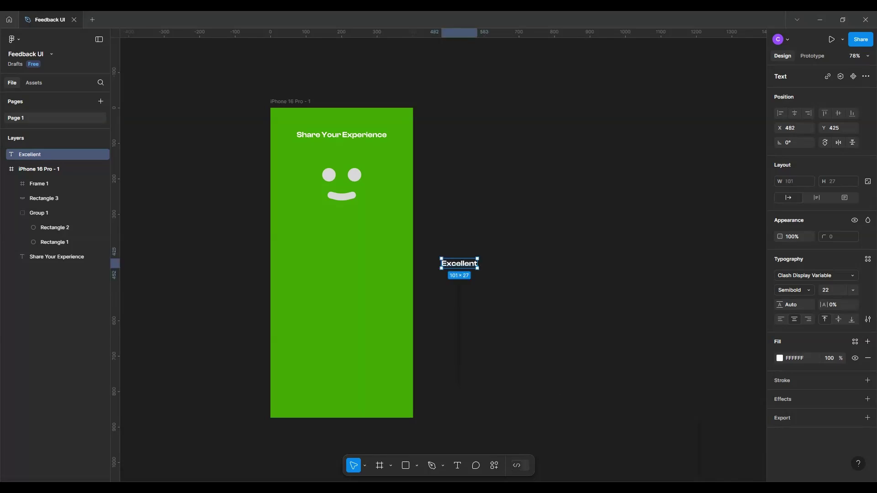
- Move 'Excellent' into Frame 1, centre it at size 32, nudge it up, and duplicate it
left_click_drag(460, 264, 378, 263)
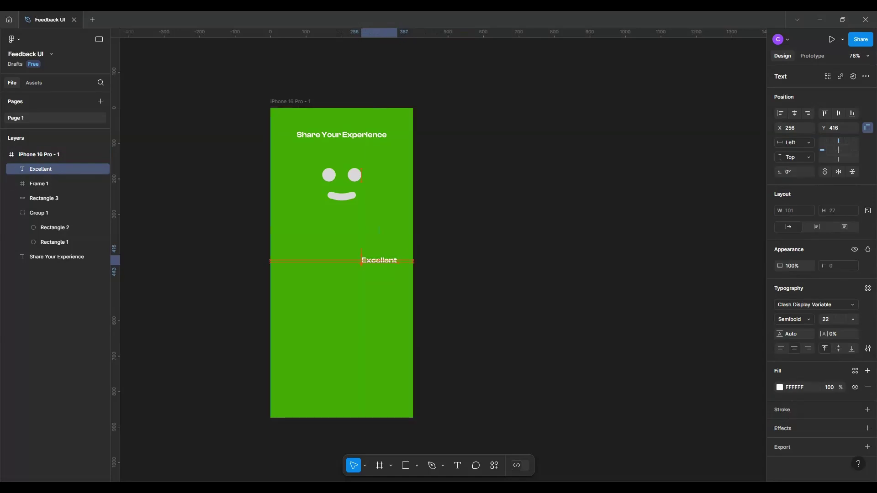
left_click_drag(380, 263, 346, 242)
left_click(795, 113)
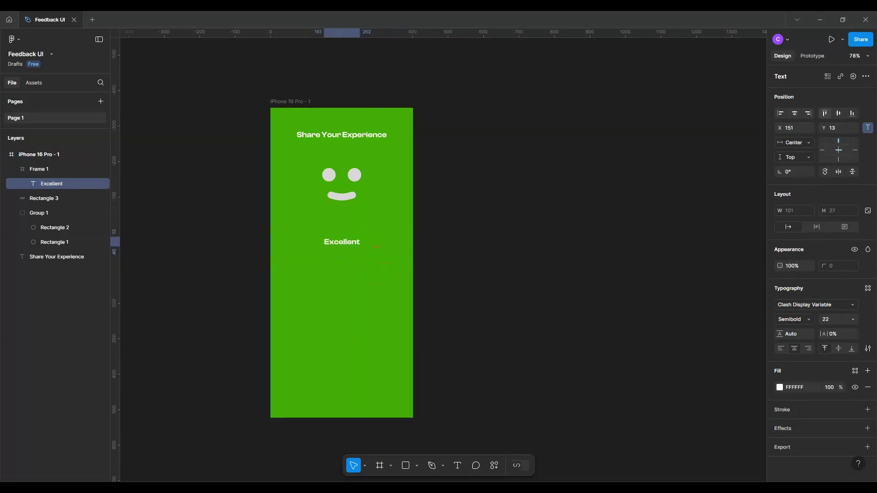
left_click(837, 114)
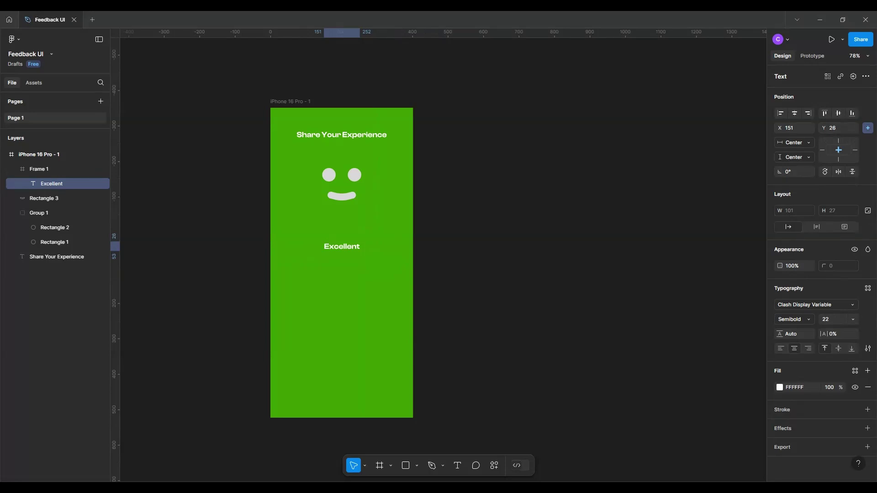
left_click(833, 319)
type("32")
key("Return")
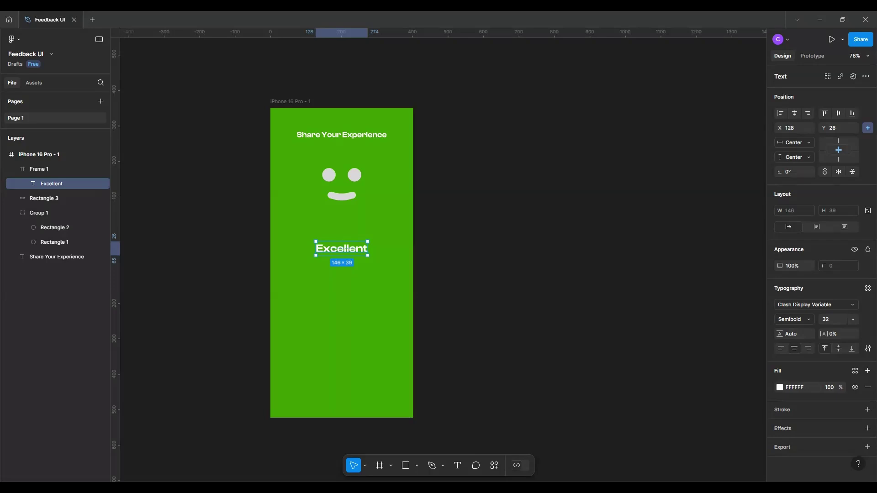
key("Up")
key("Up")
key("Up")
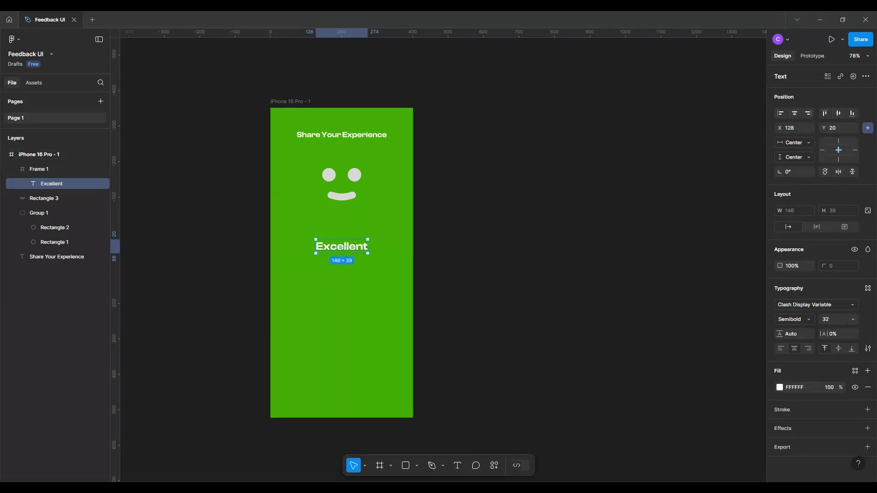
key("ctrl+d")
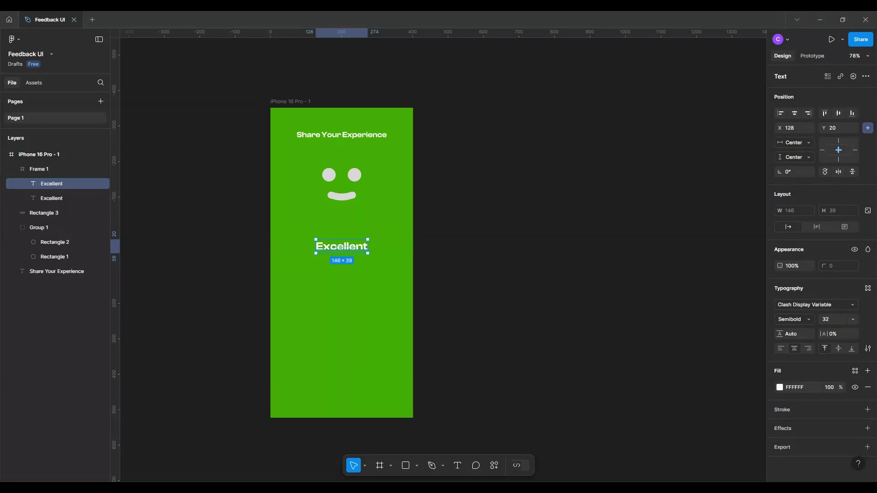
- Hide one Excellent copy and rewrite the other as 'Average' using a spelling suggestion
mouse_move(68, 198)
left_click(101, 198)
key("Return")
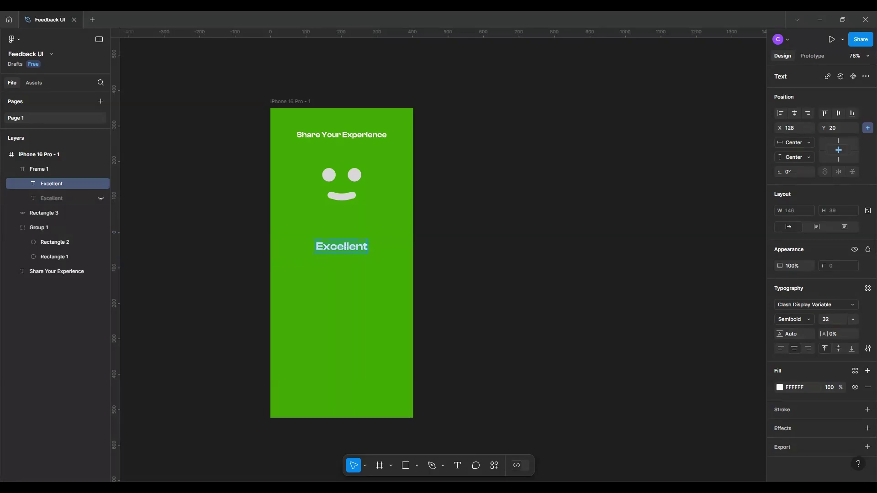
type("Ava")
type("rage")
key("Left")
key("Left")
key("BackSpace")
key("Left")
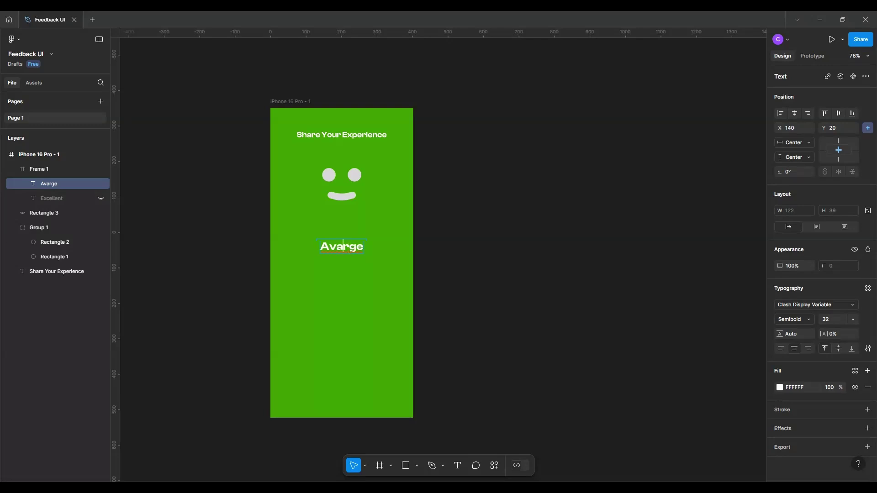
key("BackSpace")
type("a")
right_click(348, 247)
left_click(370, 256)
key("Escape")
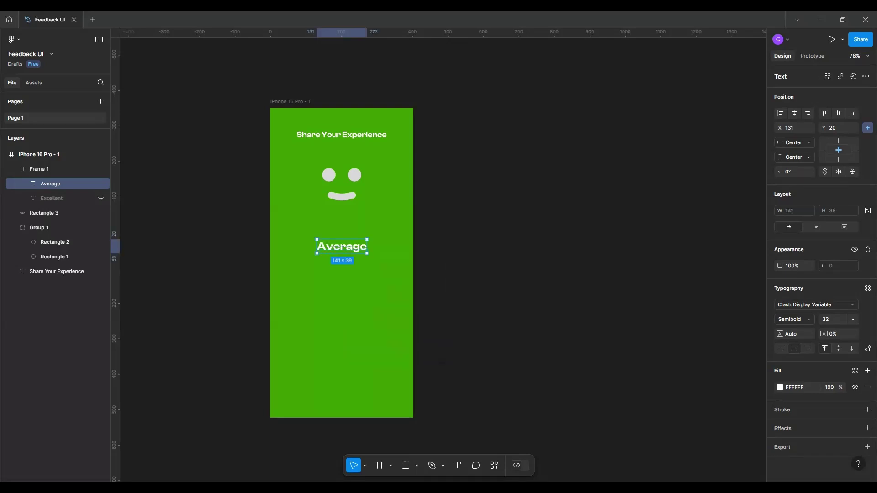
- Duplicate Average, hide the copy, and retype the top layer as 'Avoid'
key("Escape")
key("ctrl+f")
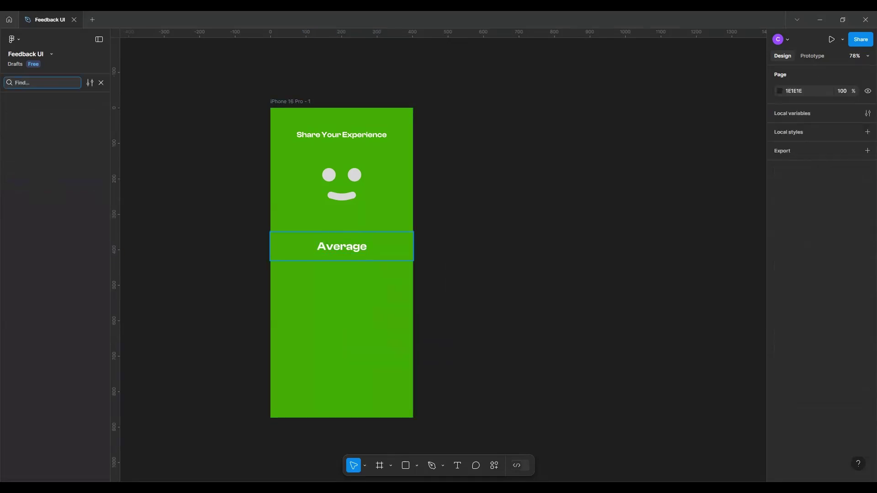
key("Escape")
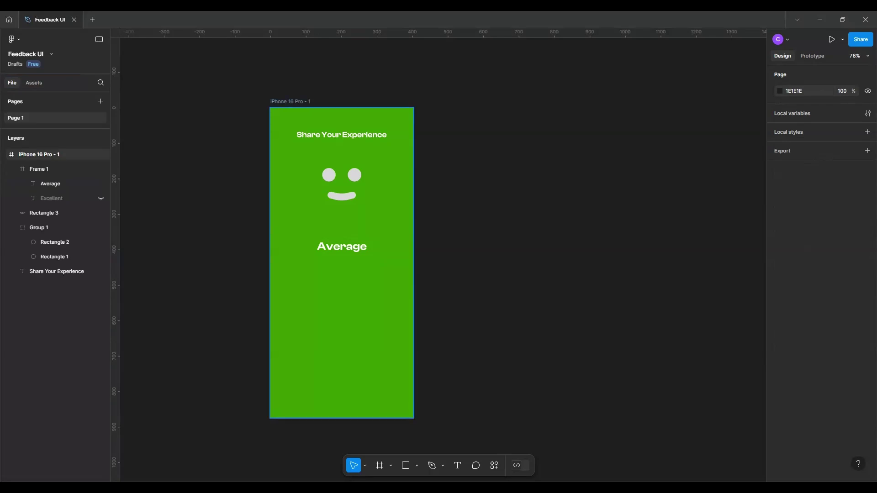
left_click(50, 184)
key("ctrl+d")
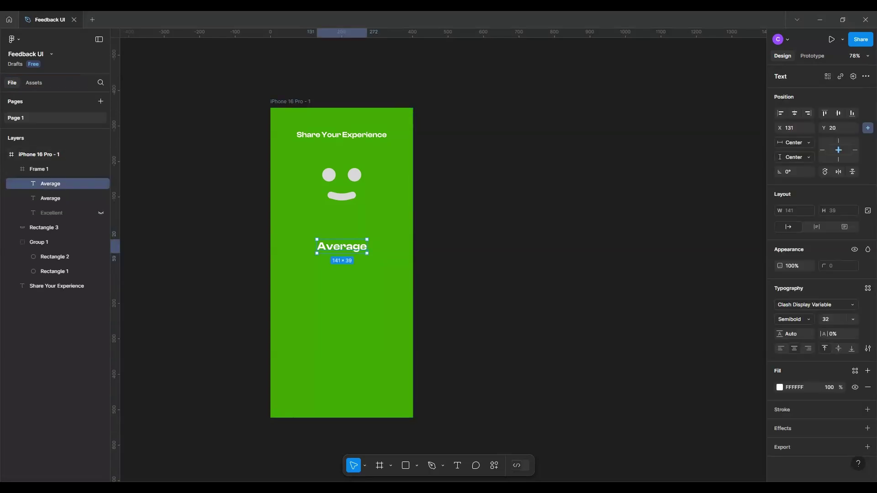
left_click(101, 198)
key("Return")
type("A")
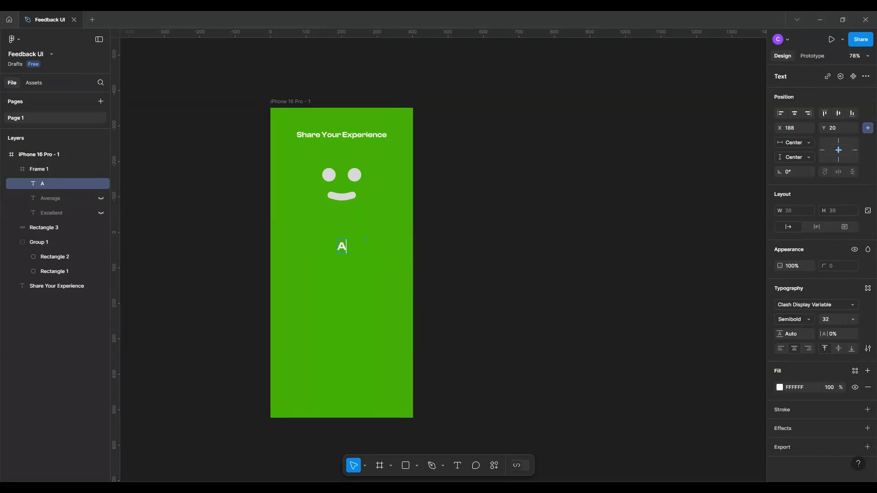
type("void")
key("Escape")
key("Escape")
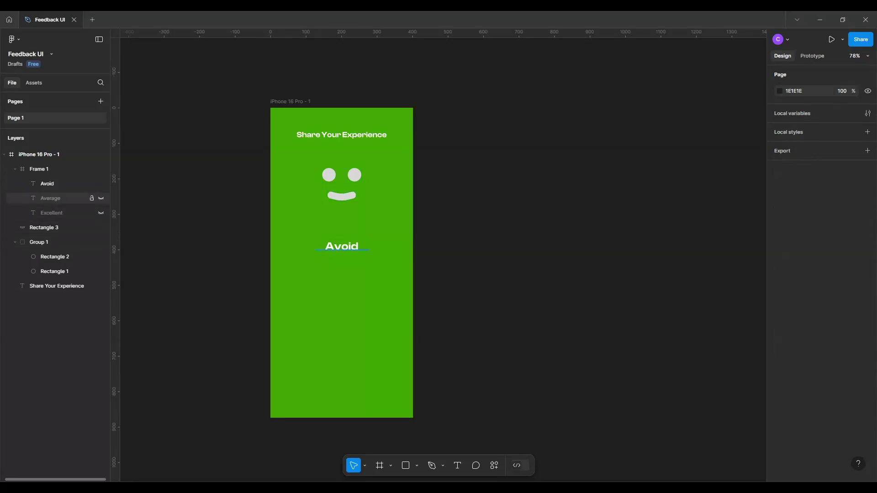
- Unhide the Average and Excellent labels and select all three label layers
left_click(101, 198)
left_click(101, 213)
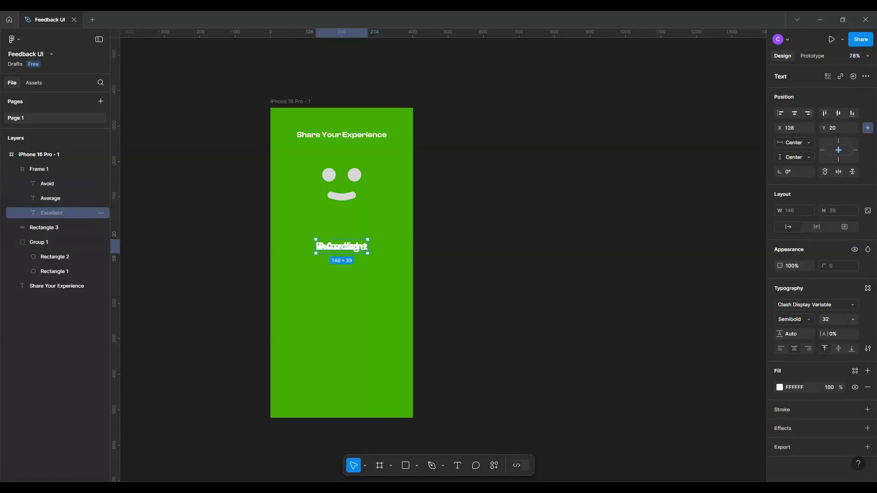
left_click(101, 213)
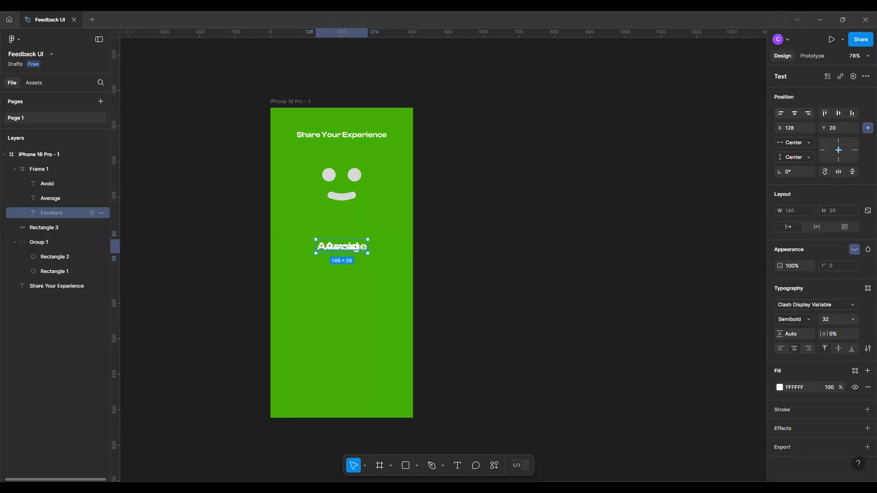
left_click(101, 212)
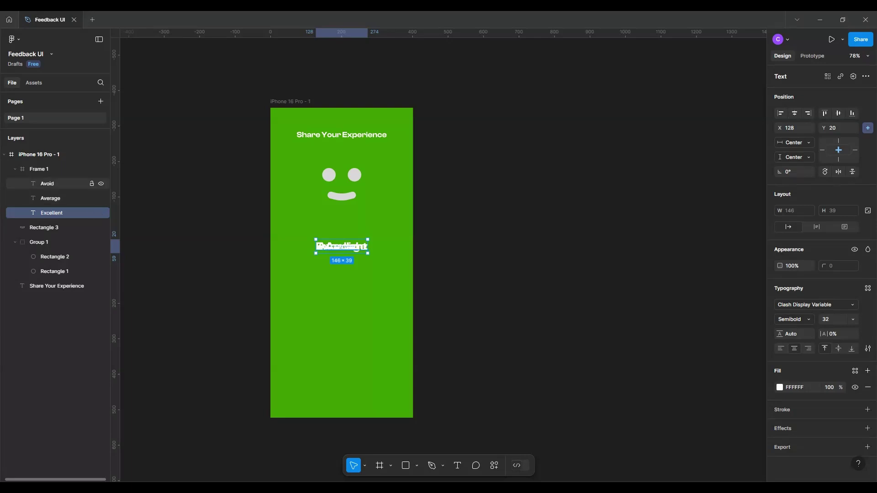
left_click(50, 198)
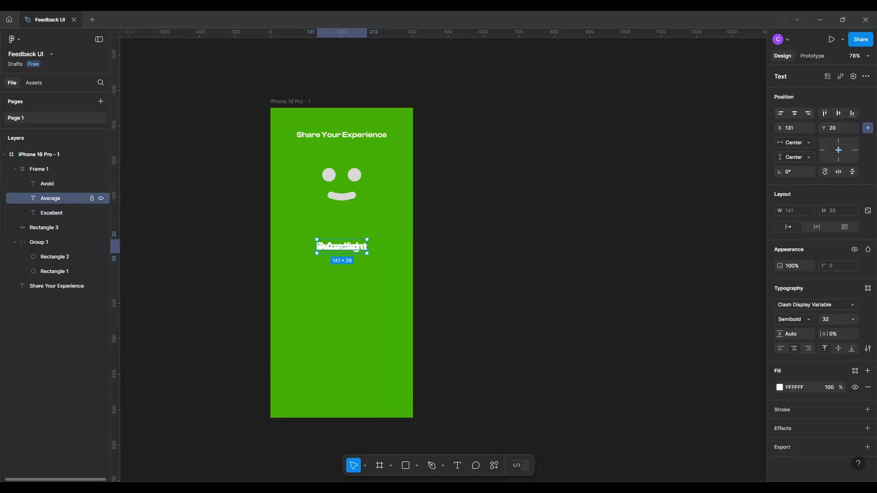
left_click(47, 183, "shift")
left_click(51, 213)
left_click(47, 183, "shift")
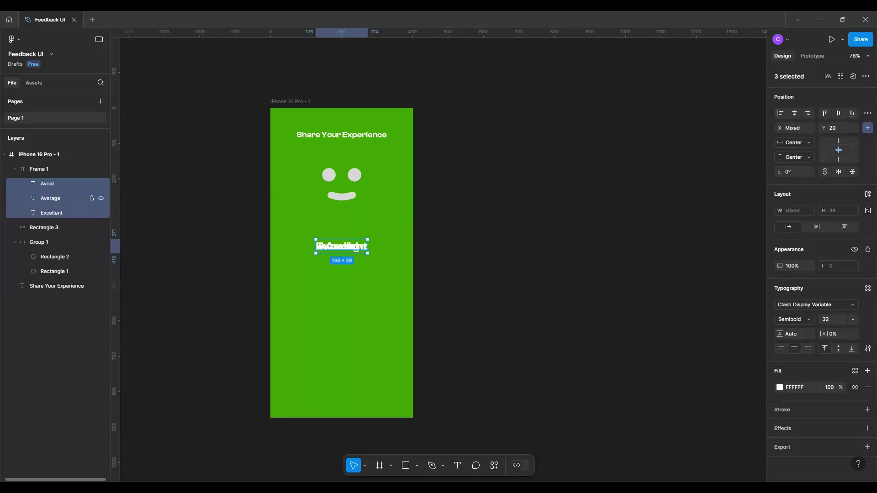
- Slide Average and Avoid to the right, pushing Avoid outside Frame 1
left_click(39, 169)
left_click(46, 183)
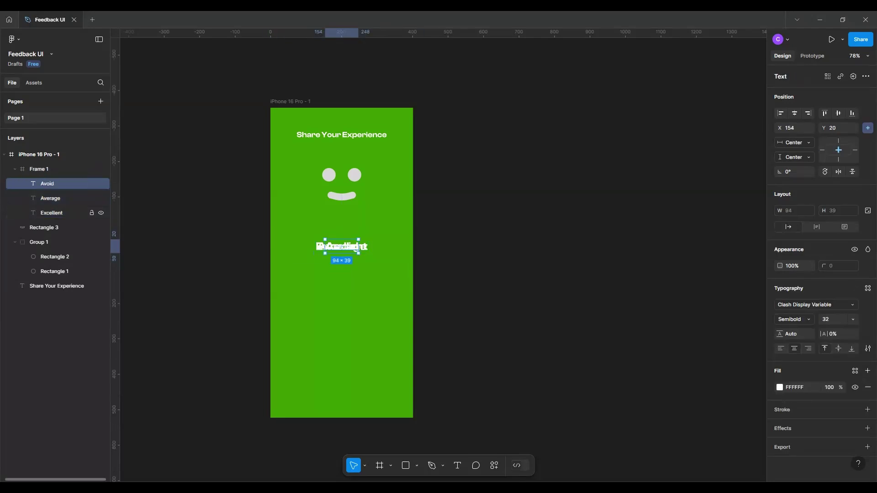
left_click(50, 199, "shift")
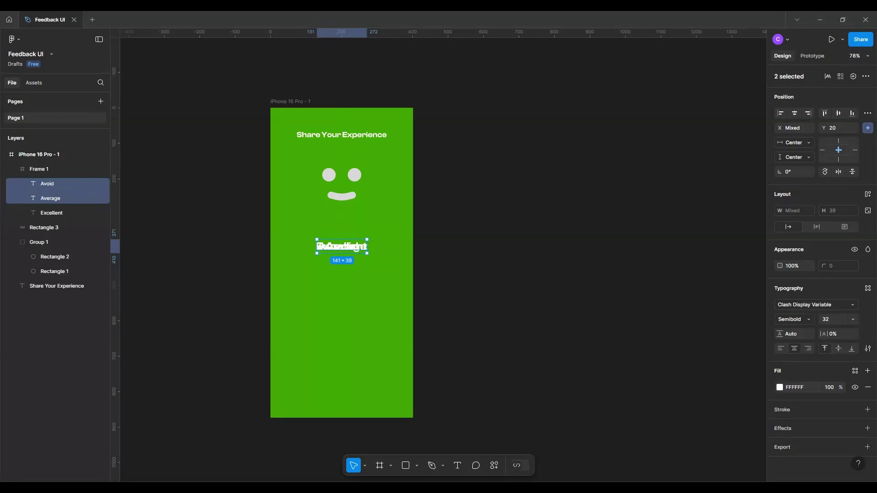
left_click_drag(341, 247, 448, 247)
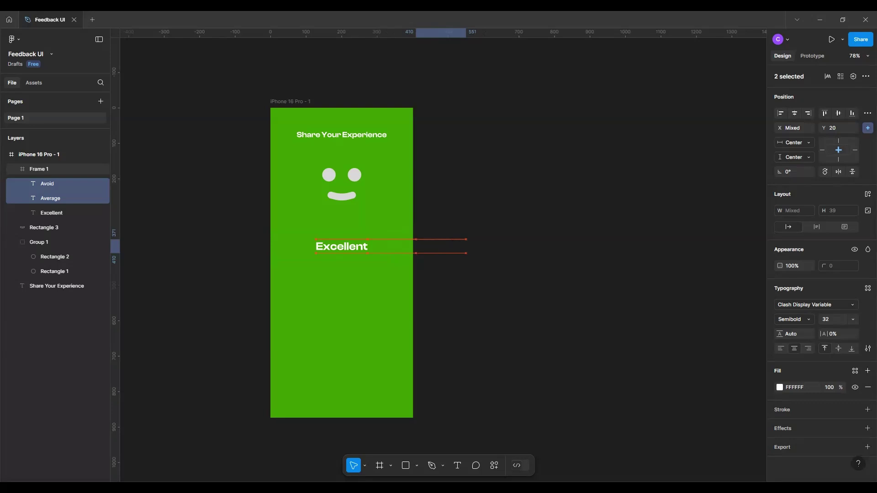
left_click(448, 247)
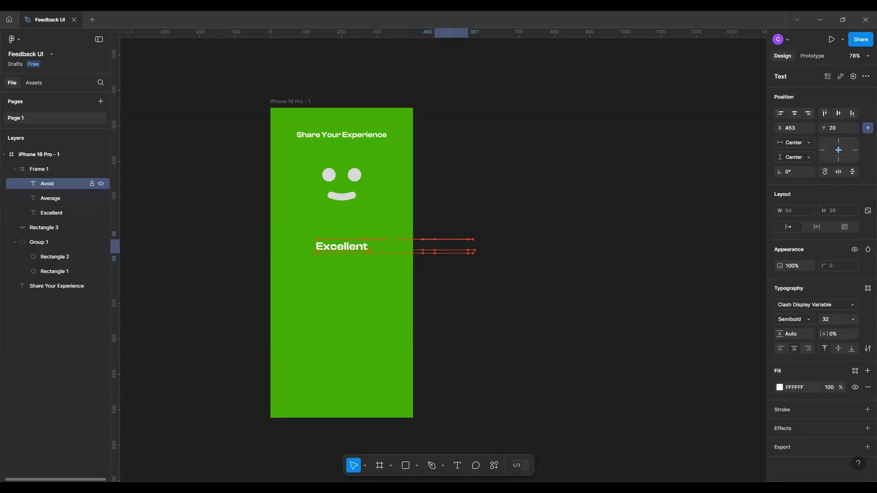
left_click_drag(448, 246, 518, 246)
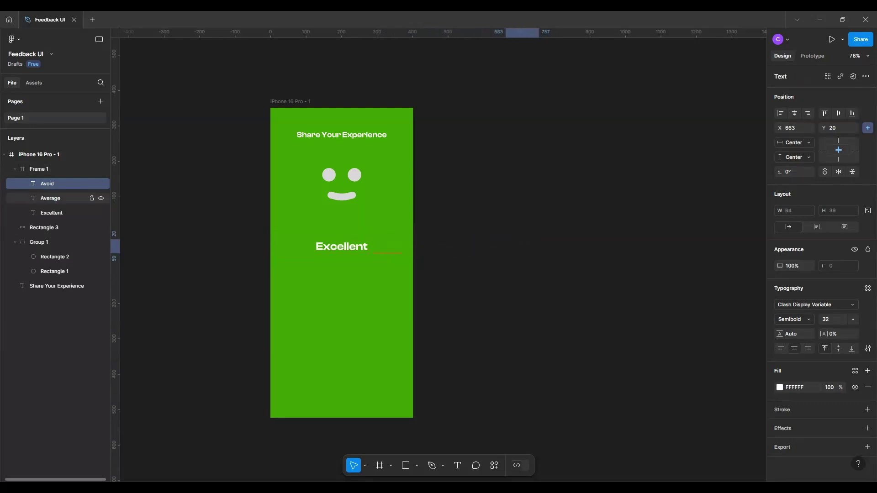
- Set the spacing between the three labels to 150
left_click(92, 212, "shift")
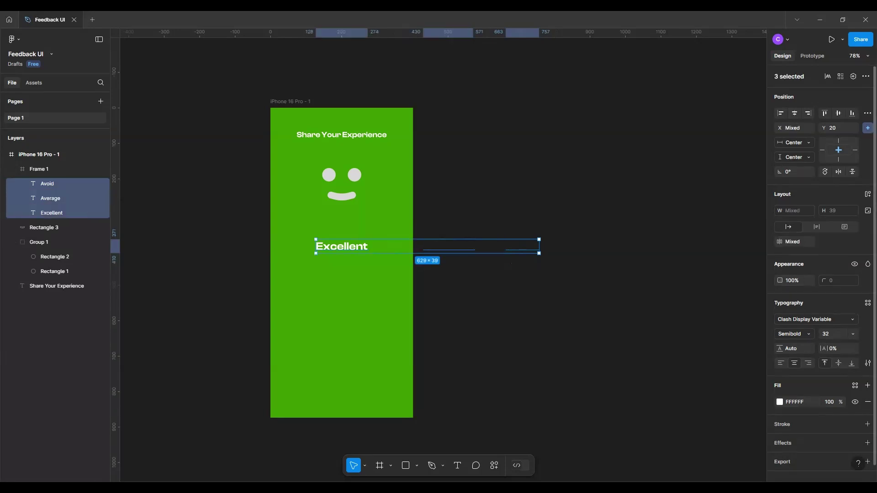
left_click(793, 241)
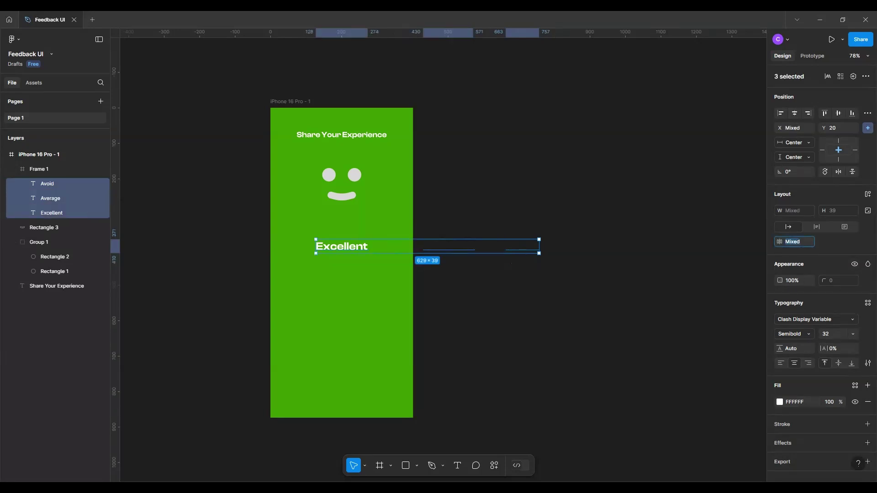
type("120")
key("Return")
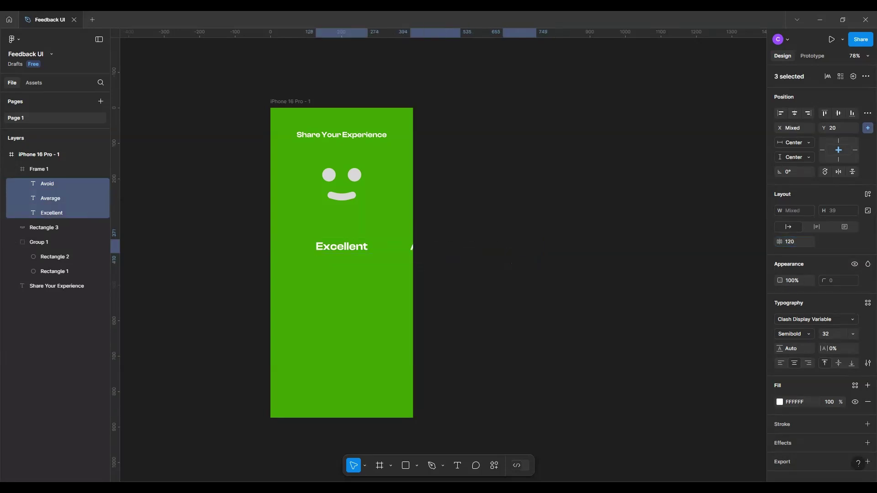
left_click(793, 241)
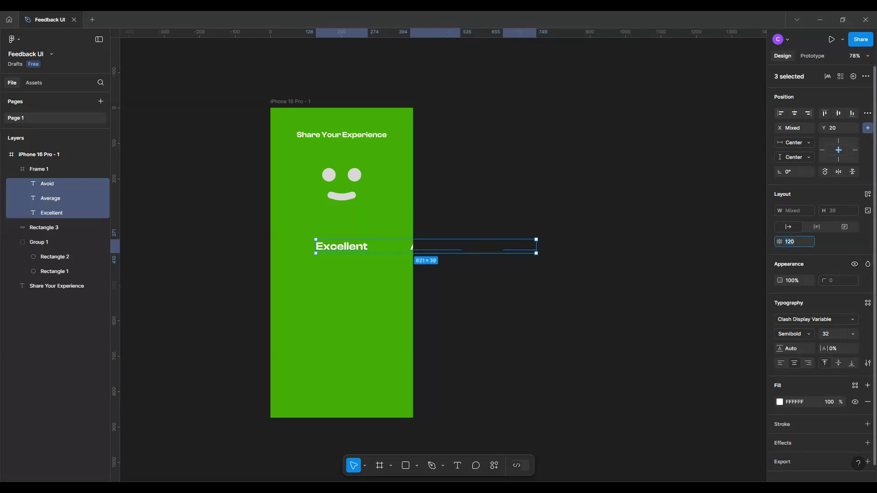
type("150")
key("Return")
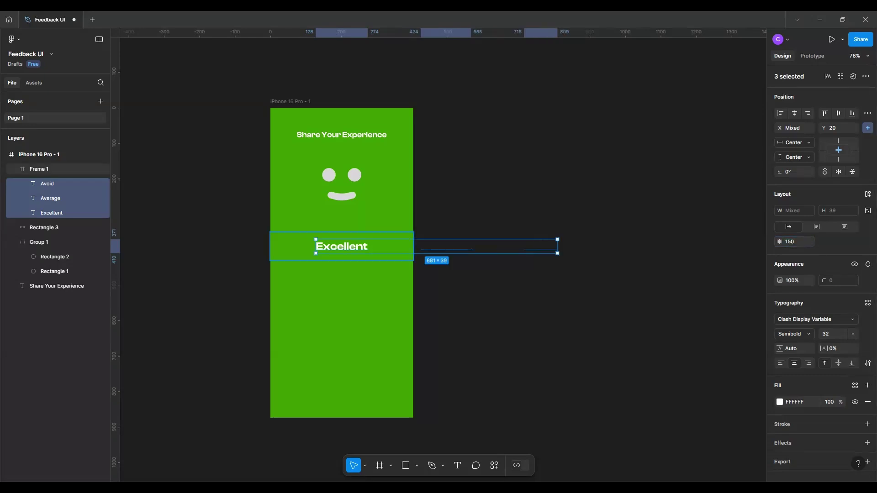
key("Escape")
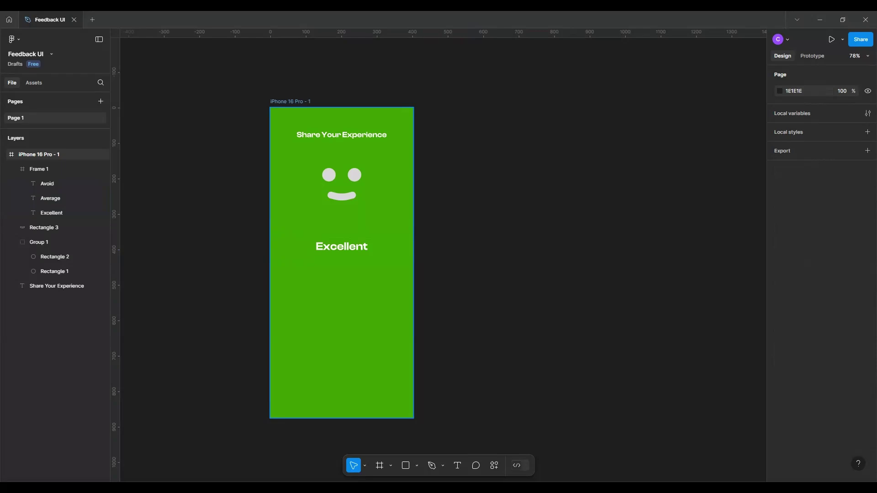
- Duplicate the green phone screen and slide its labels left so Average is centred
left_click(341, 329)
key("ctrl+d")
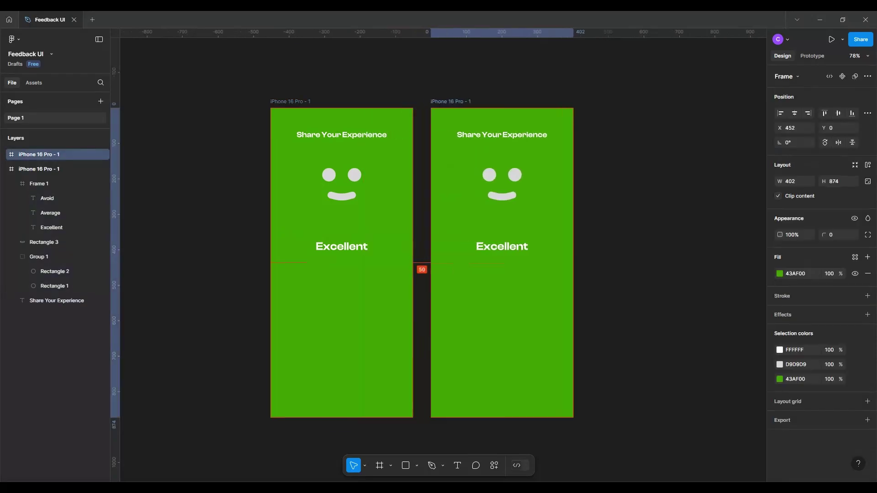
scroll(438, 261, "right", 3)
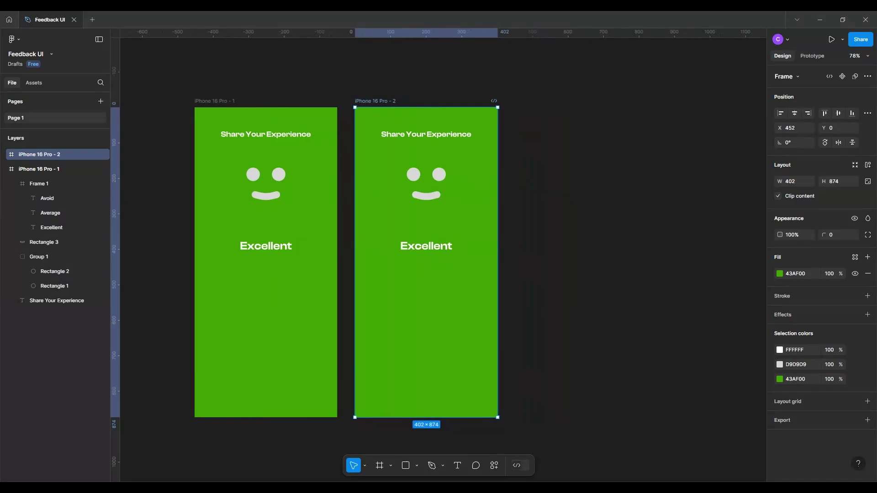
double_click(439, 174)
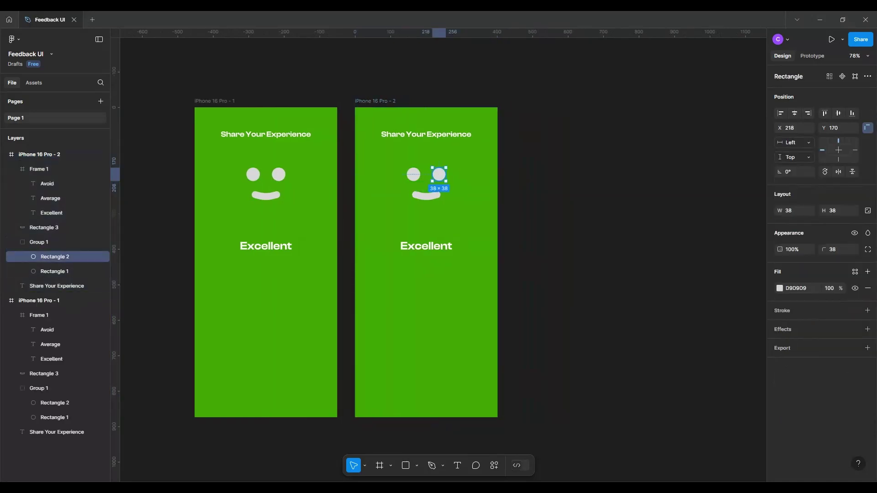
left_click(52, 212)
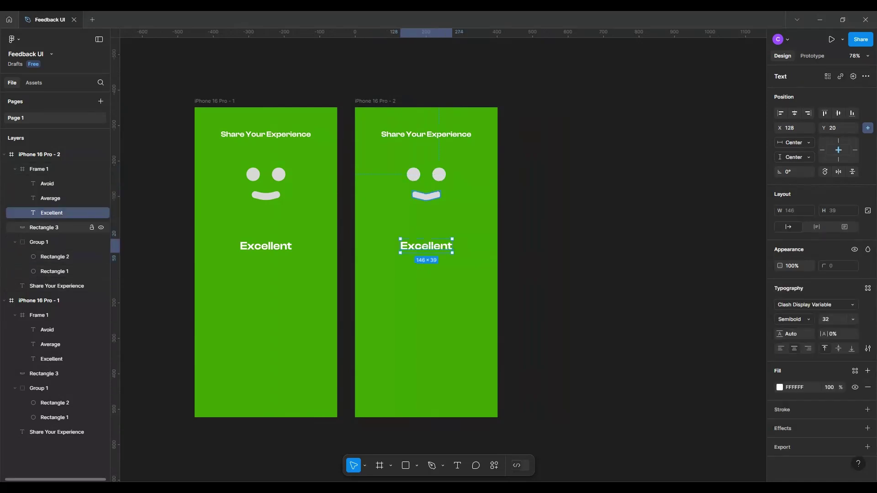
left_click(47, 183, "shift")
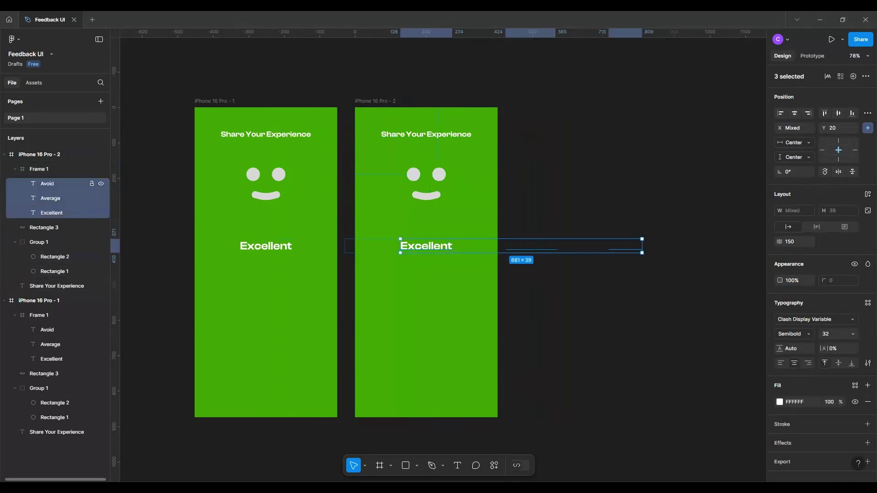
left_click_drag(779, 127, 635, 128)
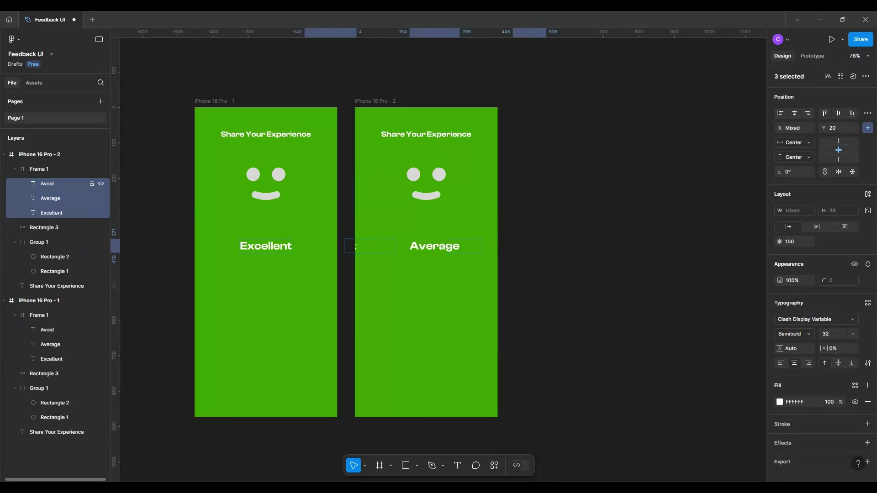
left_click_drag(779, 128, 765, 128)
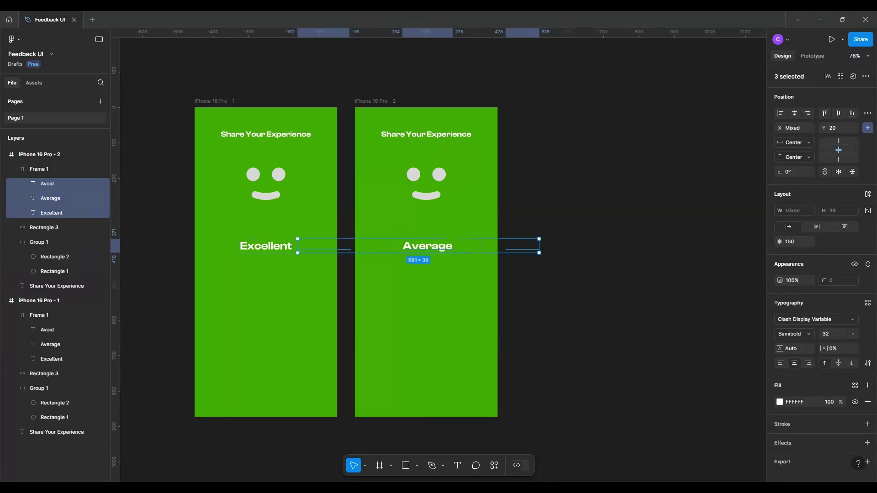
key("Escape")
- Change the second screen's background to mustard AF9800
left_click(41, 155)
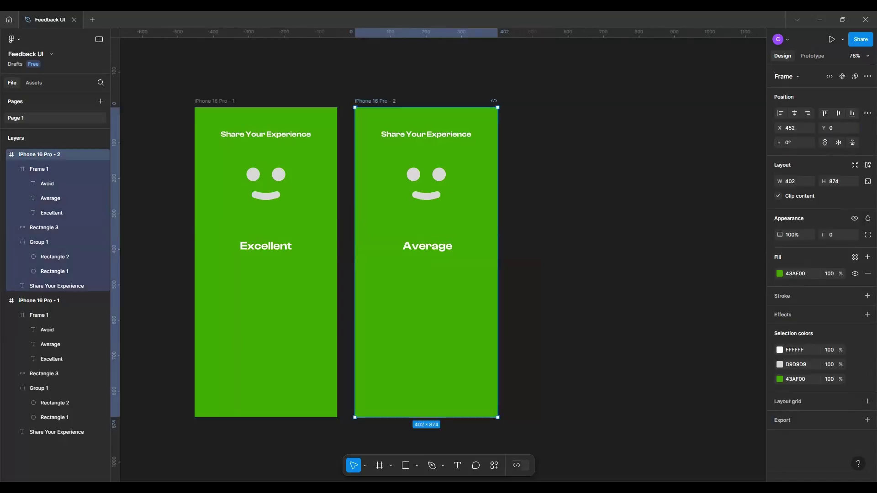
left_click(779, 274)
left_click_drag(703, 373, 694, 373)
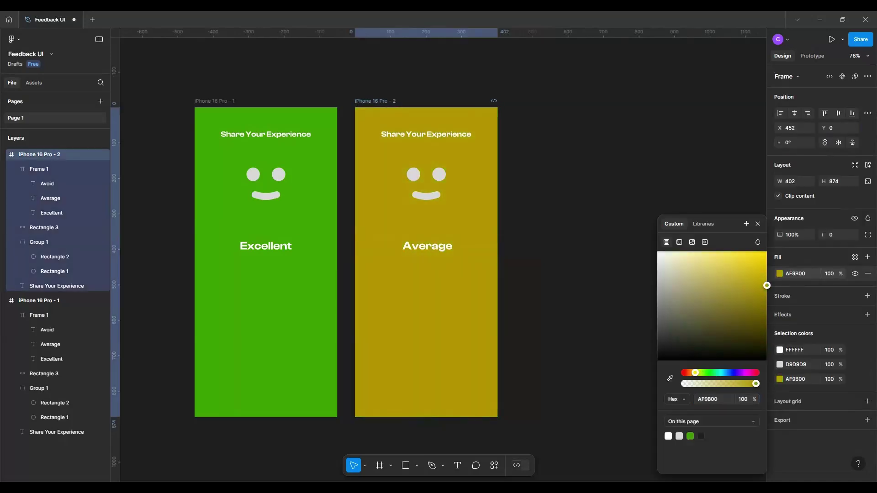
key("Escape")
key("Escape")
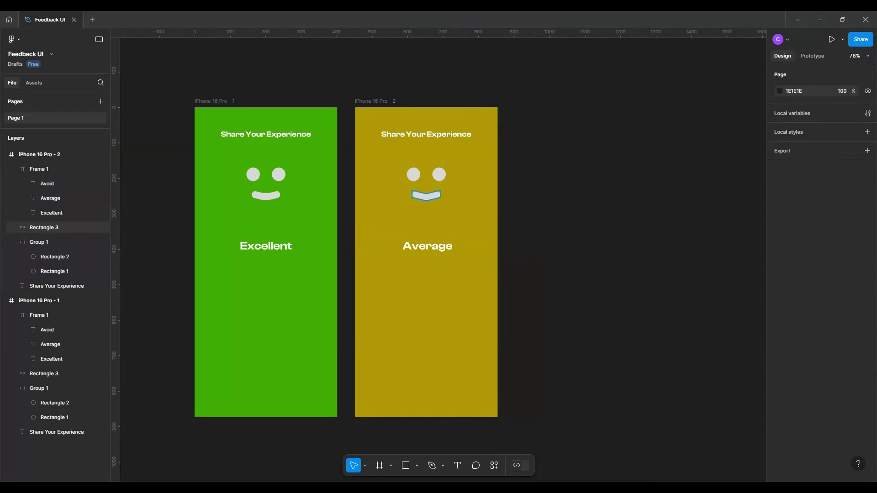
- Raise the smile's centre points to flatten it into a straight mouth
left_click(426, 195)
scroll(426, 196, "up", 1)
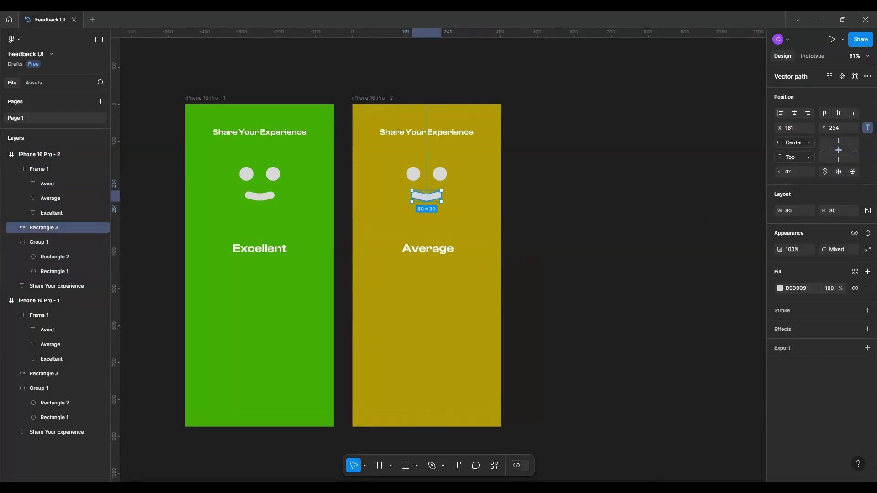
double_click(426, 195)
left_click(426, 198)
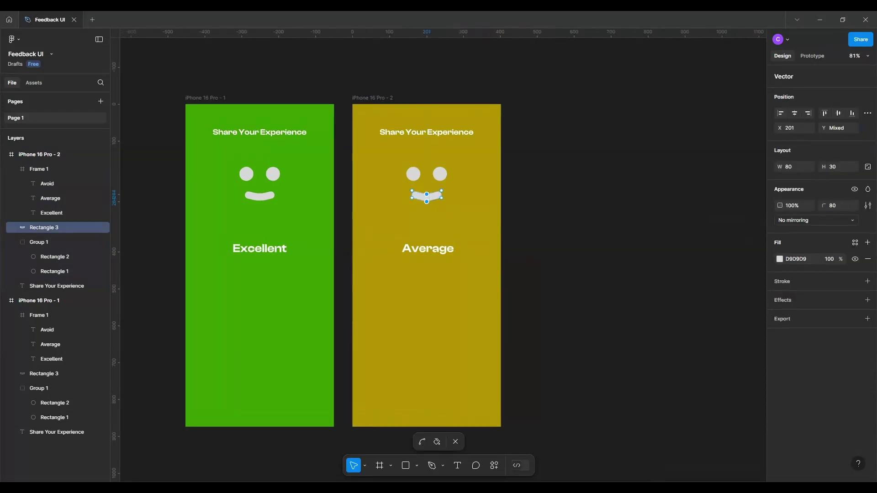
key("Up")
key("Up")
key("Up")
key("Up")
key("Up")
key("Up")
key("Up")
key("Up")
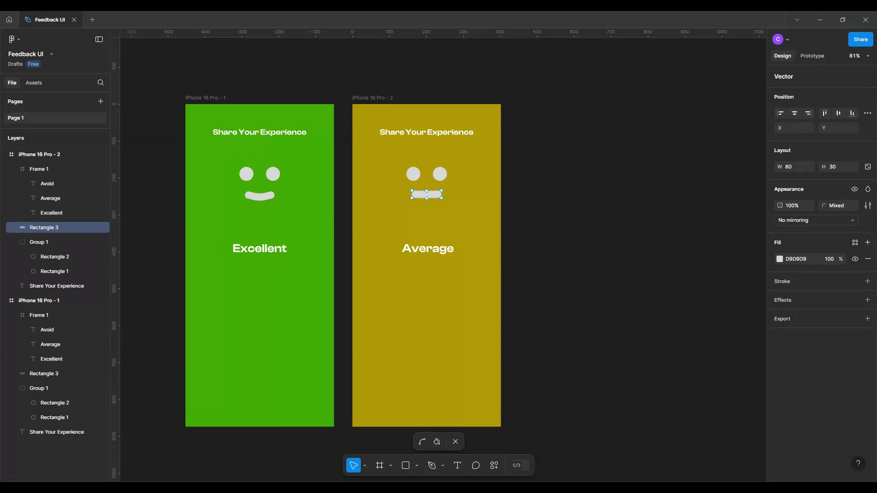
key("Escape")
- Widen both eyes into 60×38 pill shapes
left_click(439, 174)
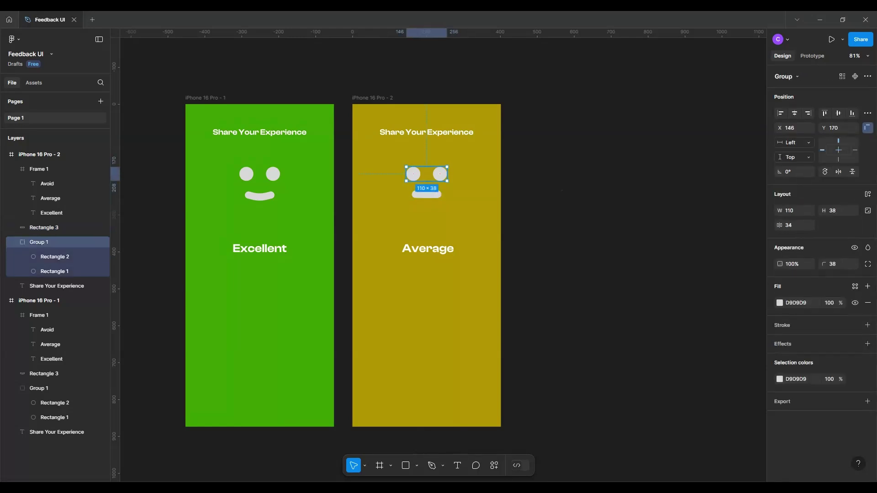
left_click_drag(448, 174, 451, 174, "alt")
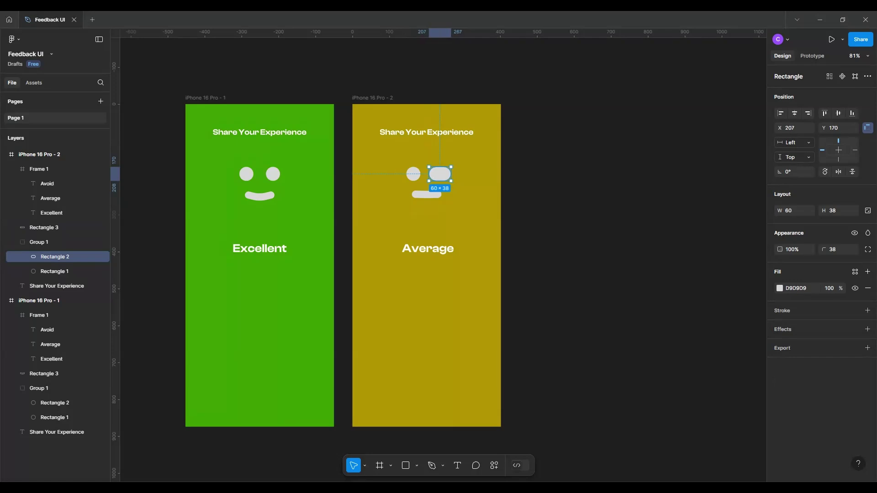
left_click(414, 174)
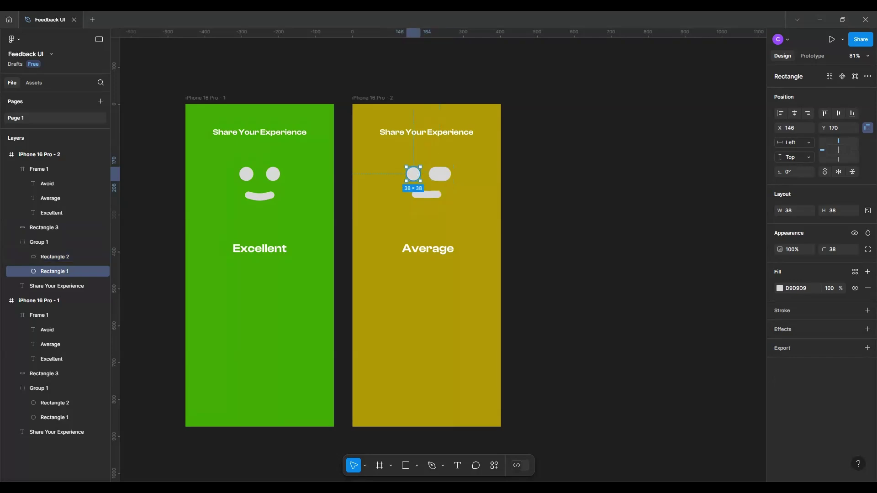
key("alt")
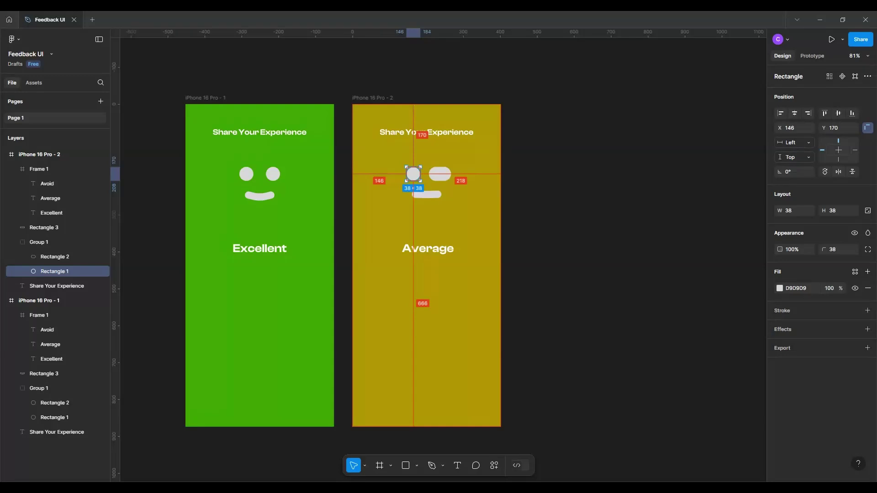
left_click_drag(407, 174, 401, 174)
left_click(791, 210)
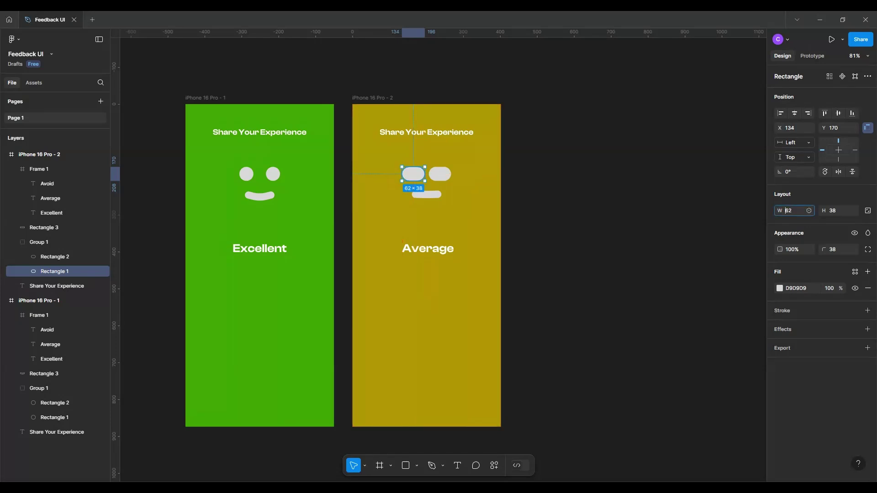
type("60")
key("Return")
key("Escape")
left_click(440, 174)
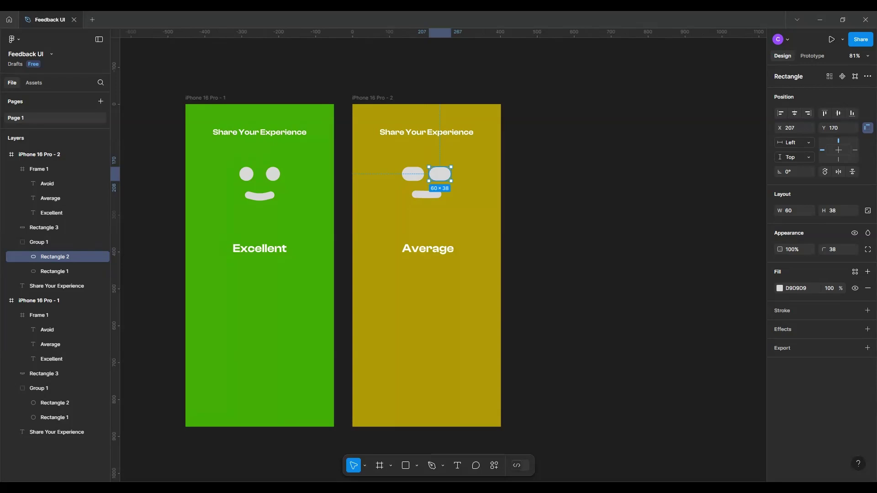
key("Escape")
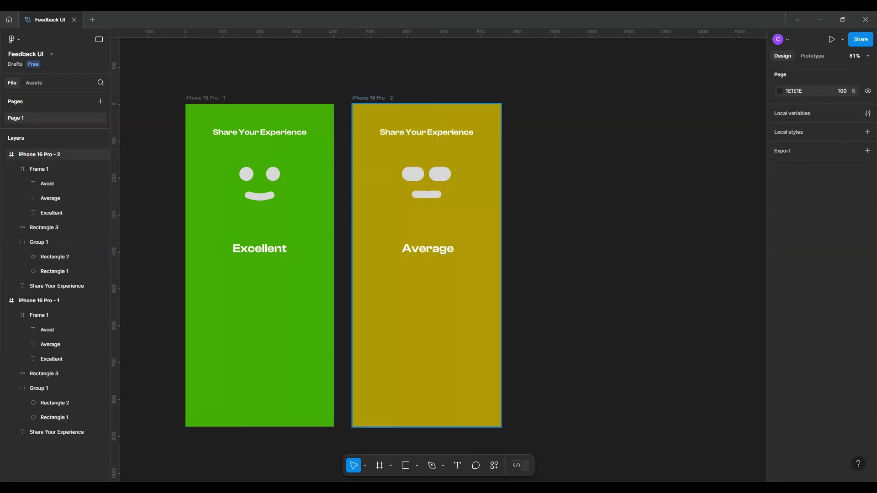
- Duplicate the yellow Average screen and select the rating texts on the copy
left_click(39, 154)
key("ctrl+d")
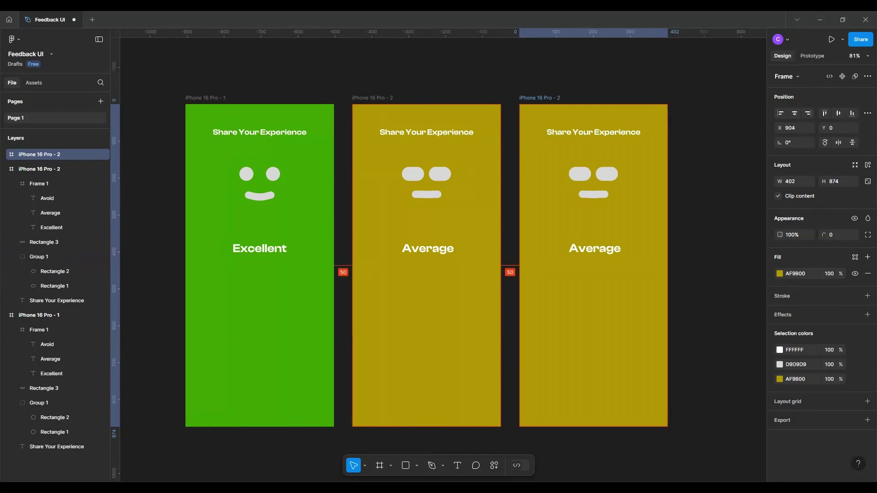
scroll(520, 274, "right", 2)
left_click(518, 250)
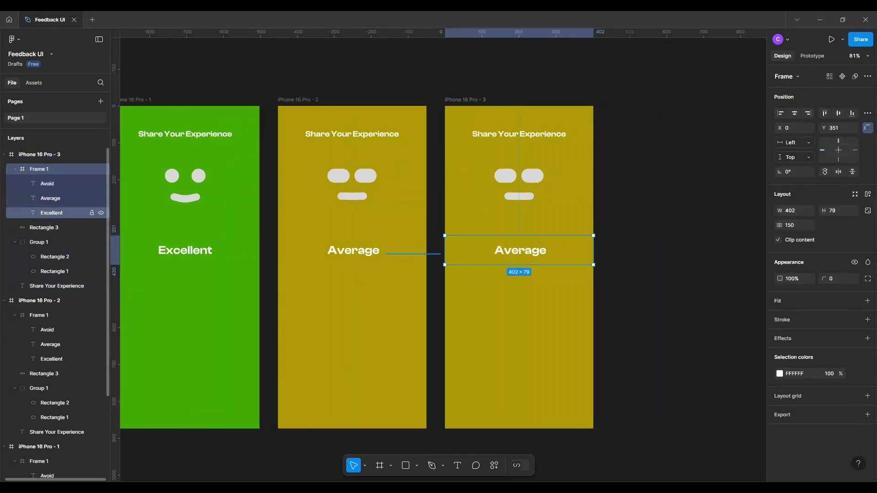
key("Return")
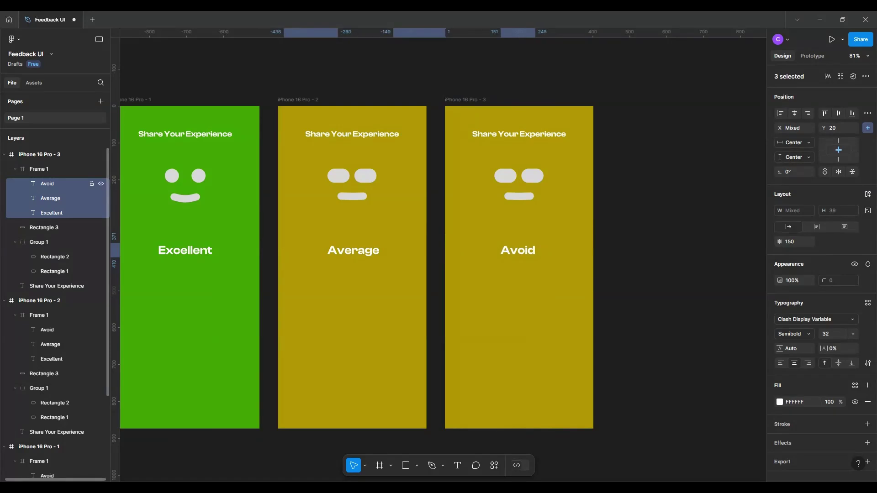
- Nudge the rating texts right and left until Avoid sits centred
key("Right")
key("Right")
key("Right")
key("Right")
key("Right")
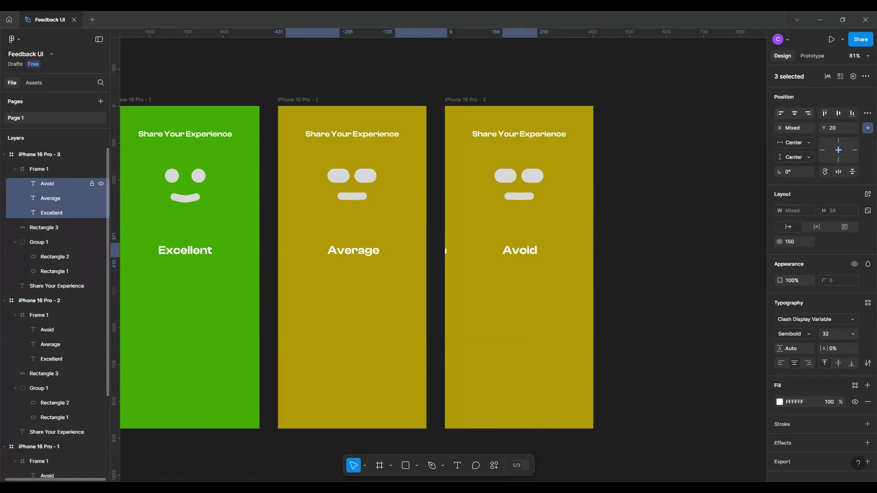
left_click(51, 213, "shift")
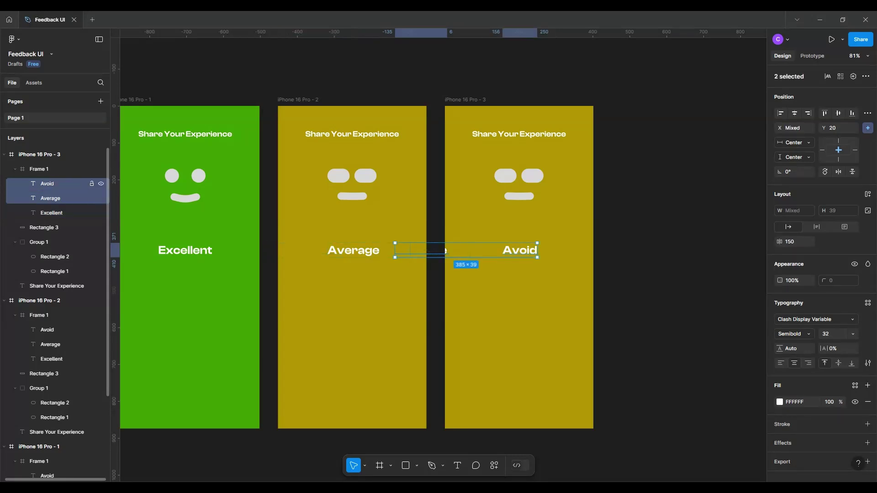
key("Tab")
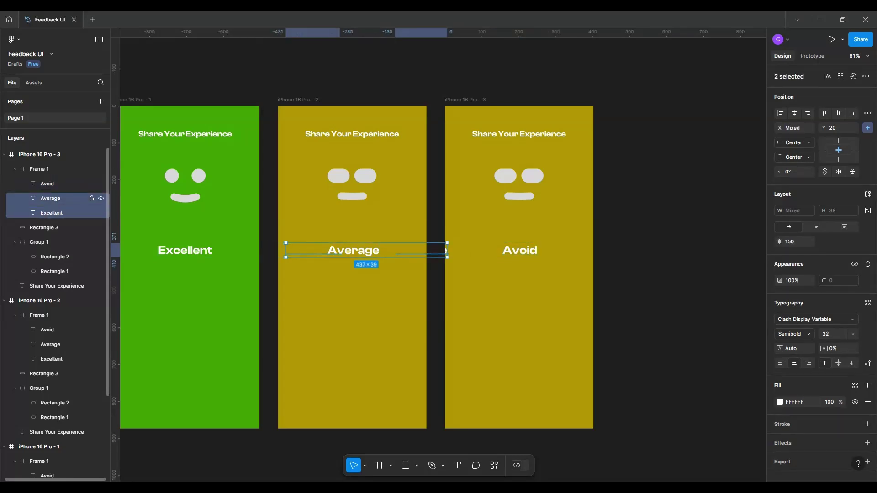
key("Left")
key("Left")
key("Left")
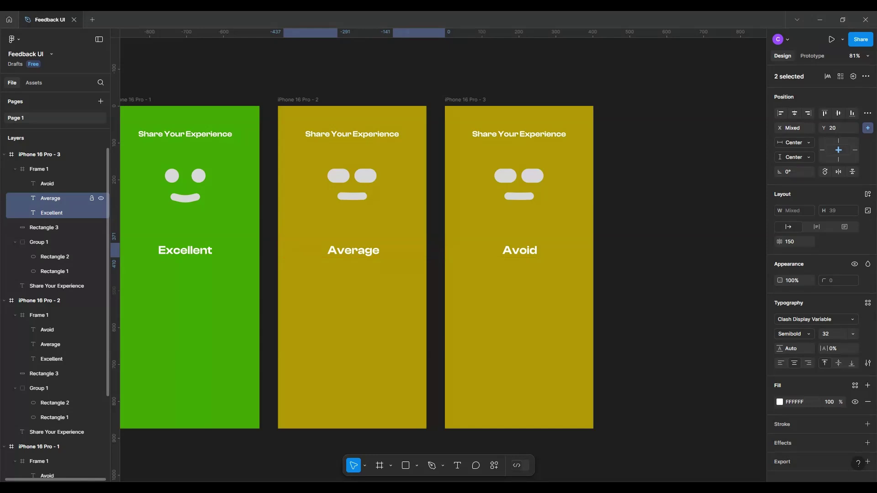
key("Escape")
- Fill the third phone screen with red AF0000
left_click(466, 100)
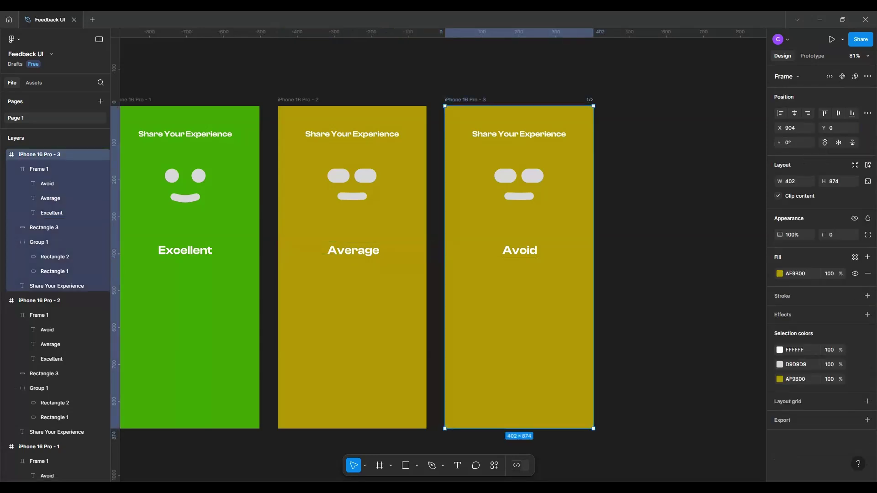
left_click(779, 274)
left_click(688, 373)
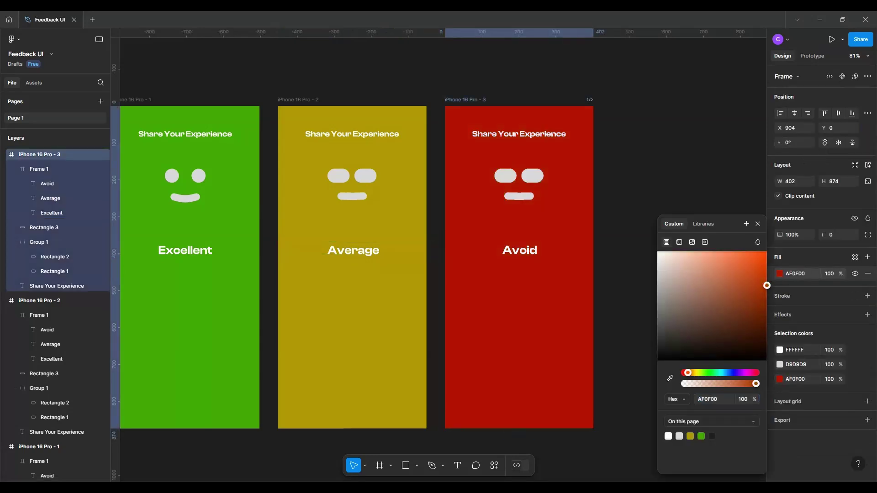
key("Escape")
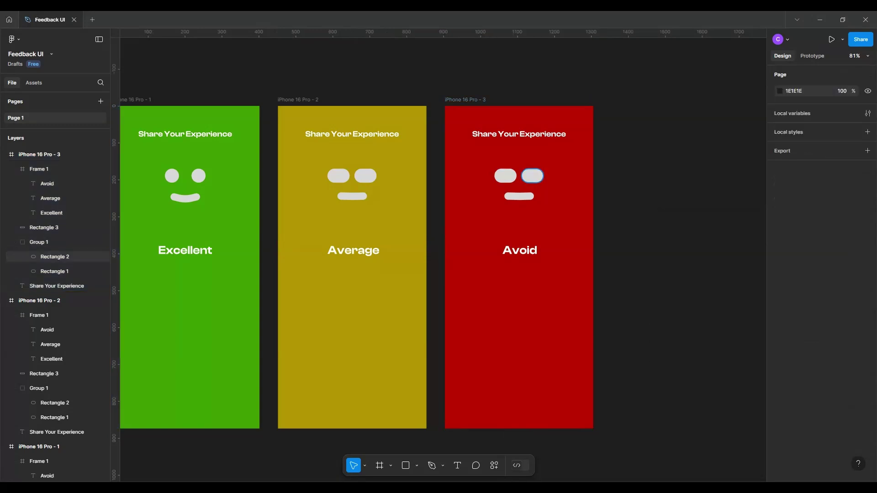
- Rotate the right eye to 60° and the left eye to -60°
left_click(533, 177)
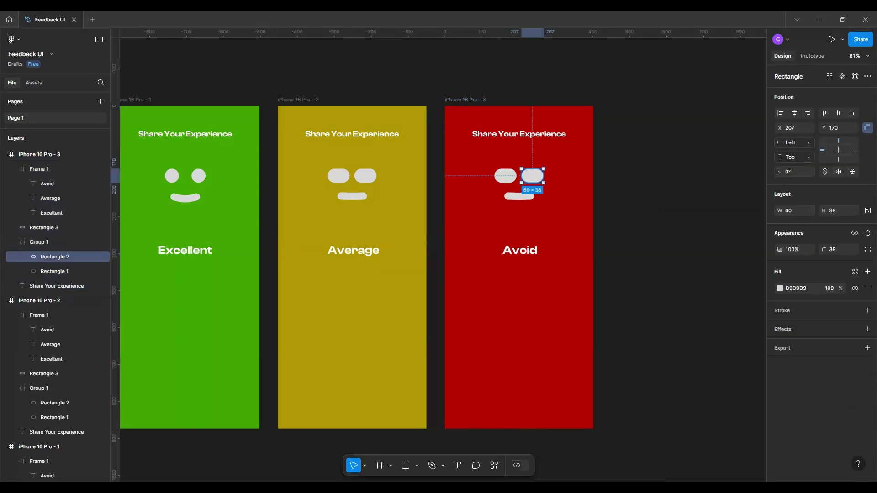
left_click(788, 172)
key("BackSpace")
type("6")
key("Return")
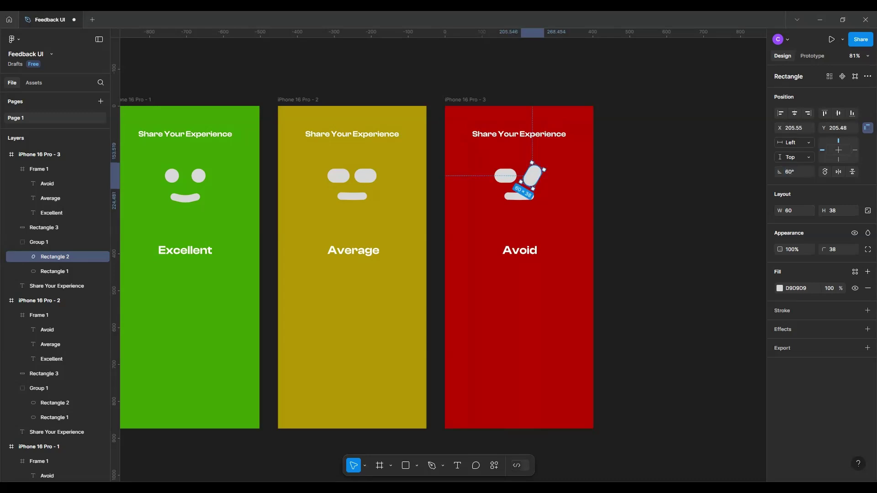
key("Tab")
left_click(788, 172)
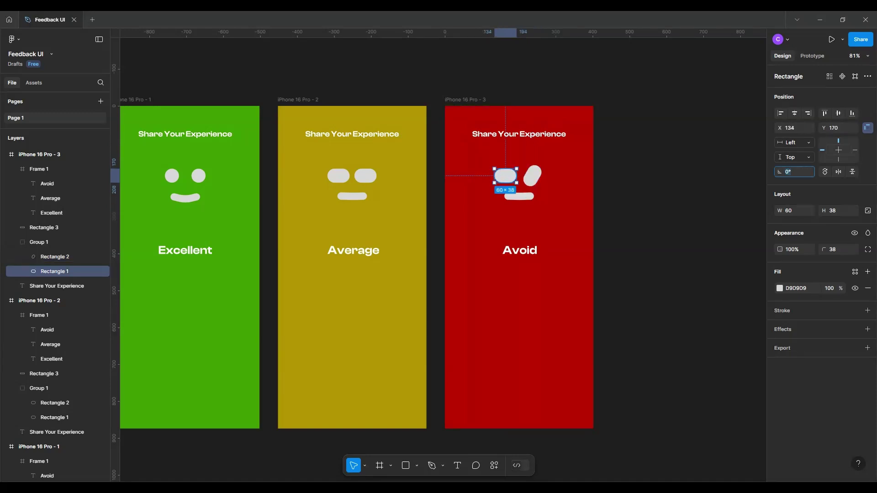
type("-60")
key("Return")
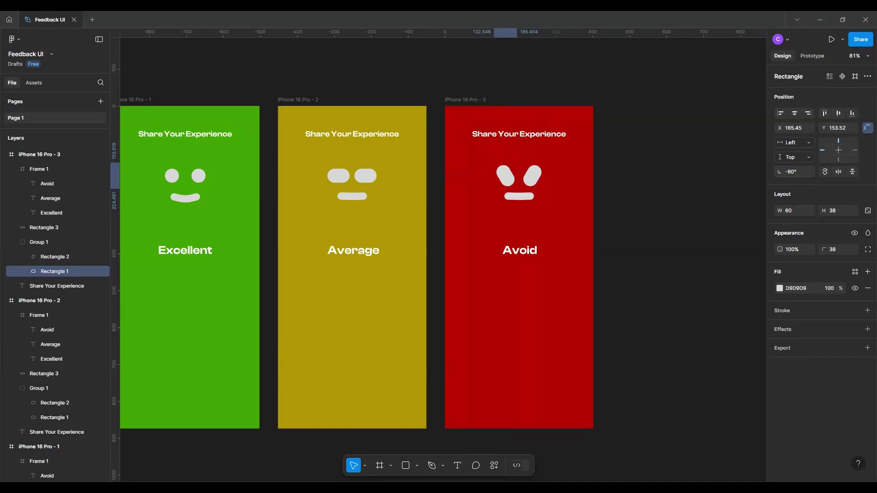
key("Escape")
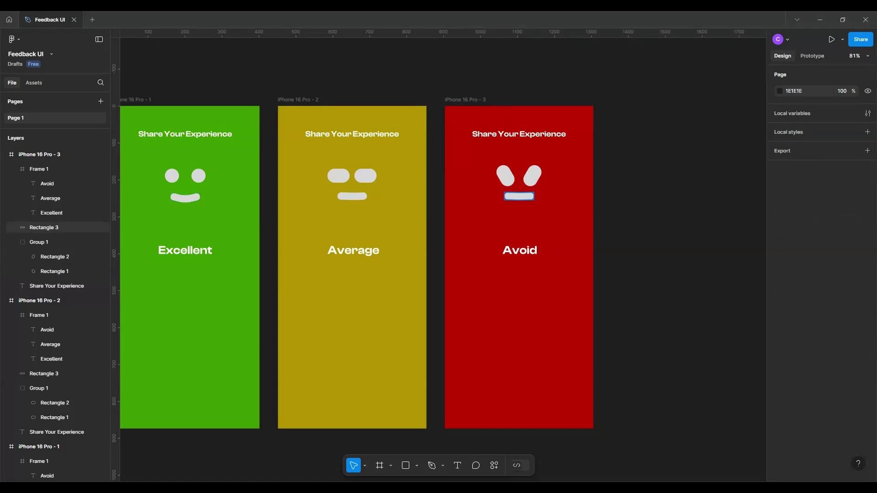
- Swap the red screen's mouth for a copy of the green smile, rotated 180° into a frown
left_click(519, 197)
key("Escape")
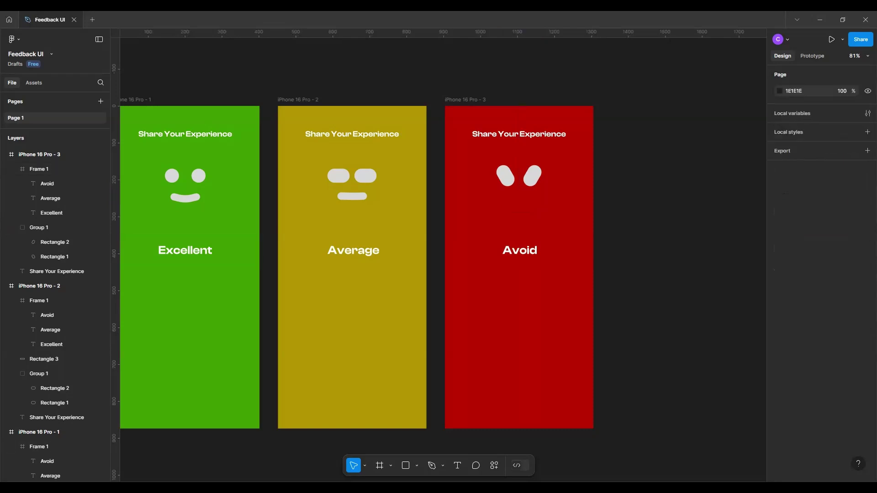
left_click(185, 197)
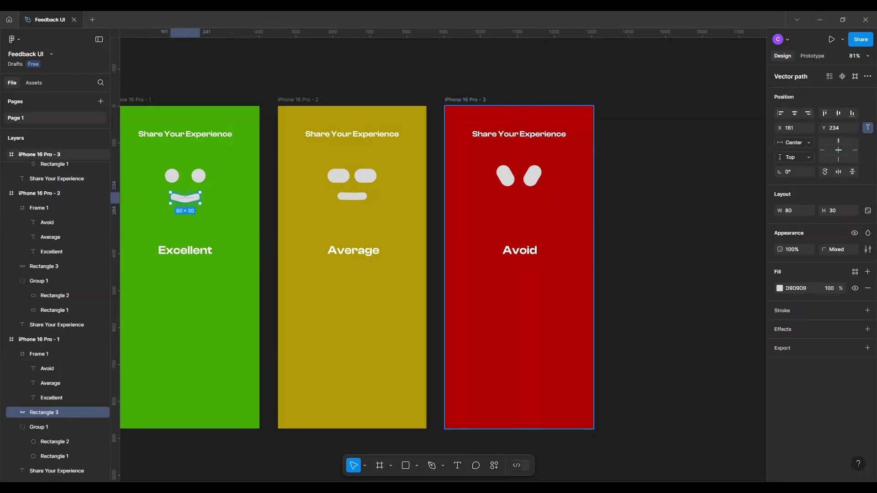
key("ctrl+c")
left_click(518, 343)
key("ctrl+v")
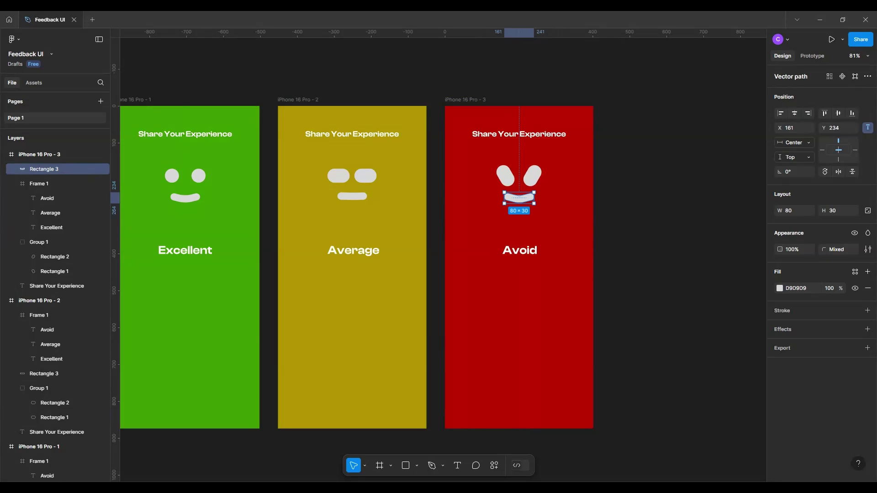
left_click_drag(539, 204, 499, 191)
key("Escape")
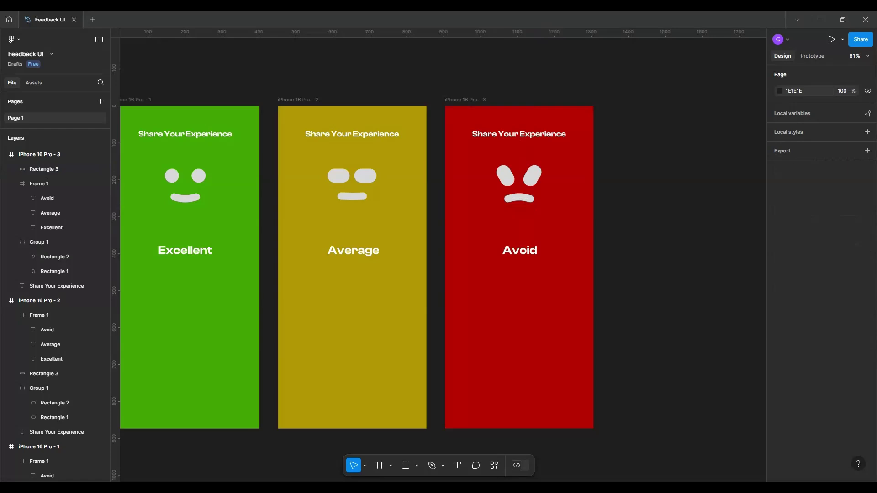
- Move the yellow and red screens further right, then the red screen further still
left_click(518, 308)
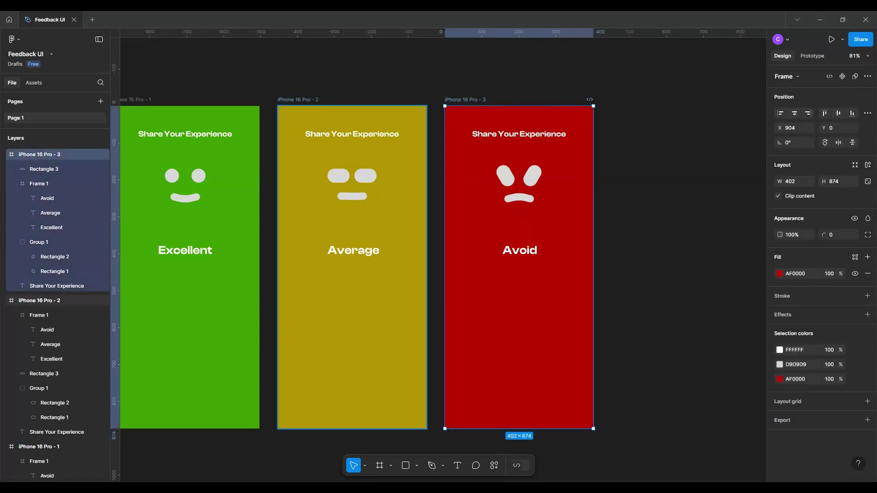
left_click(352, 308, "shift")
left_click_drag(353, 308, 390, 308)
key("Escape")
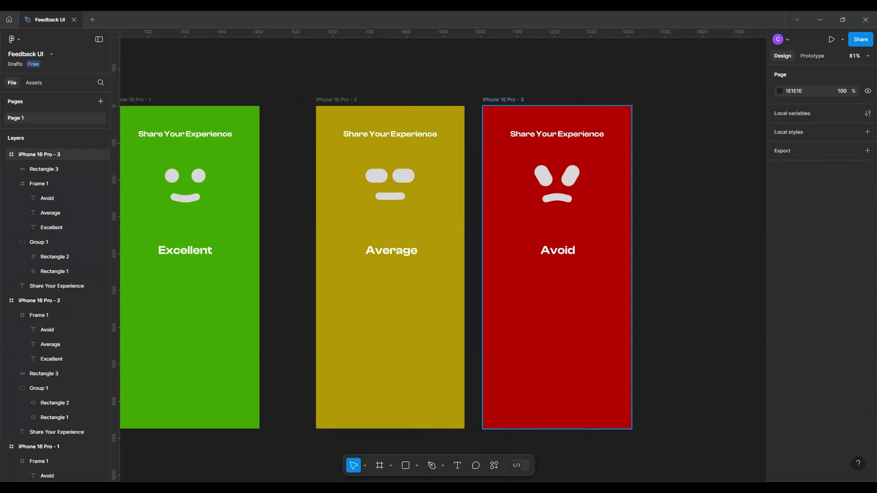
left_click_drag(518, 309, 548, 309)
scroll(439, 274, "left", 2)
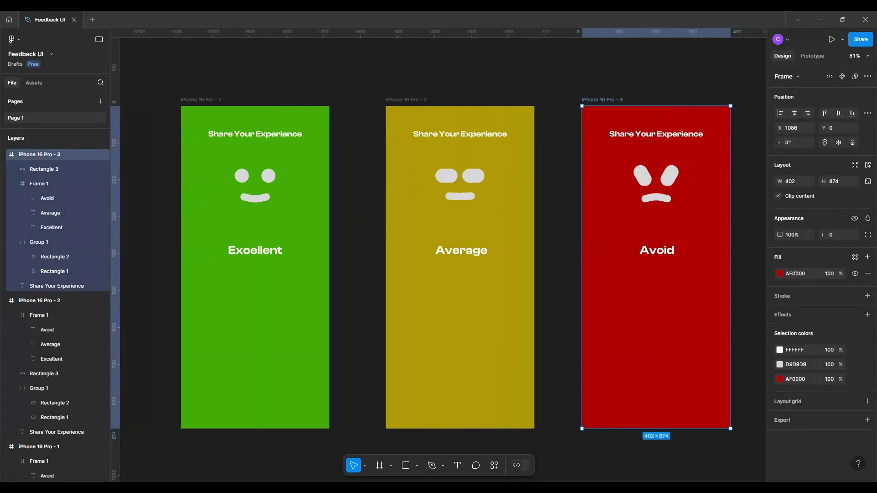
- Select the green screen's Excellent row and show its prototype settings
left_click(255, 342)
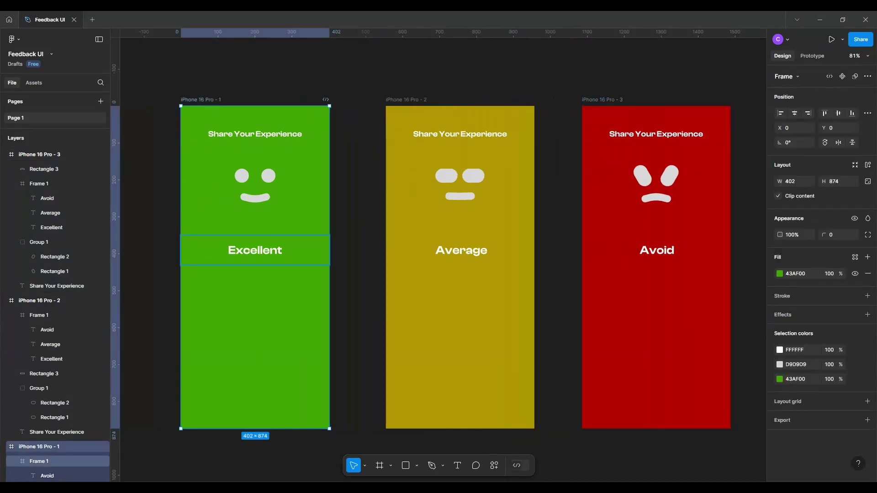
left_click(38, 461)
left_click(811, 56)
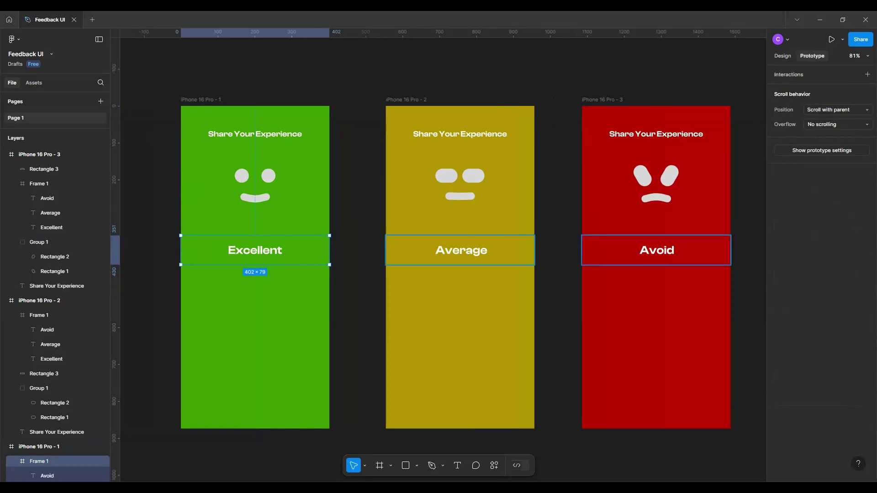
- Link the Excellent row to the Average screen with an On drag trigger
left_click_drag(330, 250, 439, 308)
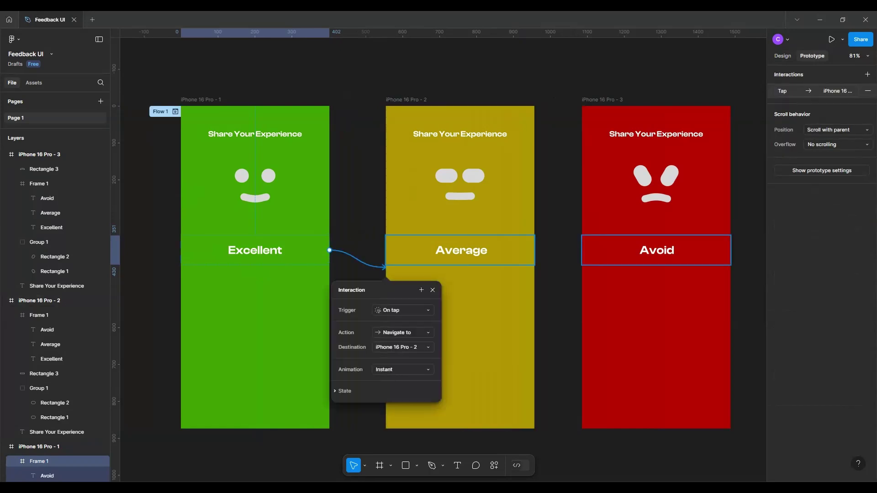
left_click(403, 310)
left_click(394, 319)
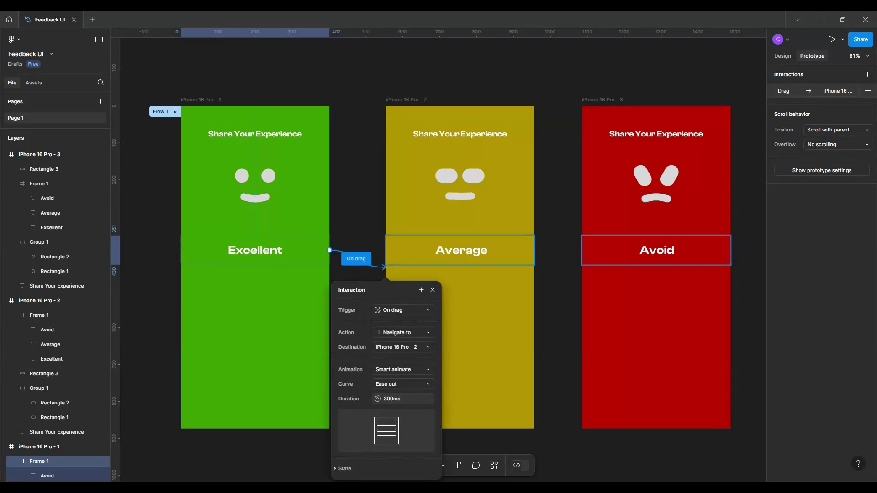
left_click(507, 250)
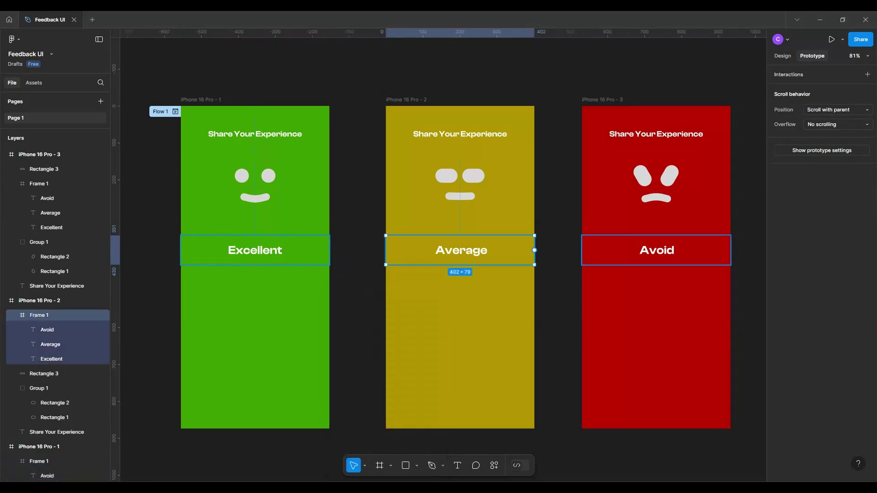
- Link the Average bar to the Avoid screen, also triggered On drag
mouse_move(534, 250)
left_mouse_down()
mouse_move(578, 214)
mouse_move(603, 250)
left_mouse_up()
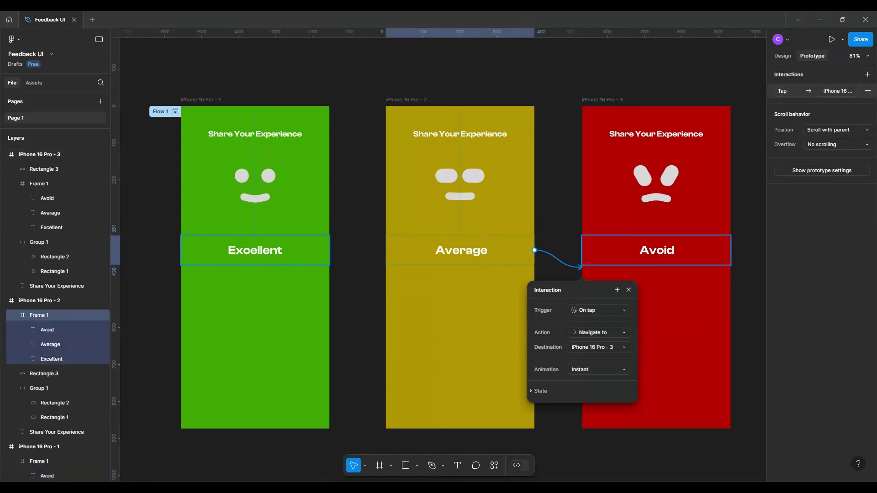
left_click(592, 310)
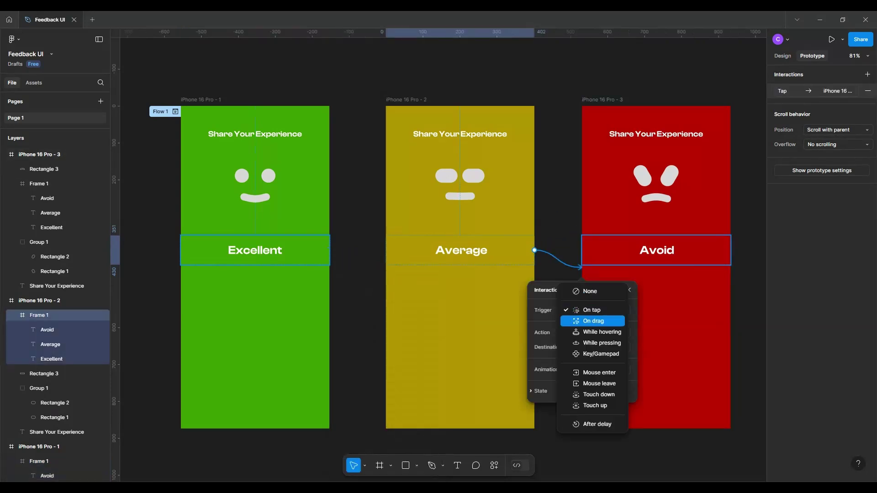
left_click(593, 321)
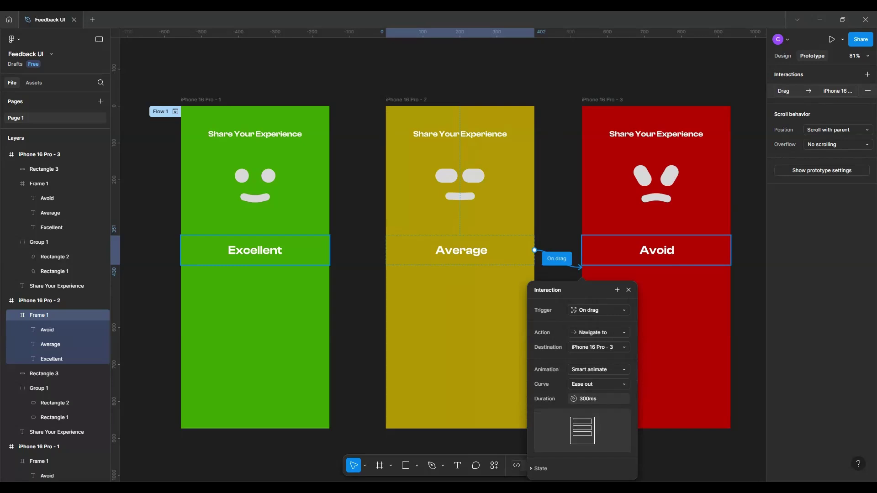
key("Escape")
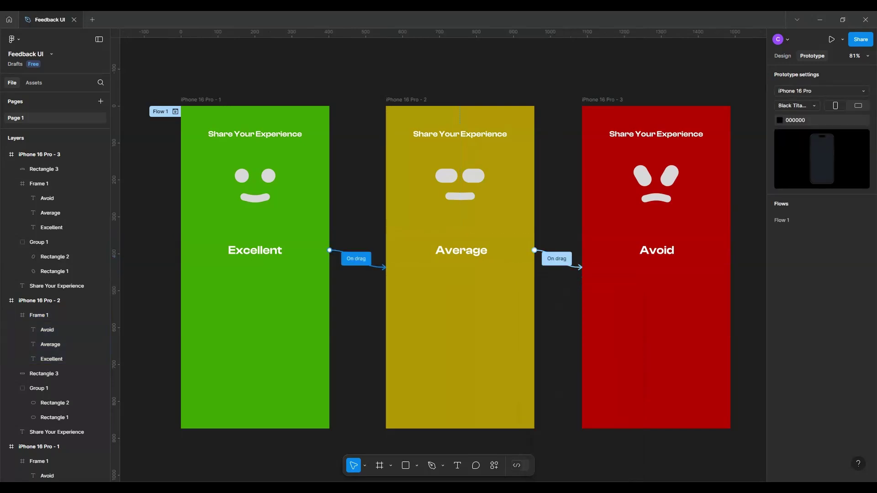
- Set the Excellent row's drag transition duration to 800 ms
left_click(355, 259)
left_click(363, 392)
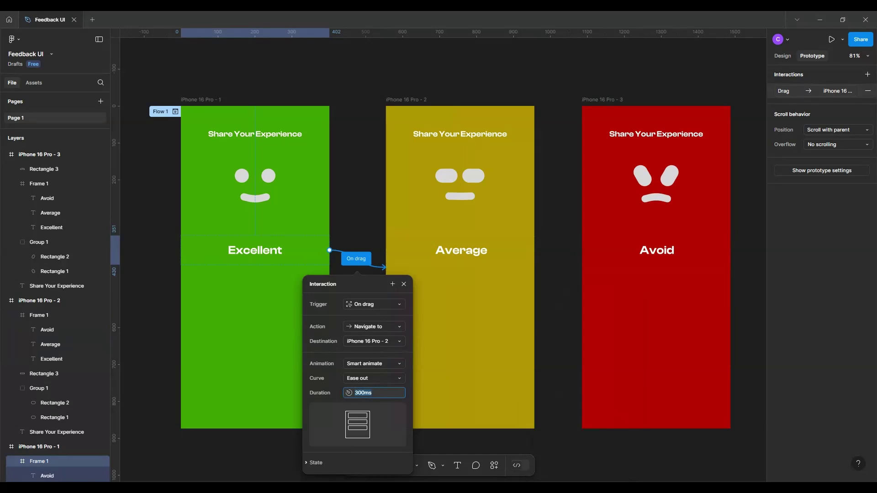
type("800")
key("Return")
- Give the Average bar's drag transition the same 800 ms duration
left_click(460, 250)
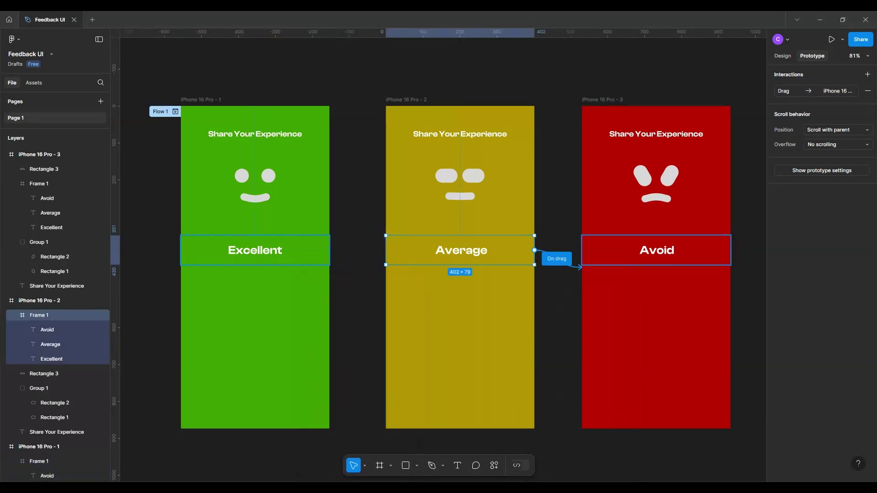
left_click(557, 258)
type("800")
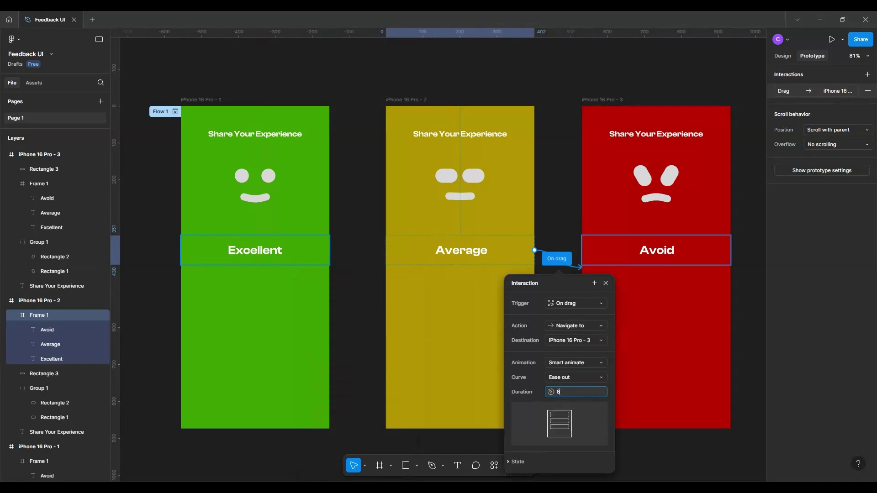
key("Return")
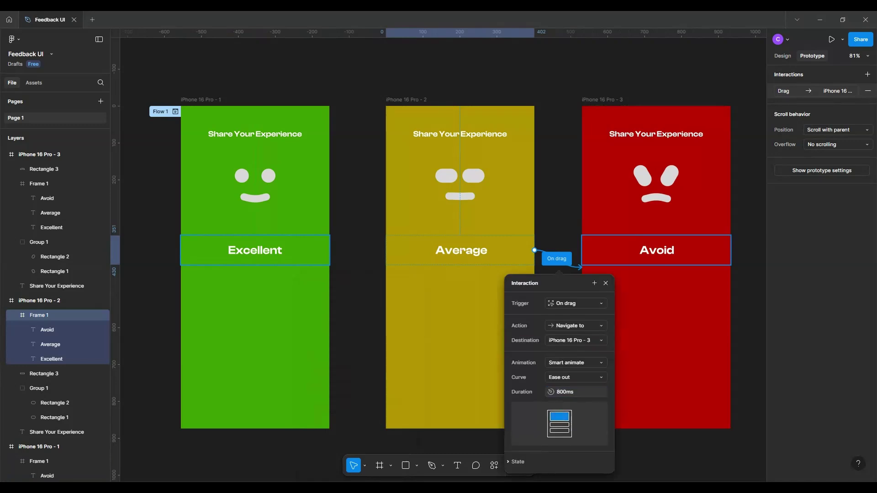
key("Escape")
left_click(256, 343)
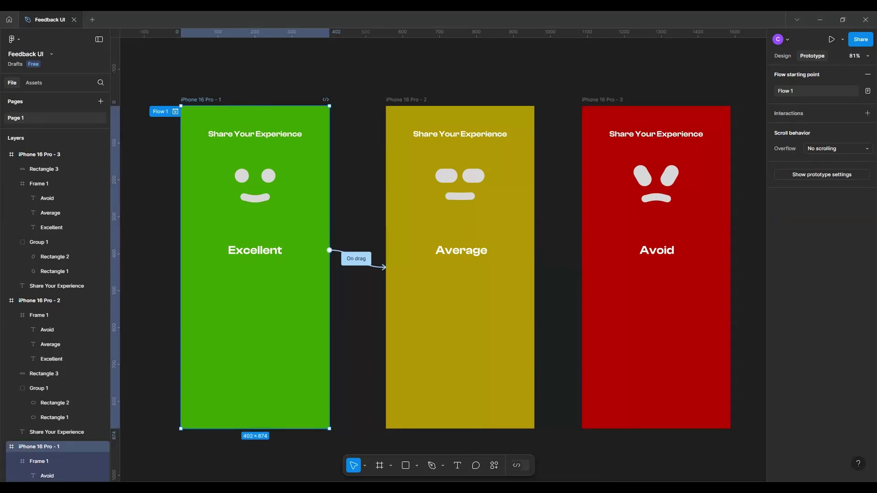
left_click(822, 174)
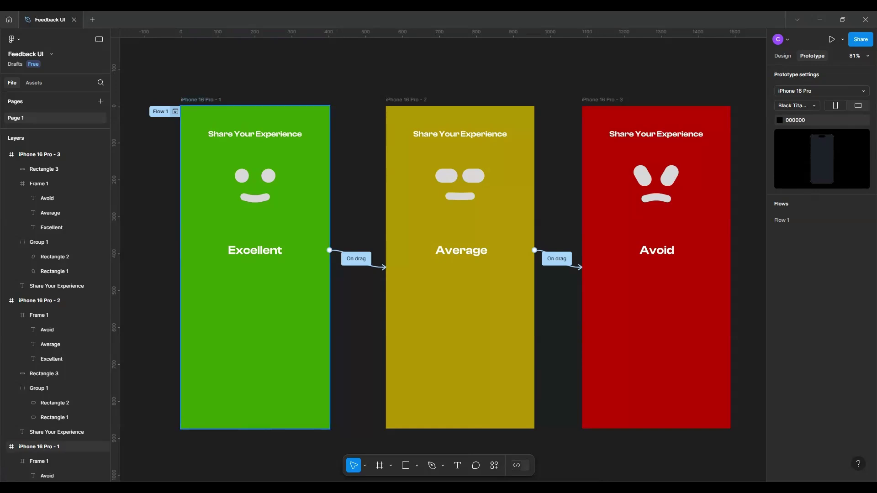
left_click(176, 111)
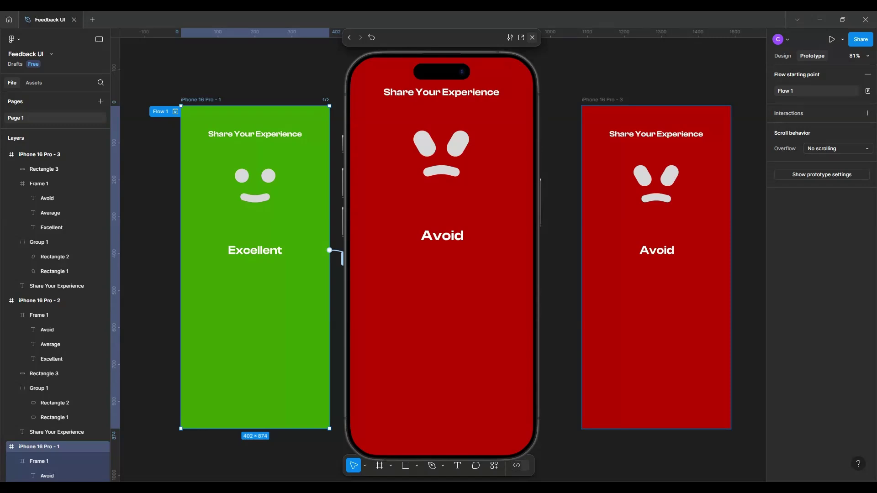
left_click(532, 37)
scroll(480, 137, "down", 5, "ctrl")
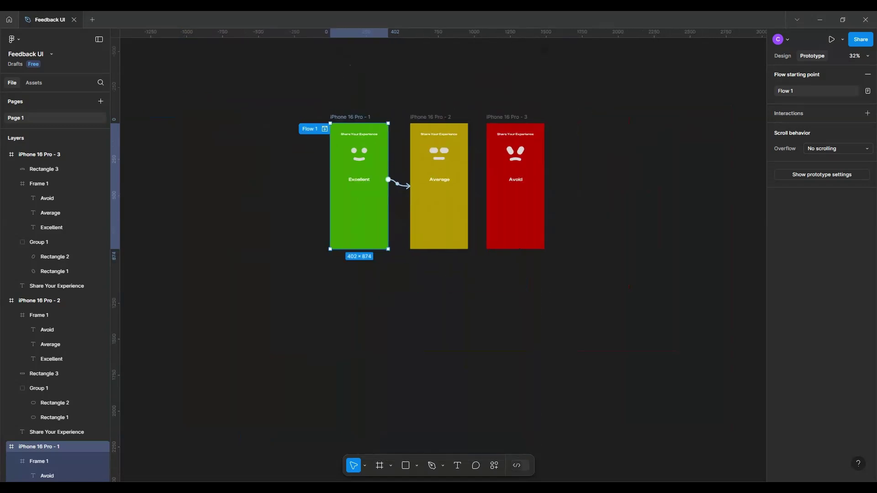
scroll(439, 247, "right", 3)
- Draw a bar on the green screen, 48 high with fully rounded ends
key("Escape")
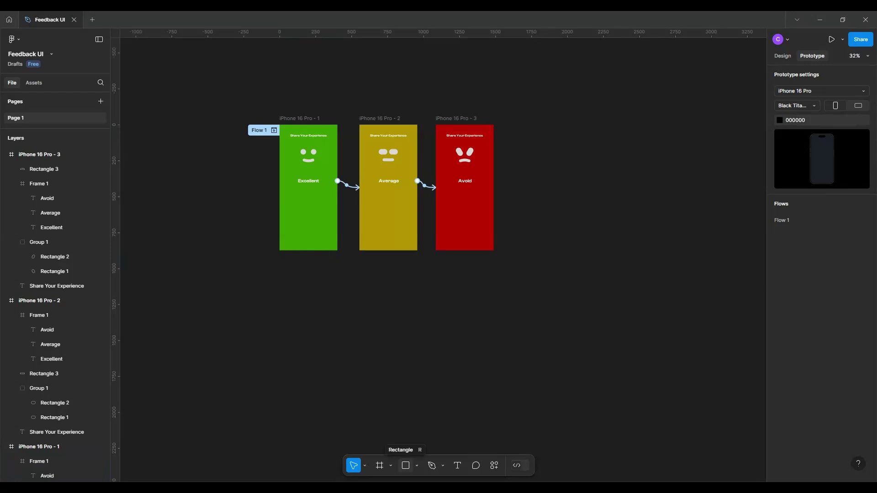
left_click(404, 465)
scroll(283, 192, "up", 3)
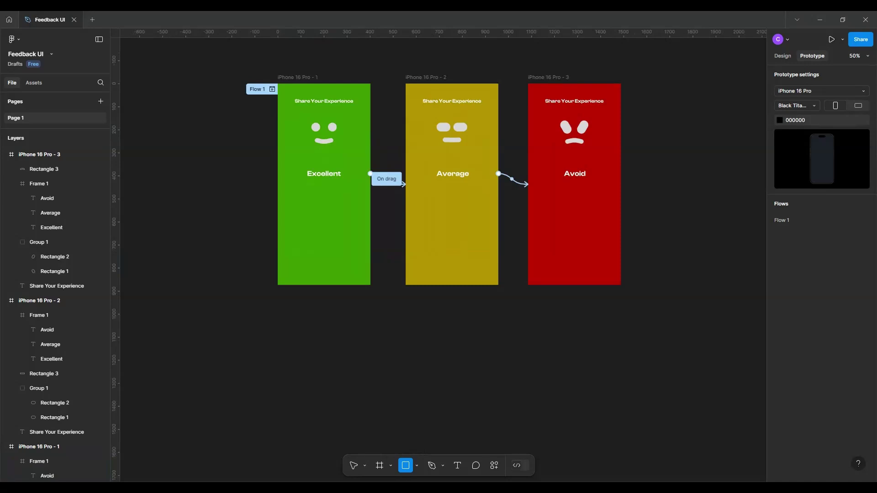
left_click_drag(286, 235, 354, 245)
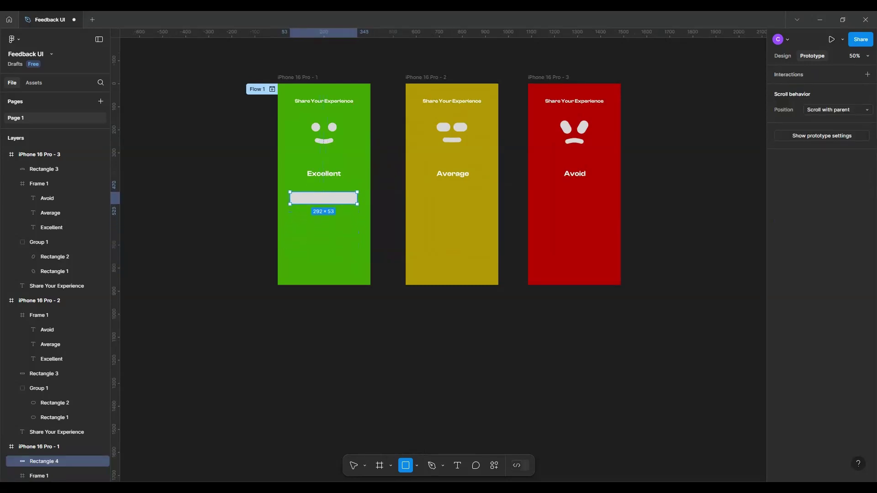
left_click_drag(353, 245, 358, 203)
left_click(782, 56)
left_click(832, 210)
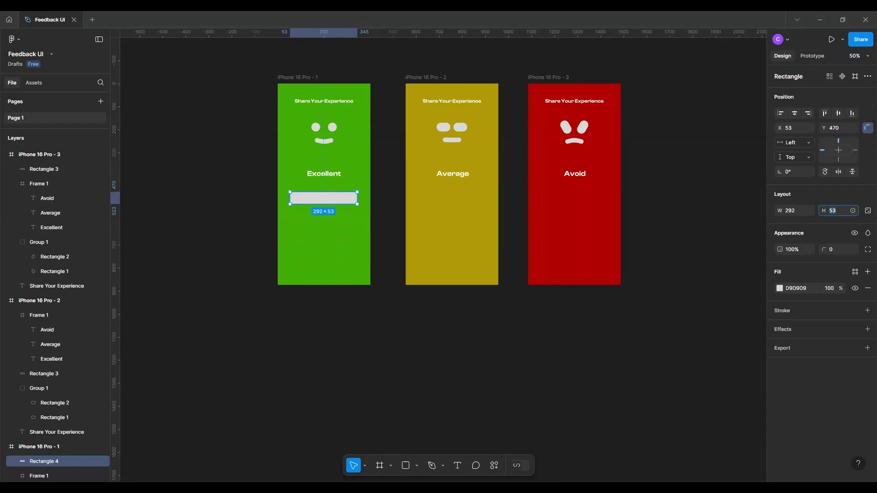
type("48")
key("Return")
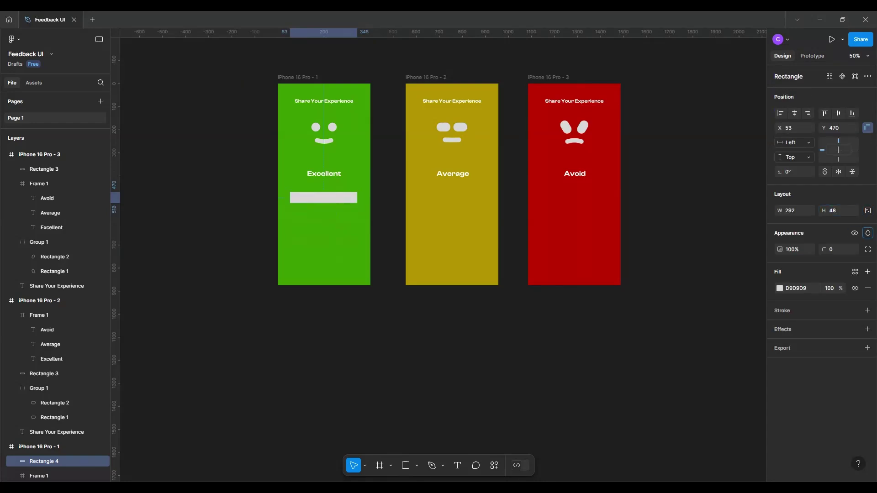
left_click(837, 248)
type("48")
key("Return")
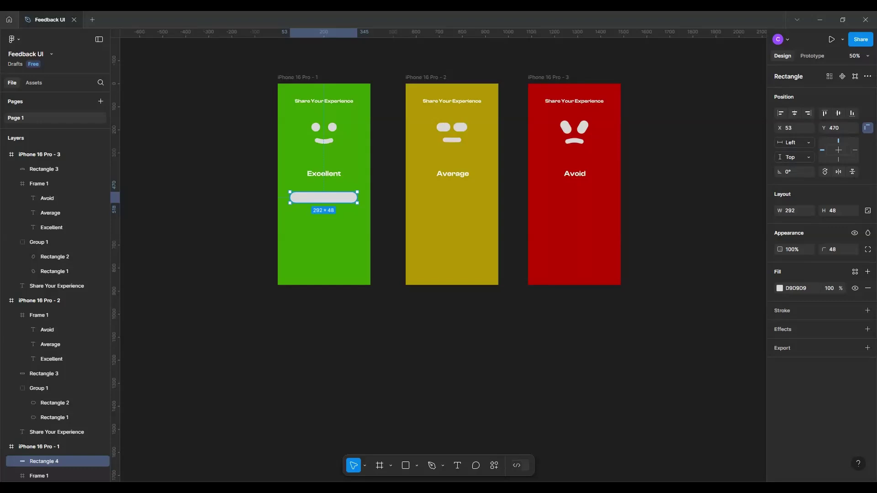
key("Escape")
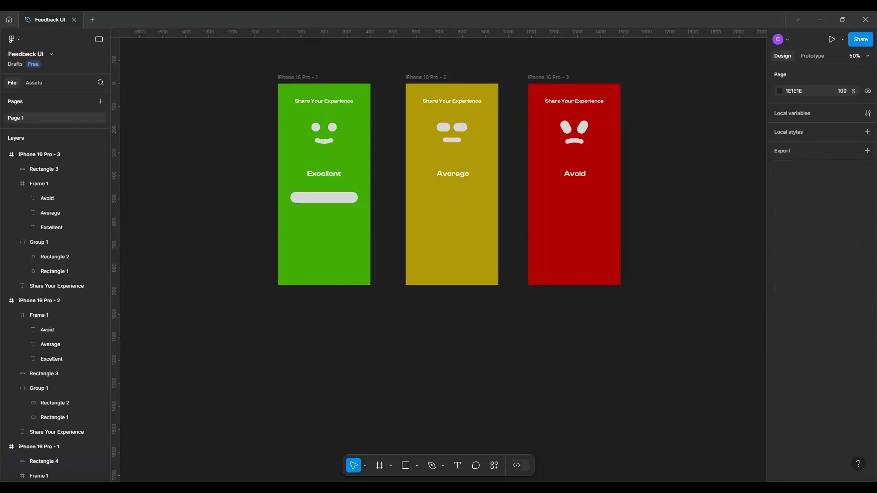
- Group the bar and place a size-18 copy of the Excellent label on it
left_click(43, 461)
scroll(297, 203, "up", 2)
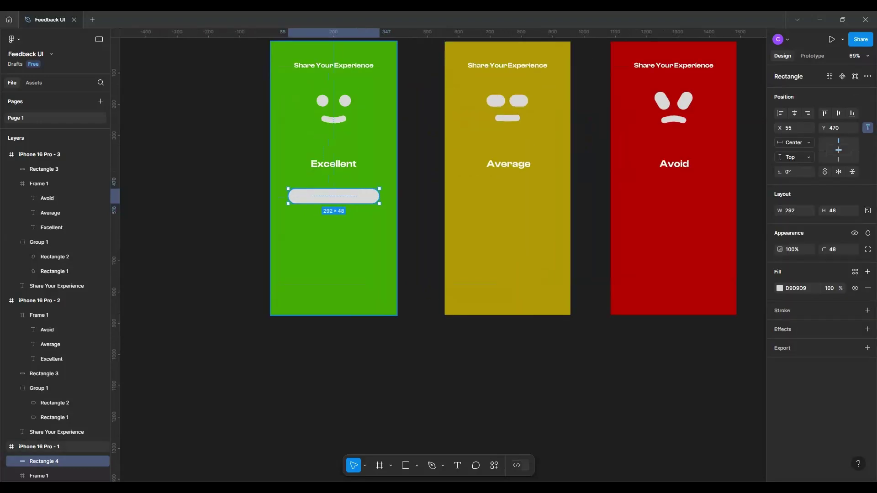
left_click(334, 163)
left_click(334, 196)
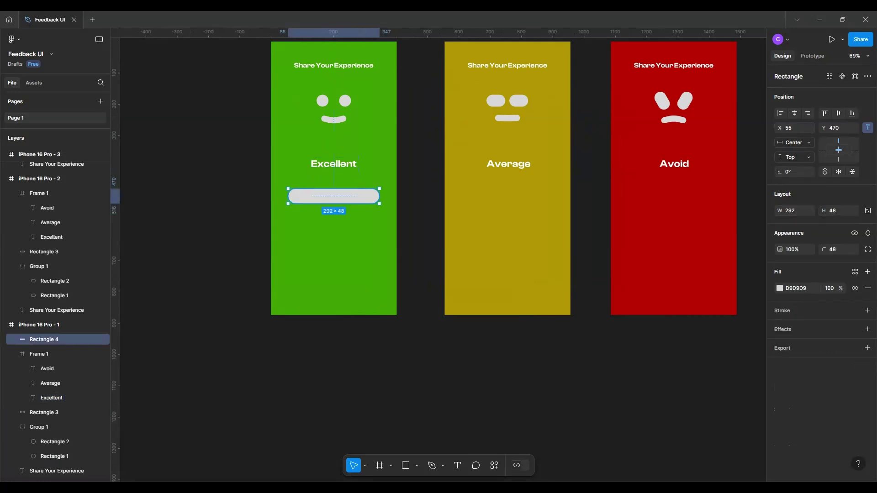
key("ctrl+g")
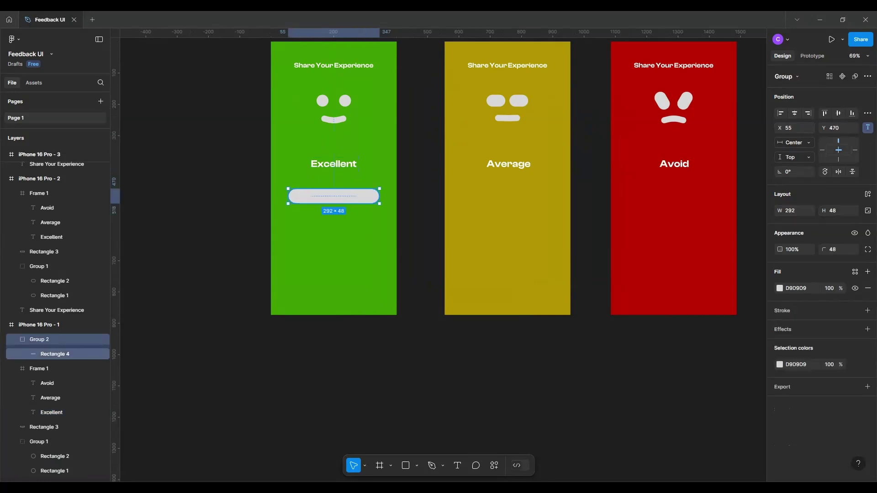
key("ctrl+v")
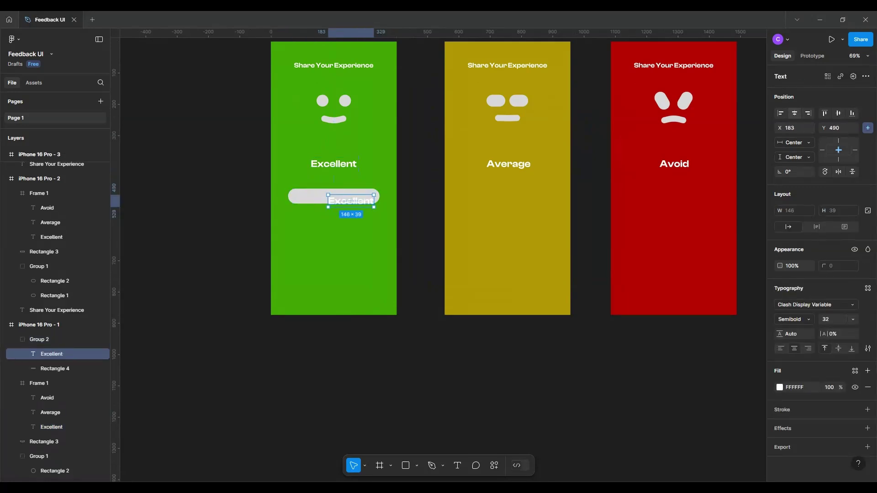
left_click_drag(350, 200, 334, 197)
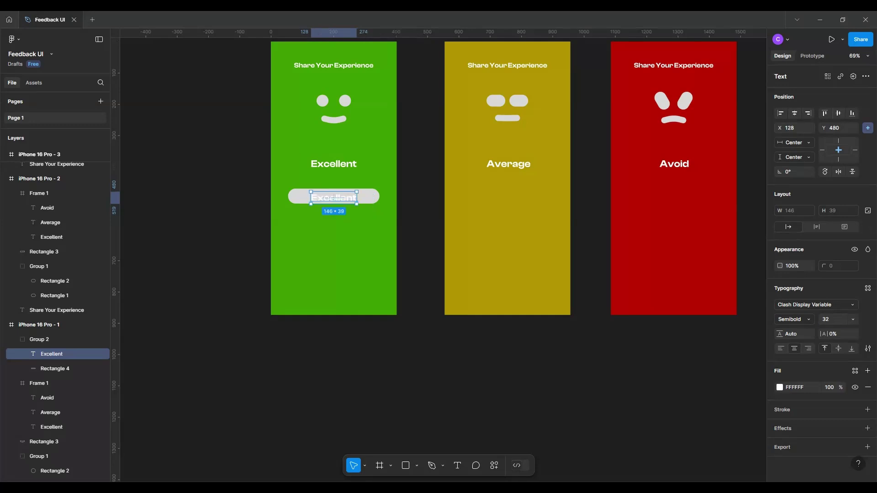
left_click(834, 320)
type("1")
type("8")
key("Return")
key("Escape")
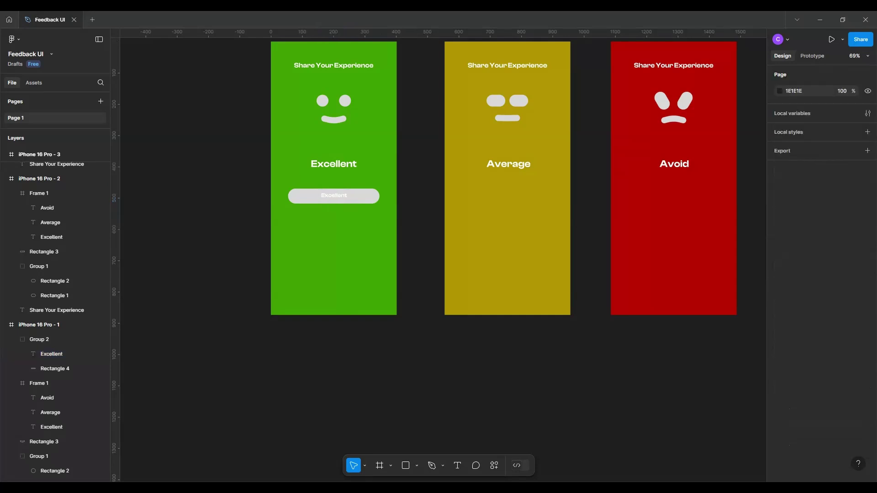
- Fill the bar dark 1E1E1E and change its label to Submit
left_click(55, 369)
left_click(779, 288)
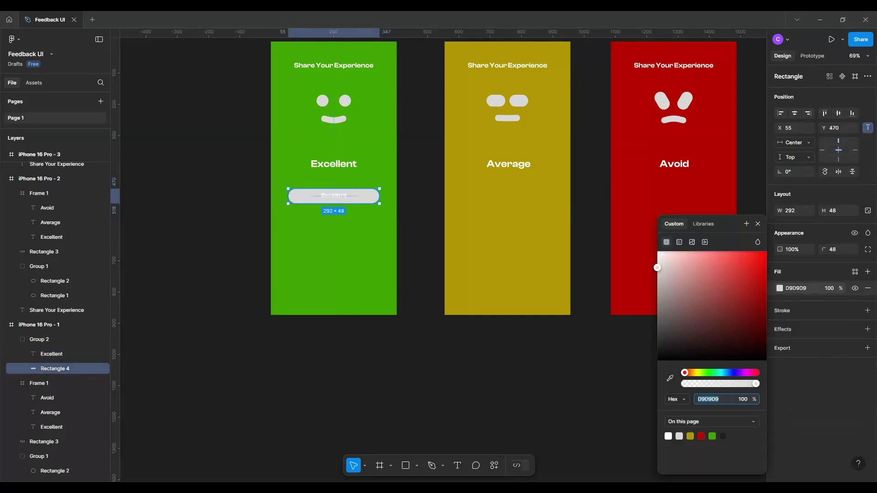
type("1E1E1E")
key("Return")
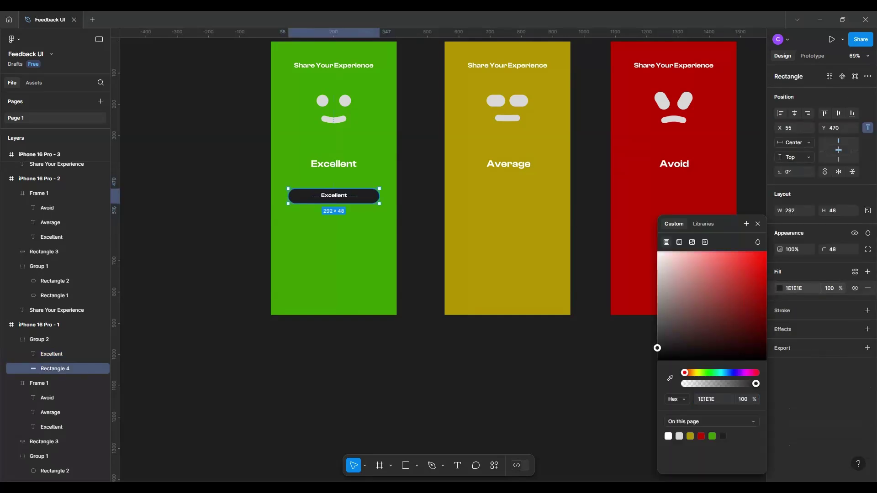
left_click(51, 354)
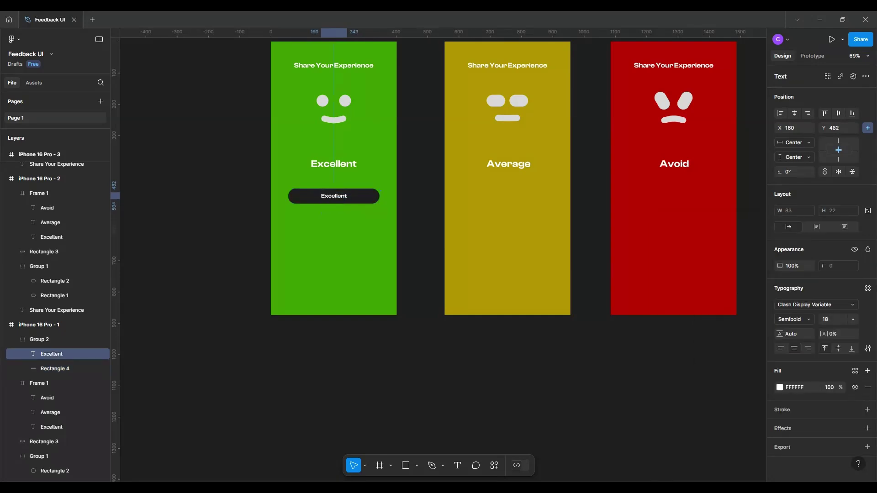
scroll(378, 216, "up", 2)
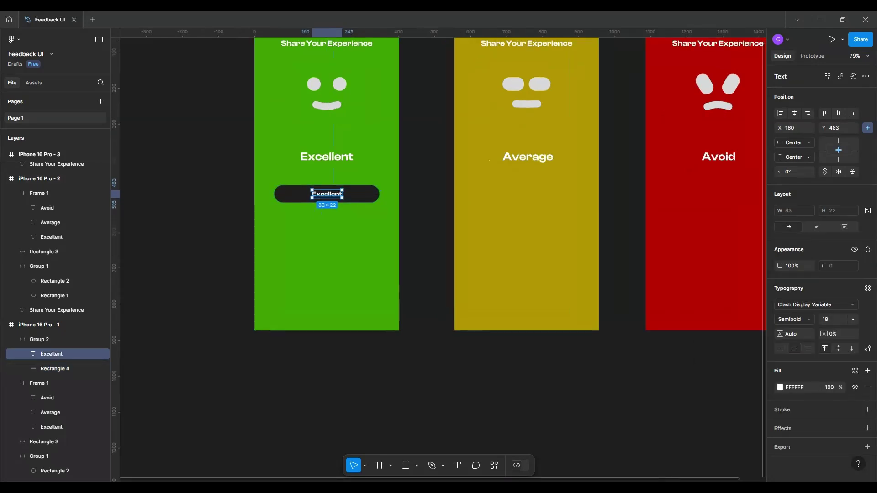
key("Return")
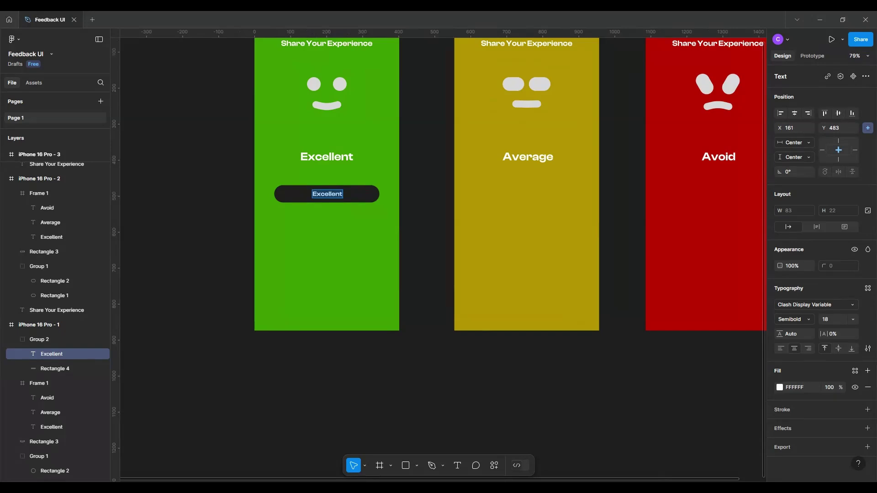
type("Submit")
key("Escape")
key("Escape")
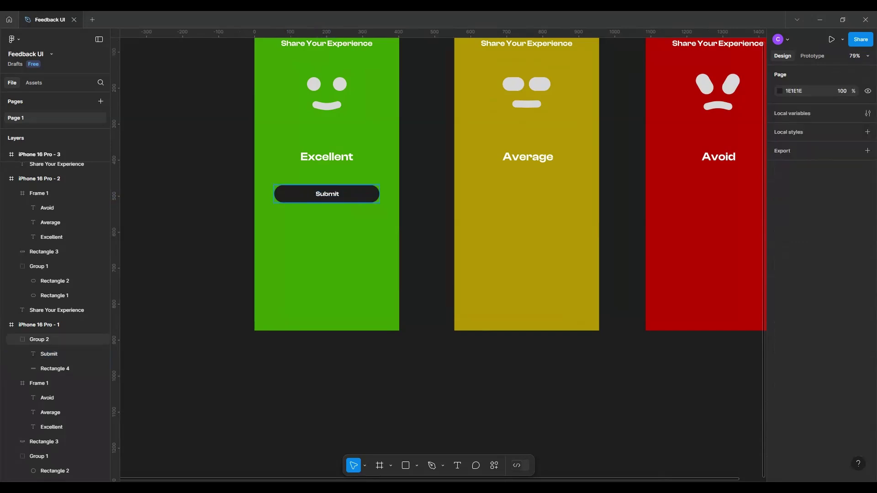
left_click(39, 339)
- Paste copies of the Submit button into the yellow and red screens
key("ctrl+c")
scroll(468, 227, "down", 3)
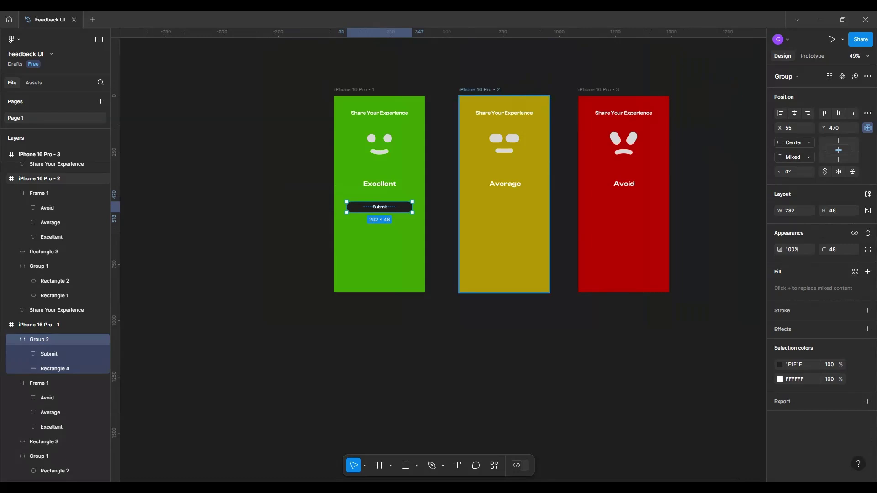
left_click(504, 261)
key("ctrl+v")
left_click(623, 247)
key("ctrl+v")
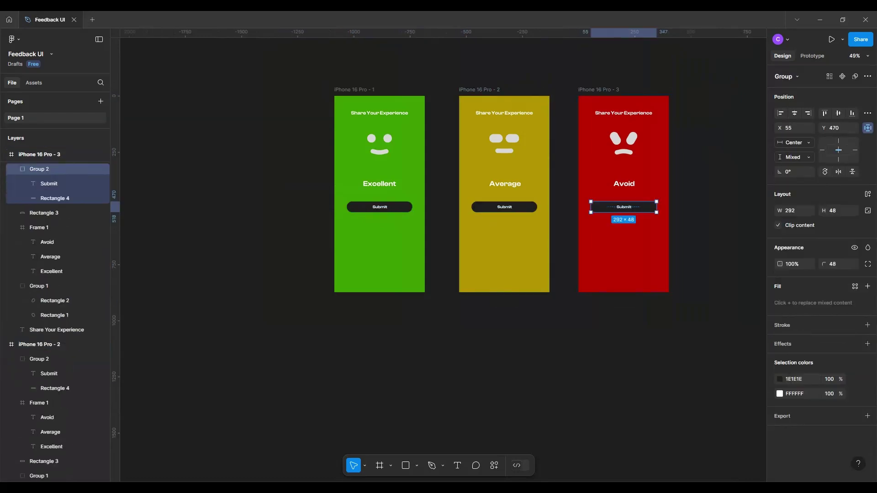
left_click(719, 343)
scroll(438, 247, "right", 5)
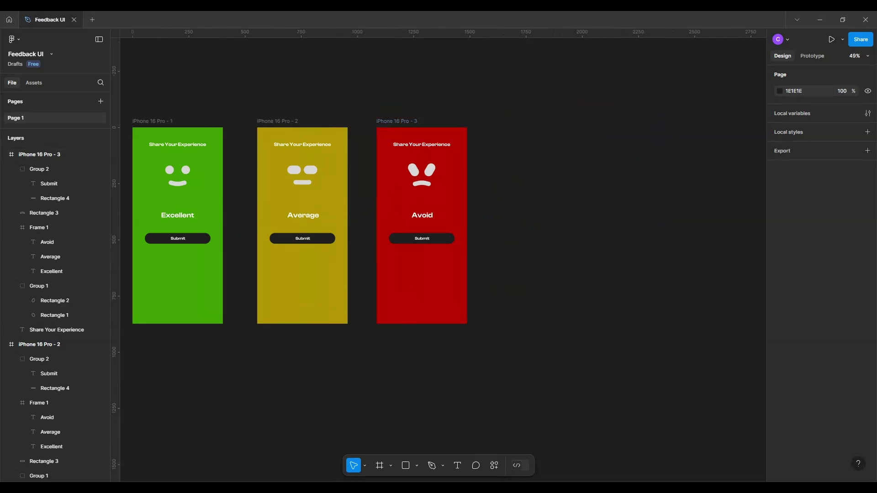
- Move all three Submit buttons lower on their screens together
left_click(421, 238)
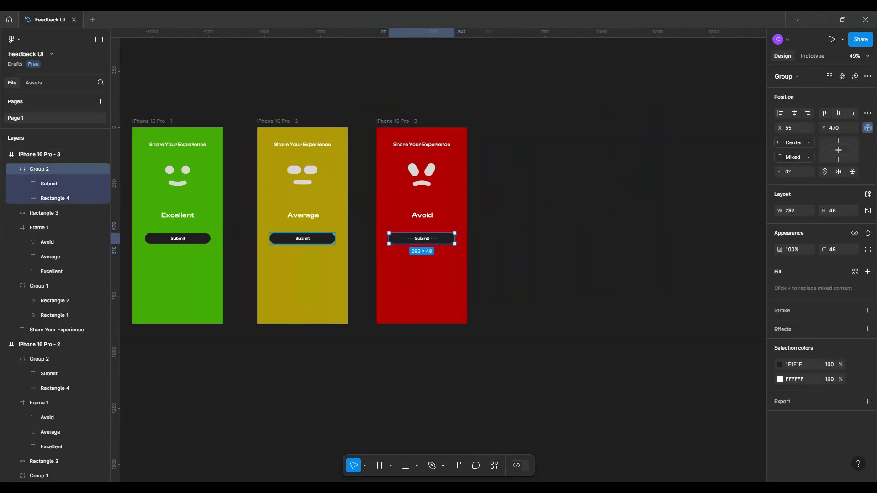
left_click(302, 238, "shift")
left_click(177, 237, "shift")
left_click_drag(177, 237, 178, 289)
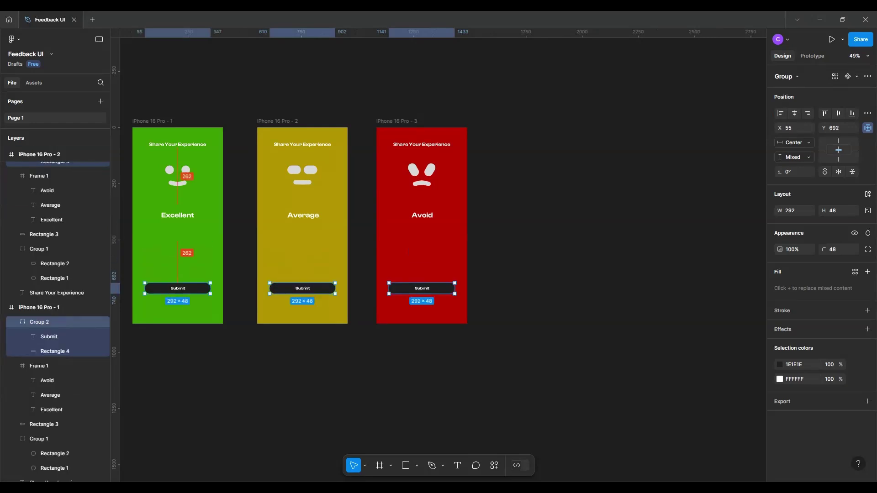
left_click_drag(178, 288, 178, 274)
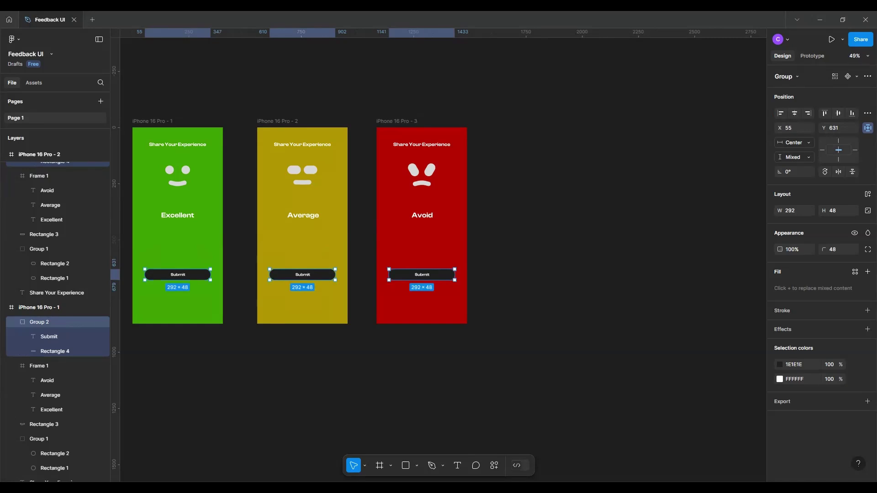
key("Escape")
scroll(439, 247, "left", 2)
scroll(439, 246, "down", 1)
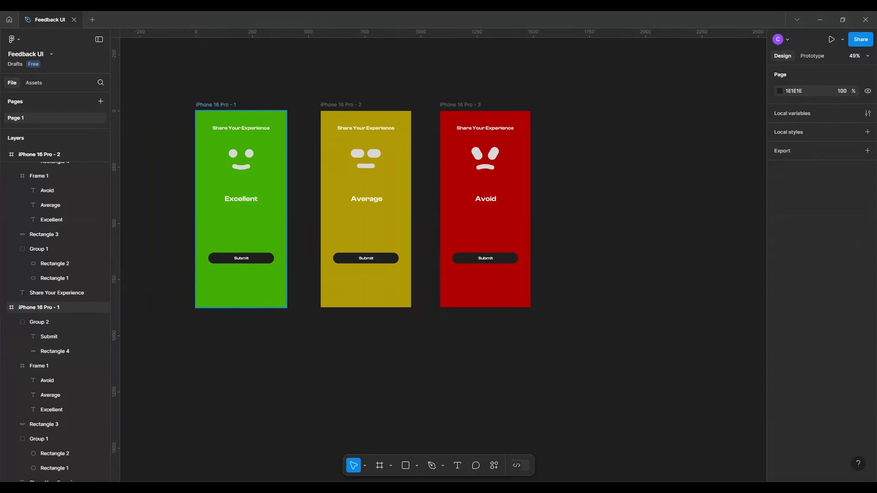
- Duplicate the green screen below and draw a grey box above its Submit button
left_click_drag(242, 206, 241, 433, "alt")
scroll(439, 274, "down", 3)
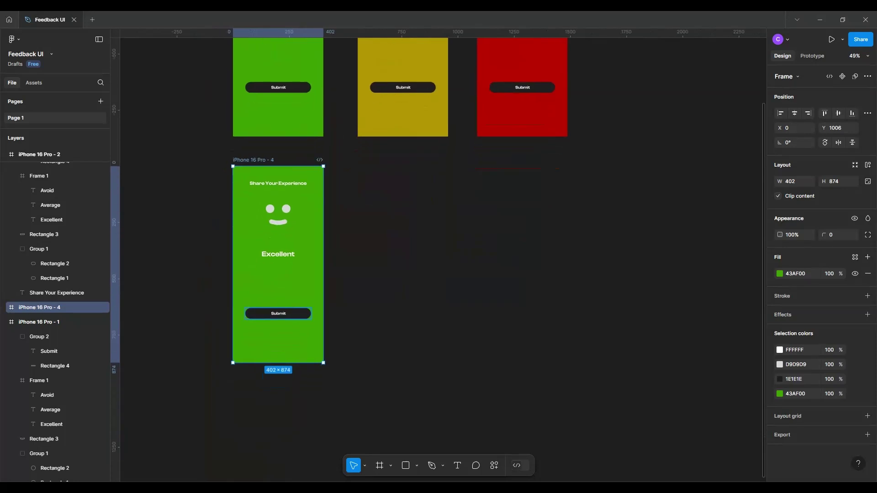
left_click(279, 314)
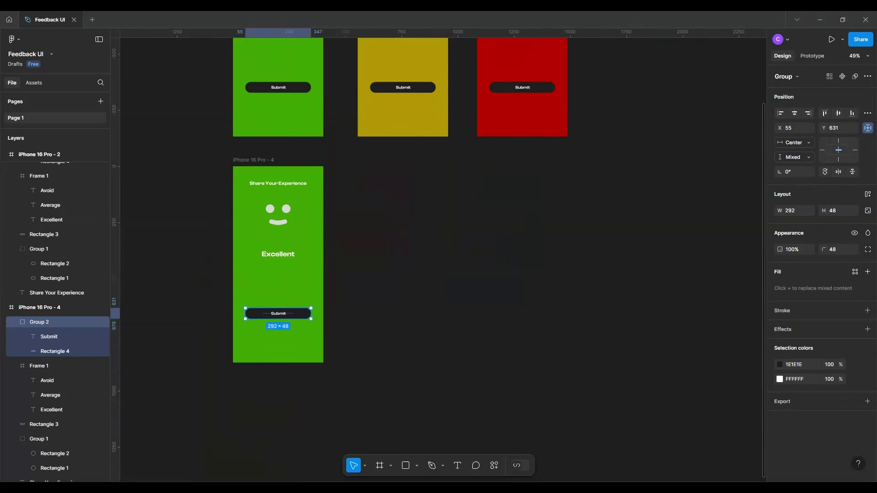
left_click(405, 465)
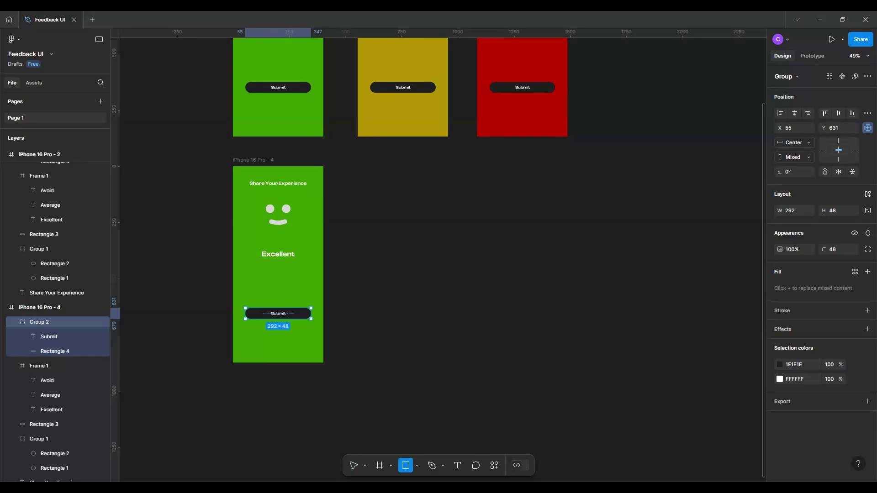
left_click_drag(240, 265, 317, 296)
left_click_drag(318, 299, 317, 301)
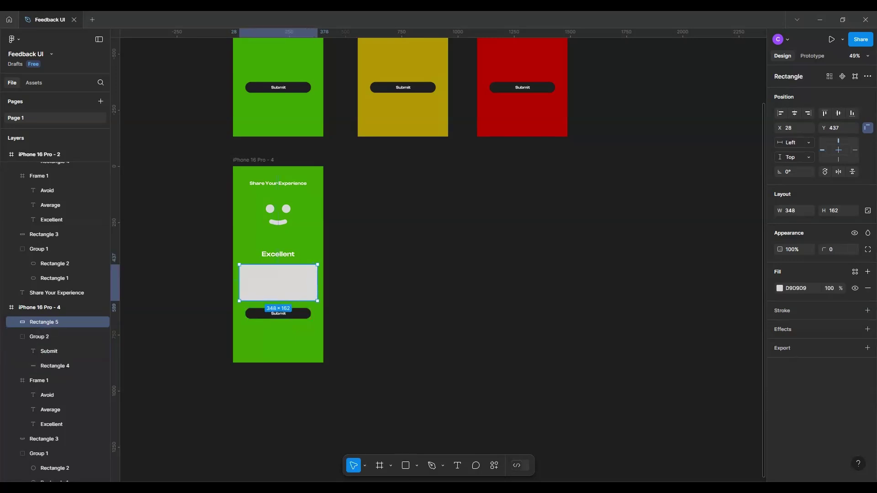
- Size the grey box to 350×180 with corner radius 12
left_click(836, 249)
left_click(835, 211)
type("180")
key("Return")
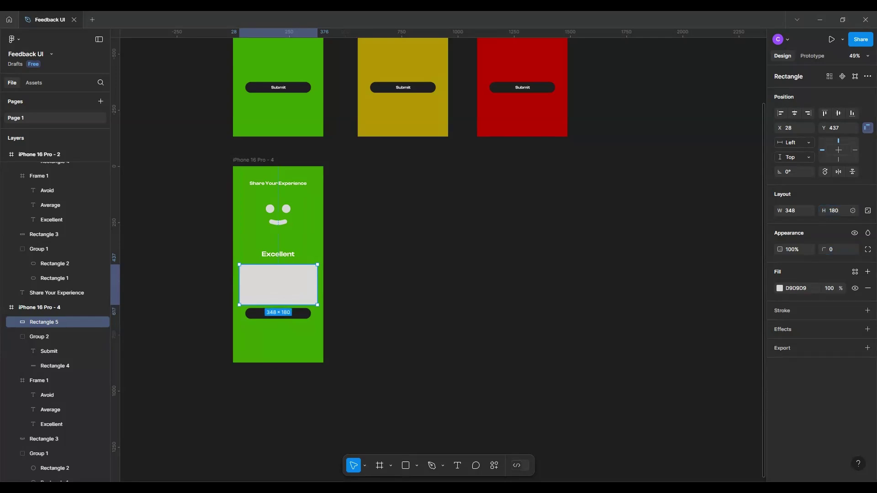
left_click(790, 211)
type("350")
key("Return")
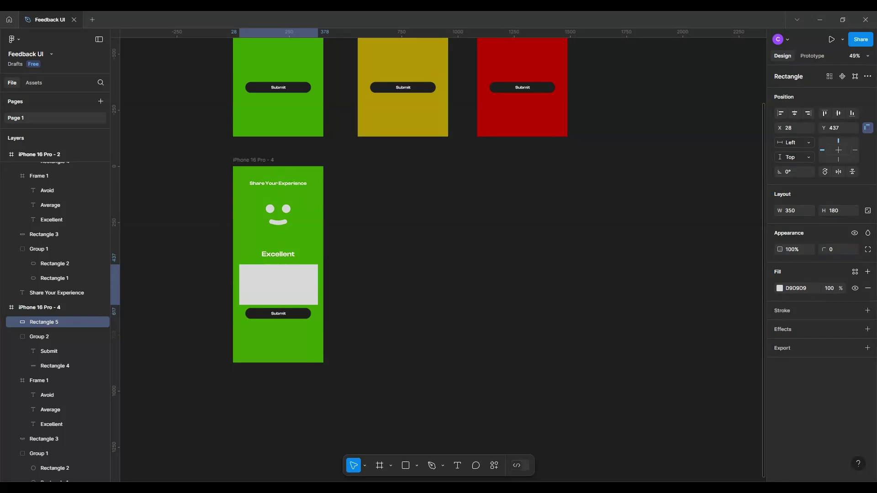
left_click(832, 249)
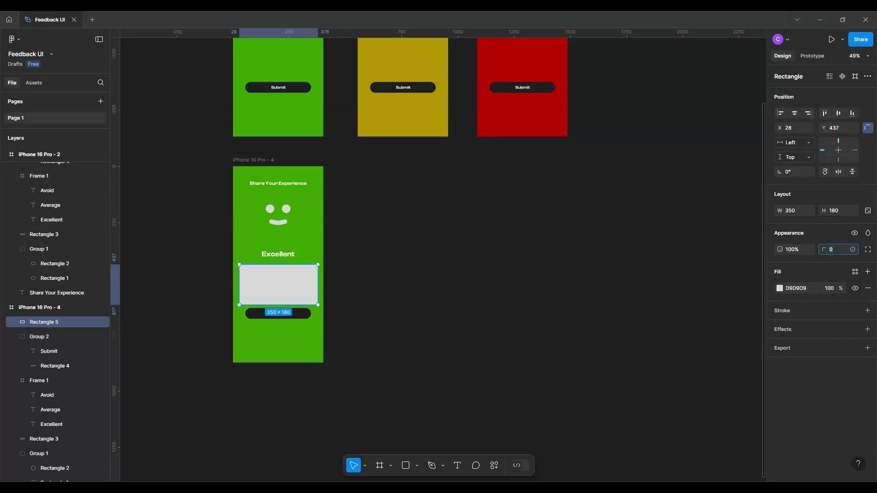
type("12")
key("Return")
key("Escape")
scroll(300, 295, "up", 2)
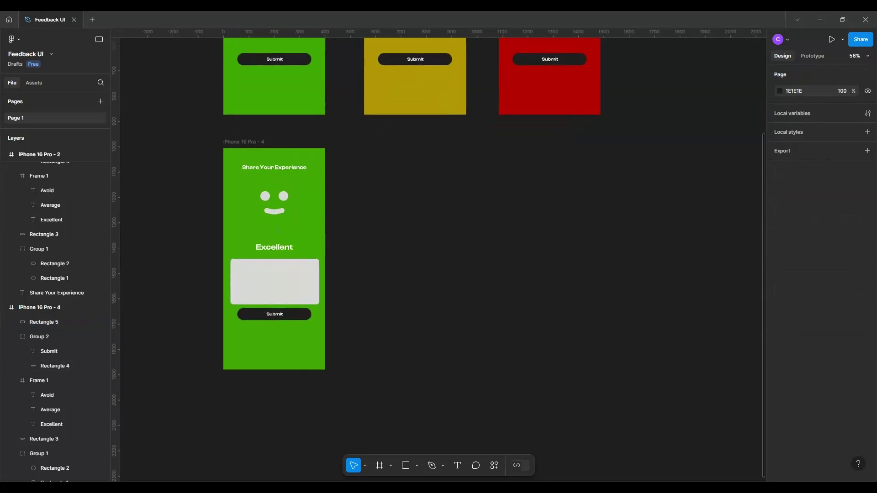
scroll(301, 294, "up", 1)
- Add an 'Add Comments' text label at the grey box's top-left
left_click(458, 465)
scroll(228, 239, "up", 2)
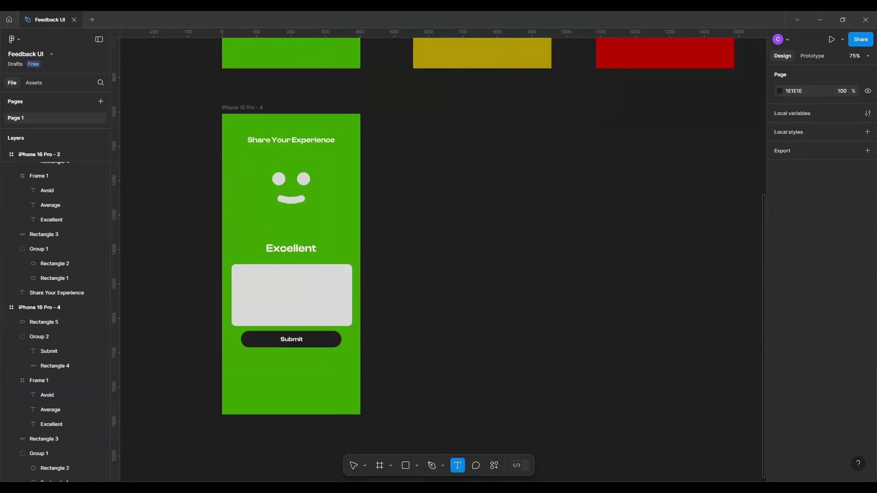
left_click(245, 281)
type("Add")
key("Escape")
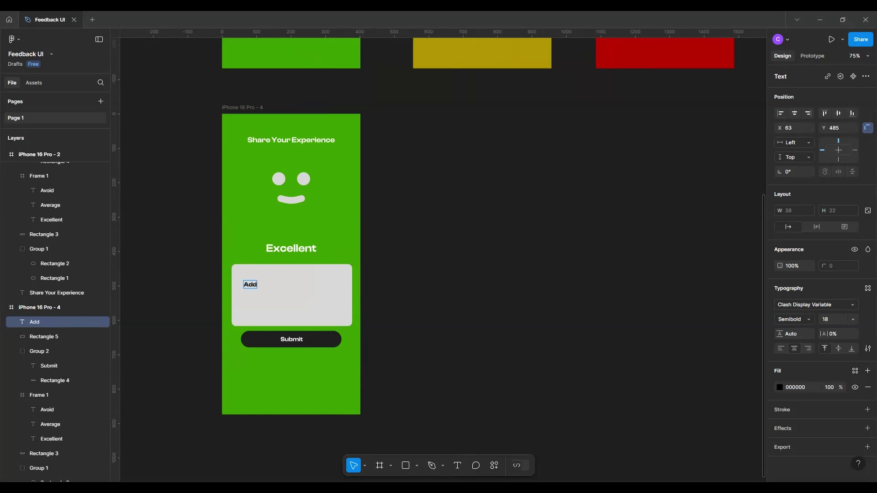
type(" Comments")
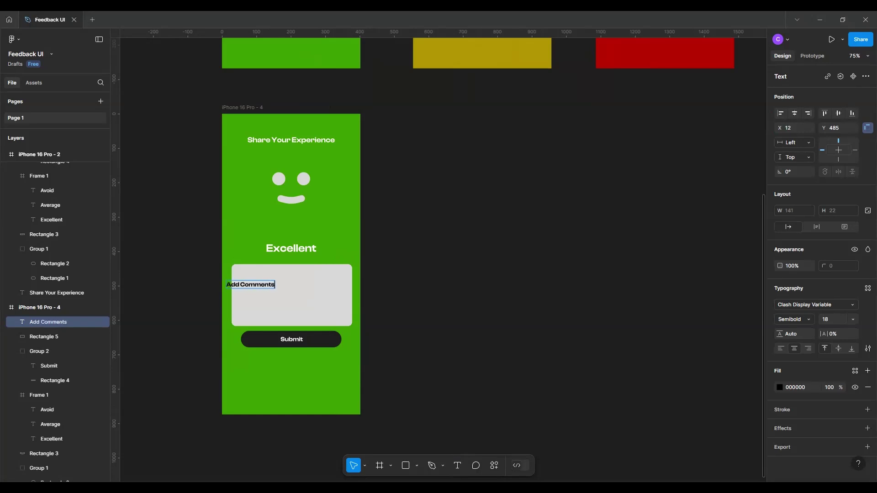
key("Escape")
left_click_drag(250, 285, 261, 274)
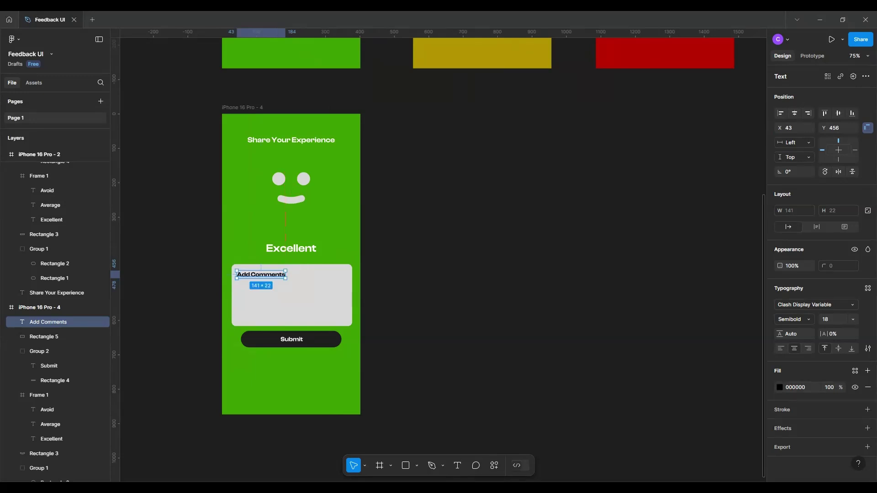
- Make Add Comments regular weight, size 14, with wider letter spacing
left_click(791, 319)
left_click(795, 298)
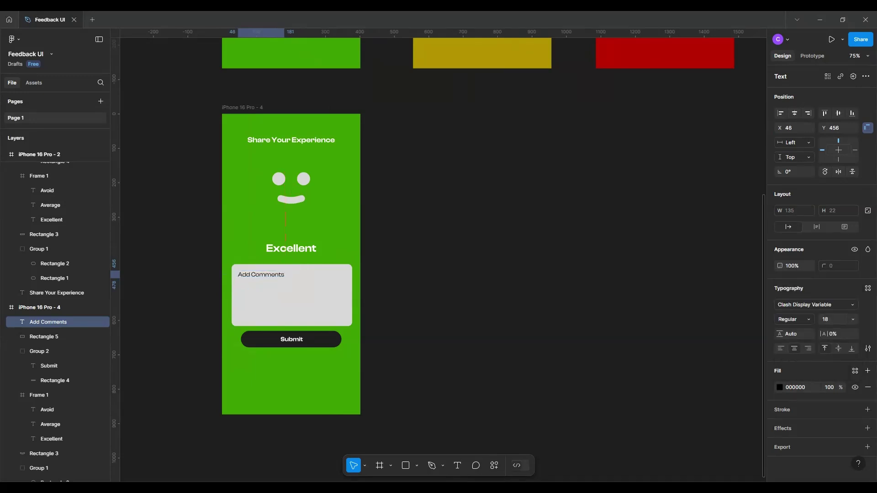
type("14")
key("Return")
left_click_drag(267, 275, 263, 274)
left_click(832, 334)
type("1")
key("Return")
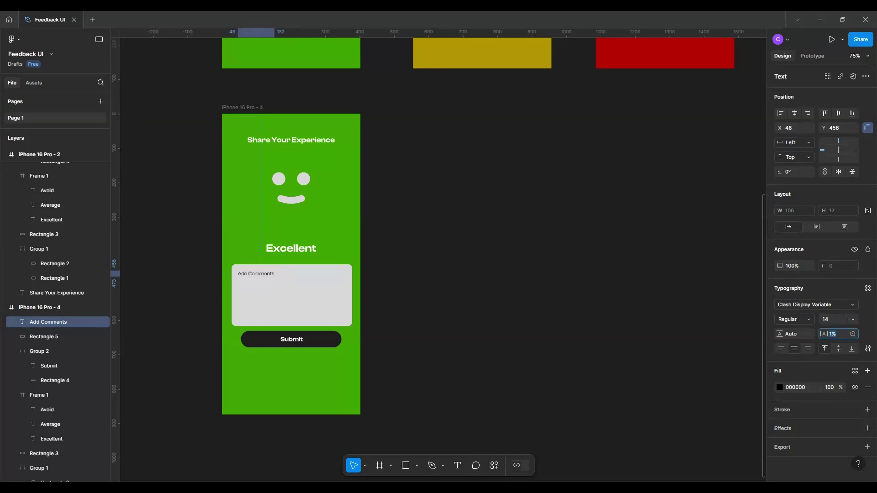
type("3")
key("Return")
left_click(480, 309)
left_click(256, 273)
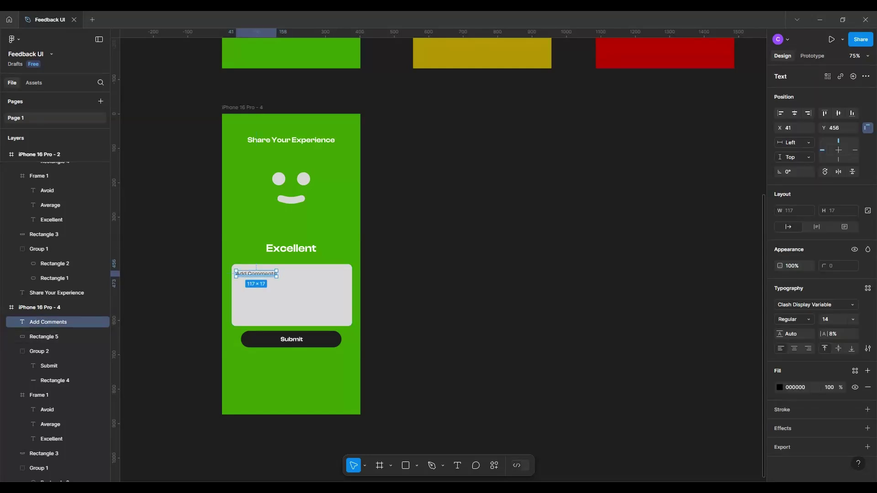
key("Escape")
scroll(438, 261, "up", 1)
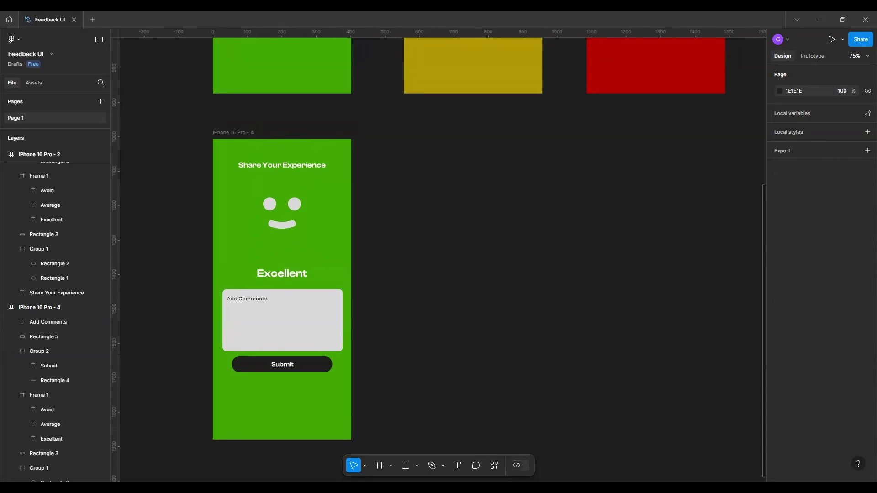
scroll(439, 260, "down", 5)
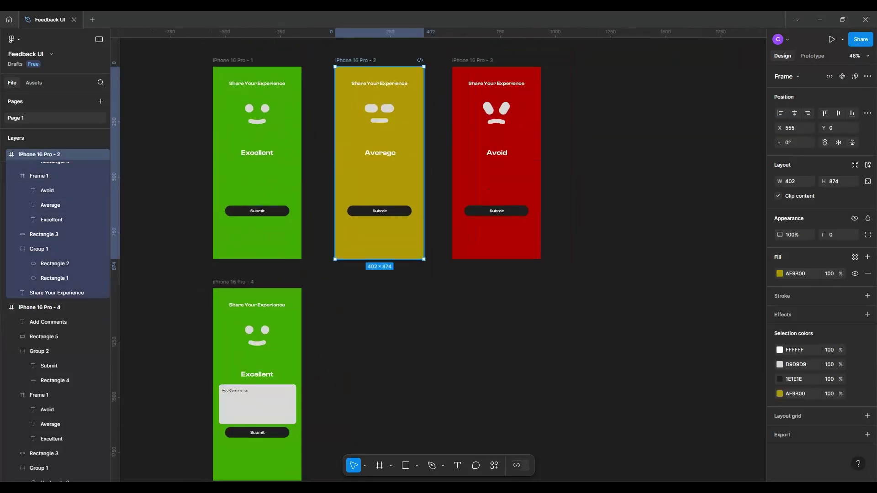
- Alt-drag iPhone 16 Pro - 2 and - 3 downward to make a second row of copies
left_click_drag(379, 165, 380, 386)
left_click(496, 165)
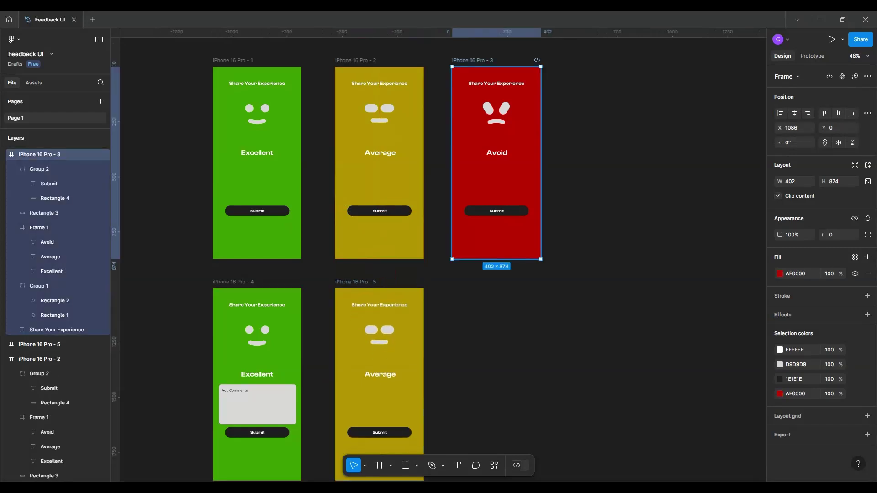
left_click_drag(497, 165, 497, 386)
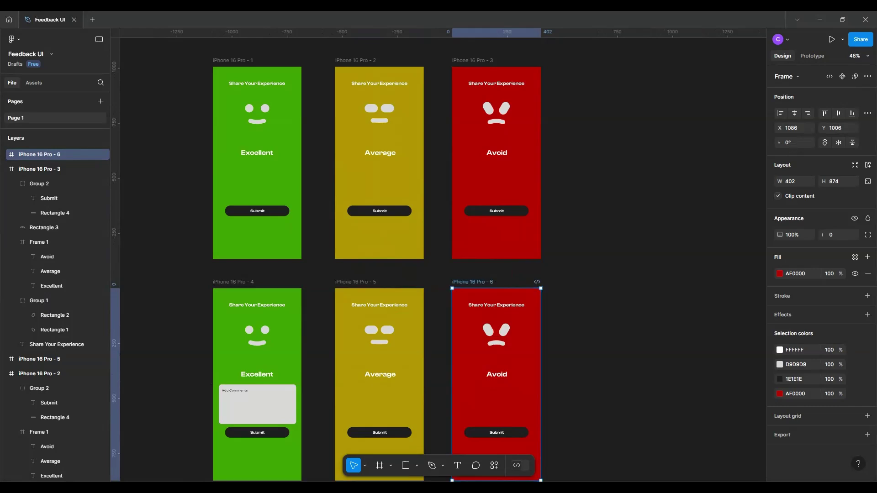
scroll(438, 260, "down", 3)
- Change the green, yellow and red Submit button labels to 'Write Comment'
key("Escape")
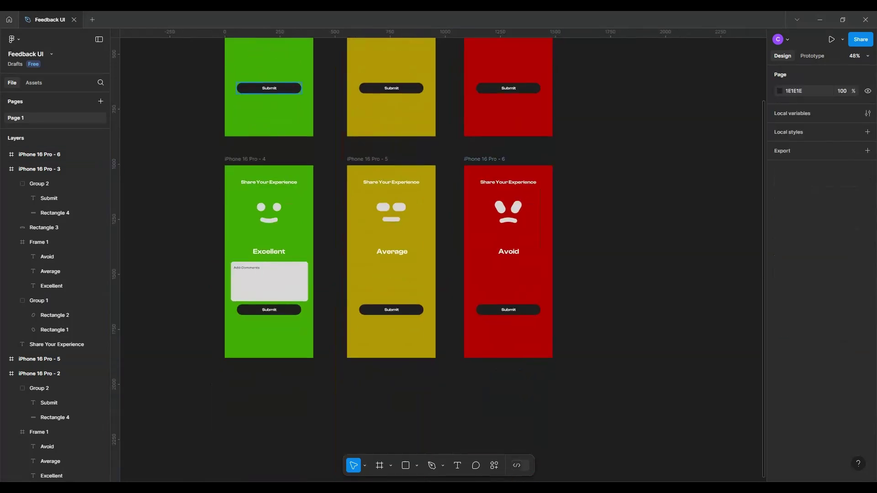
left_click(269, 88)
scroll(269, 87, "up", 3)
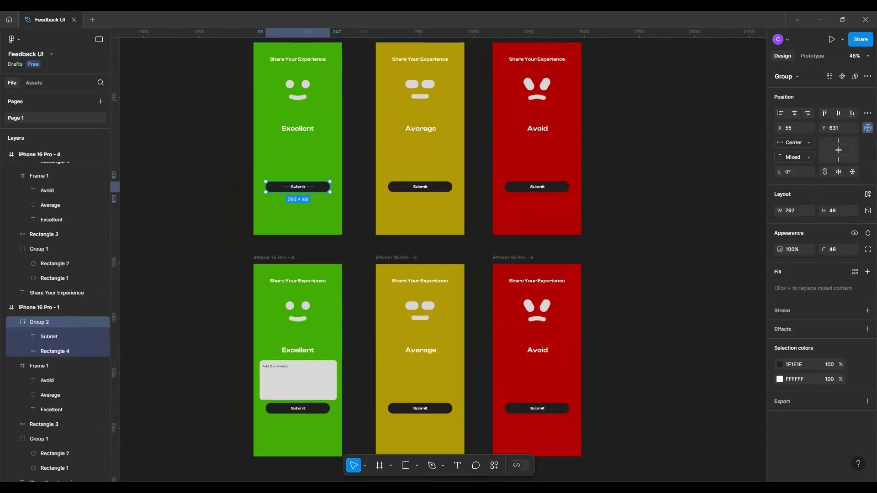
scroll(262, 190, "up", 2)
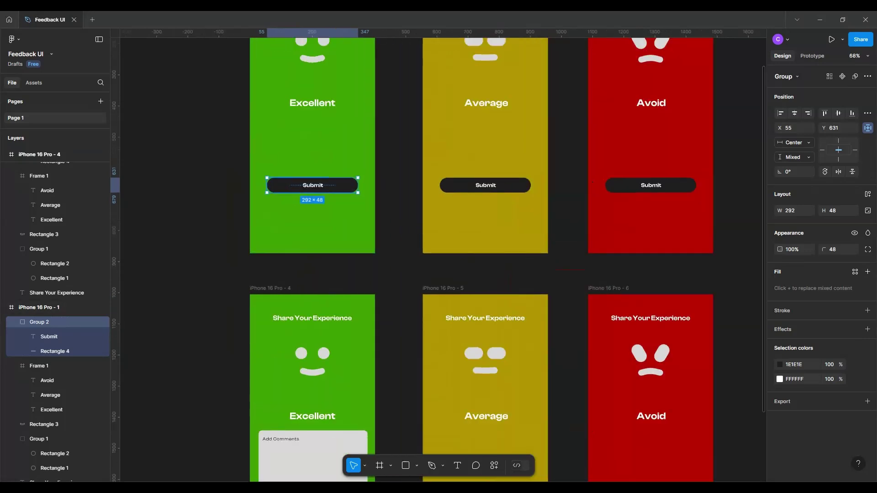
left_click(49, 336)
key("Return")
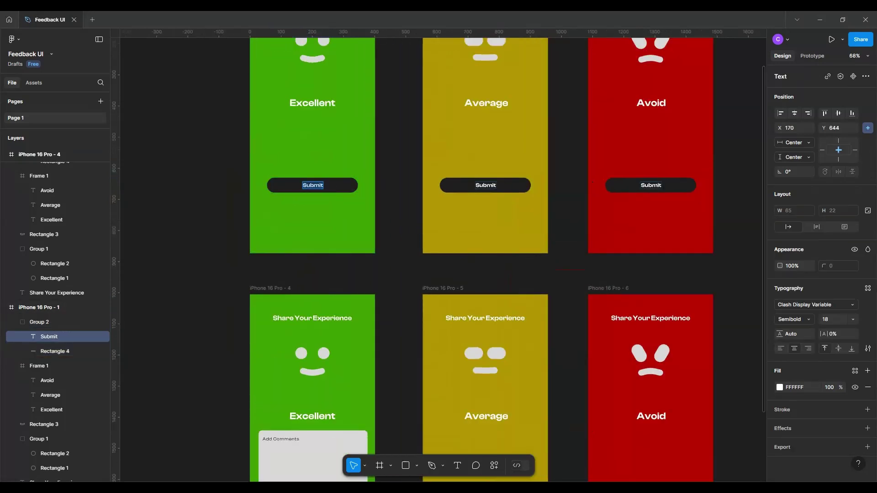
type("W")
type("rite")
type(" Comments")
key("ctrl+a")
key("ctrl+c")
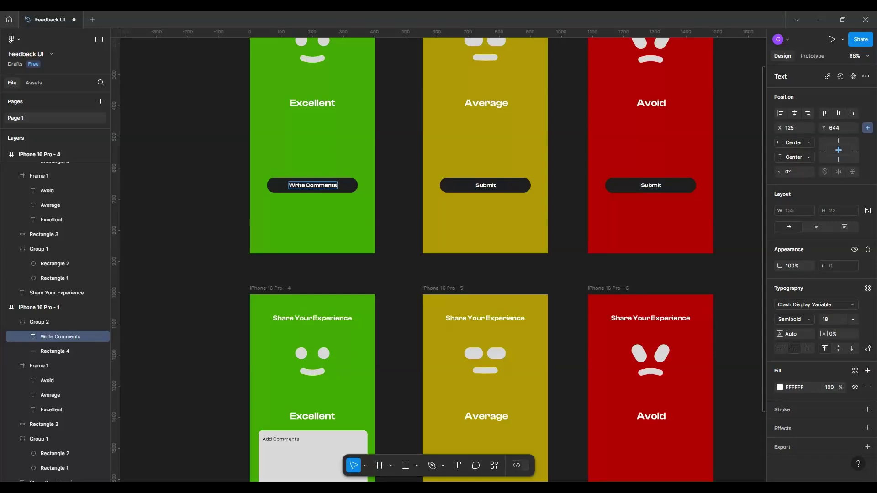
key("BackSpace")
double_click(485, 185)
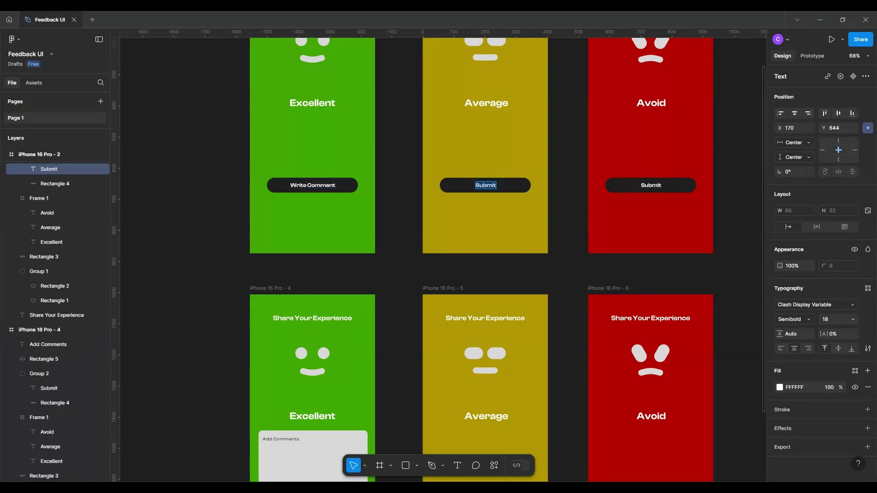
key("ctrl+v")
double_click(651, 185)
key("ctrl+v")
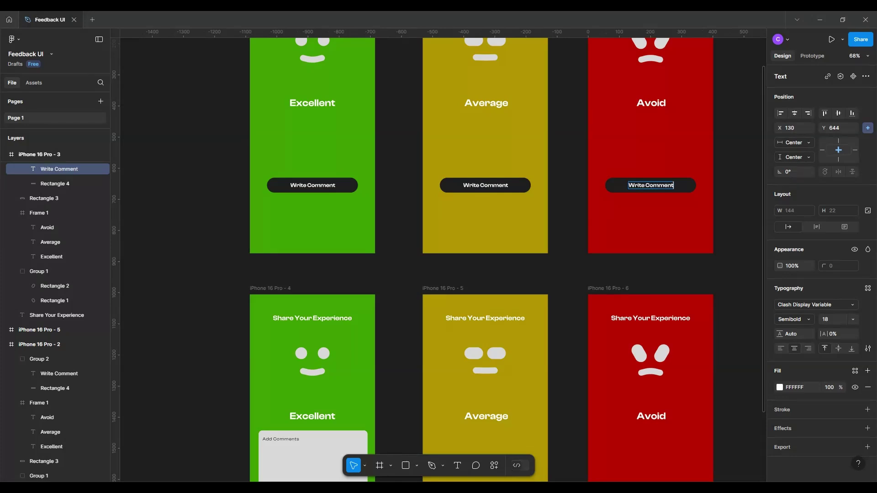
scroll(721, 165, "down", 3)
- Link the green Write Comment button to its comment screen using Smart animate
key("Escape")
scroll(466, 226, "right", 3)
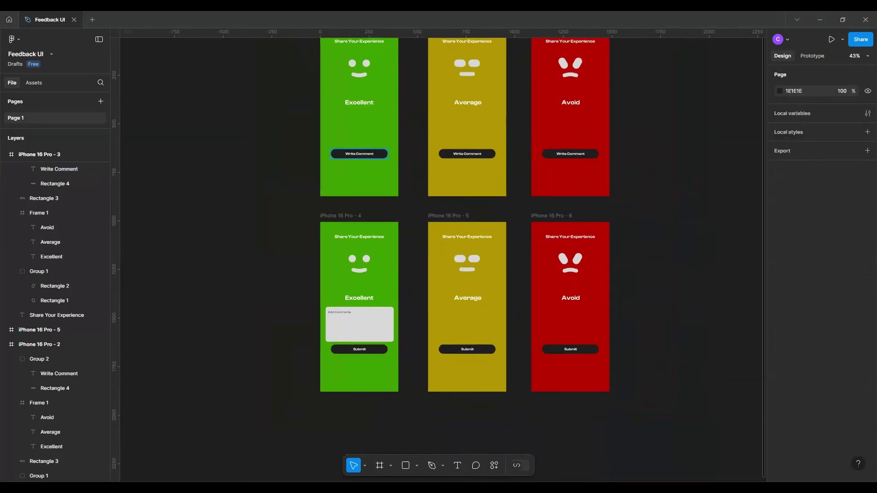
left_click(359, 154)
key("shift+e")
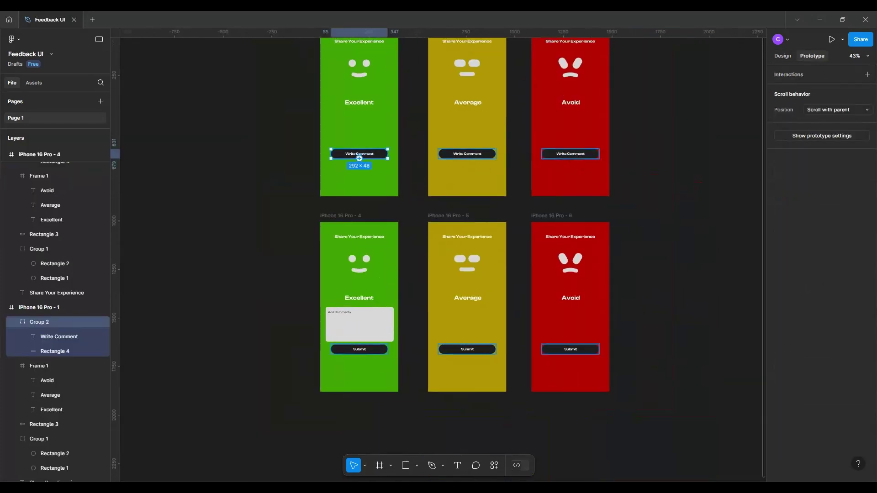
left_click_drag(388, 154, 398, 260)
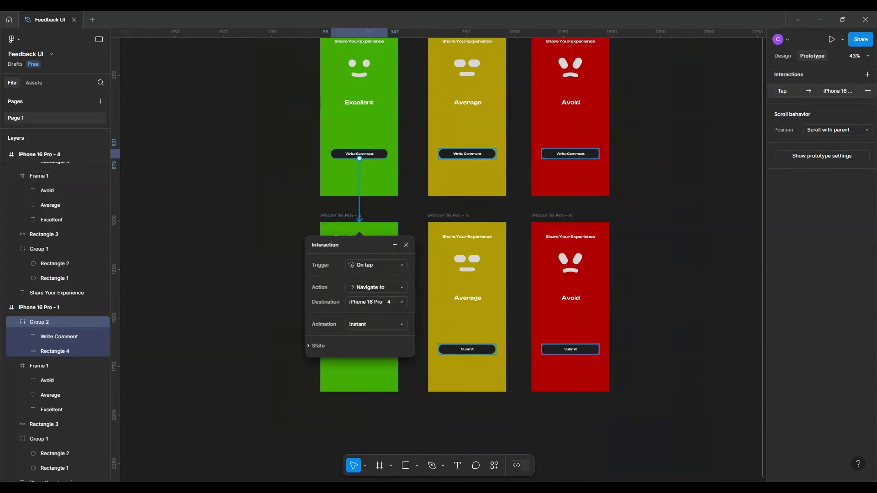
left_click(377, 324)
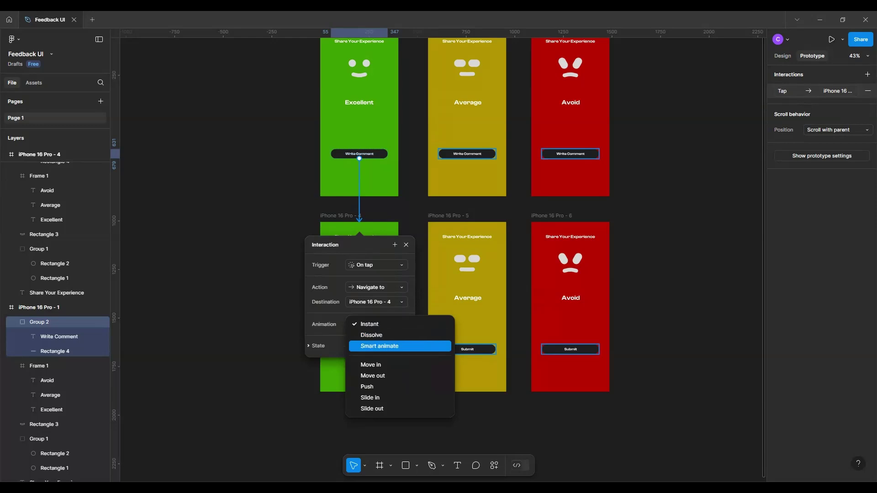
left_click(379, 346)
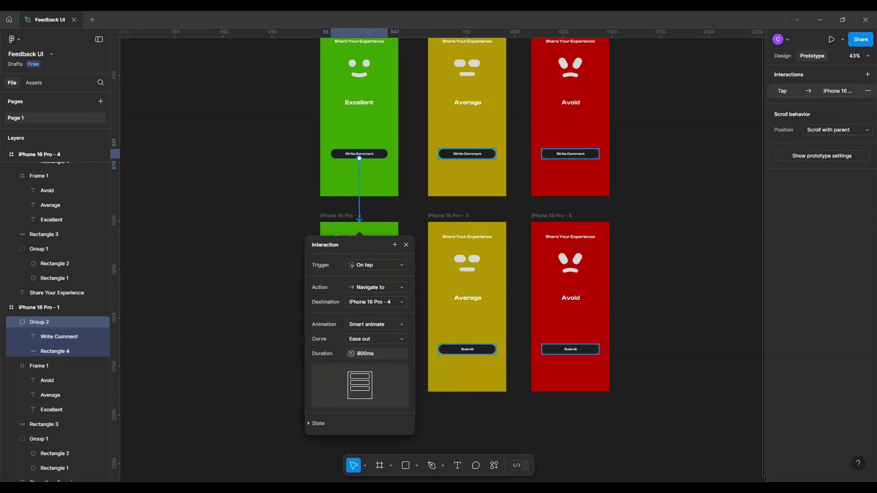
key("Escape")
- Link the yellow and red Write Comment buttons to their comment screens below
left_click(467, 153)
mouse_move(495, 154)
left_mouse_down()
mouse_move(502, 221)
mouse_move(467, 220)
left_mouse_up()
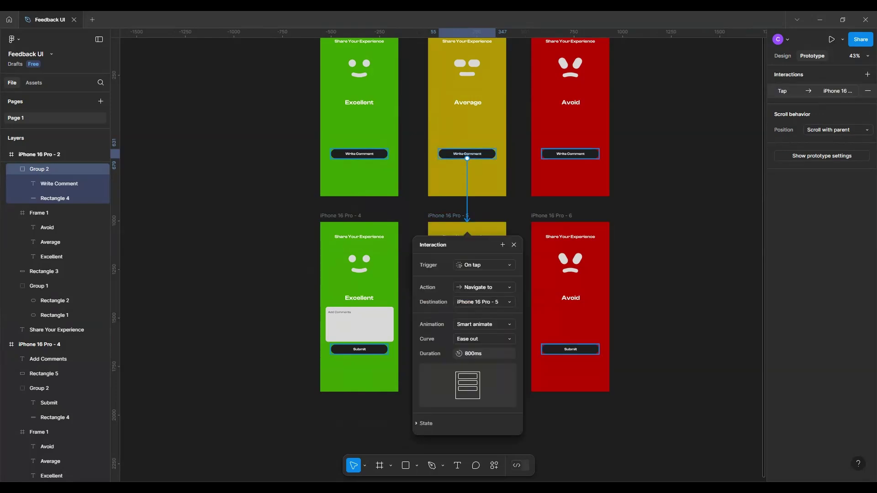
left_click(570, 153)
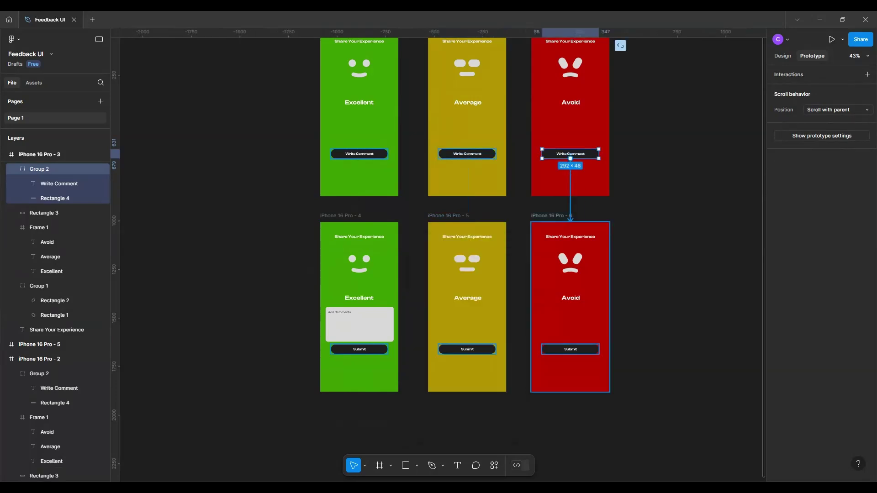
left_click_drag(571, 159, 570, 219)
key("Escape")
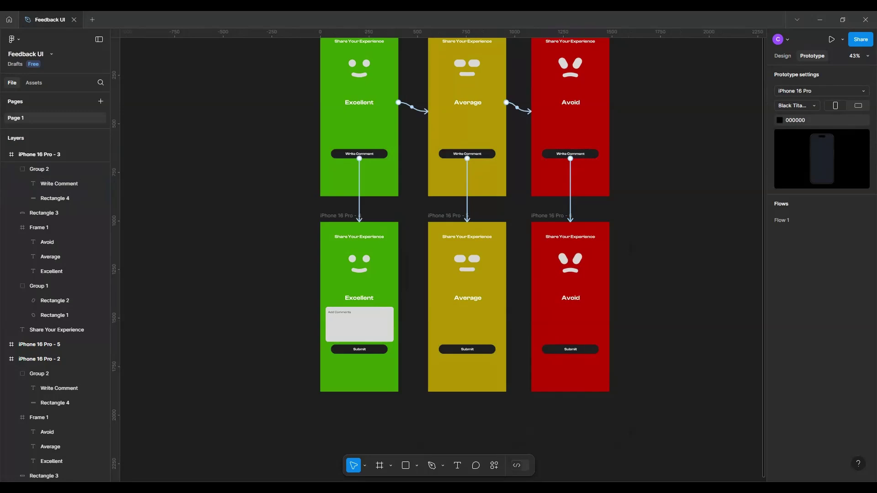
- Group the Add Comments box and paste copies into the yellow and red comment screens
left_click(359, 324)
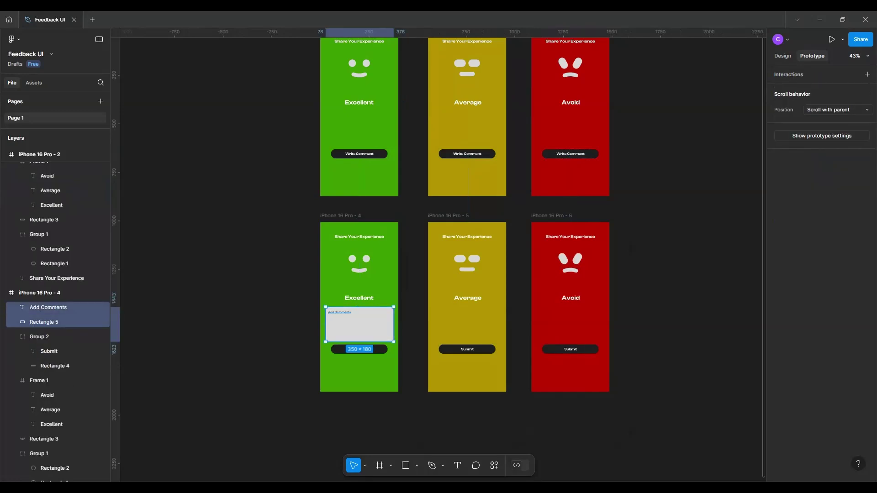
key("ctrl+g")
key("ctrl+c")
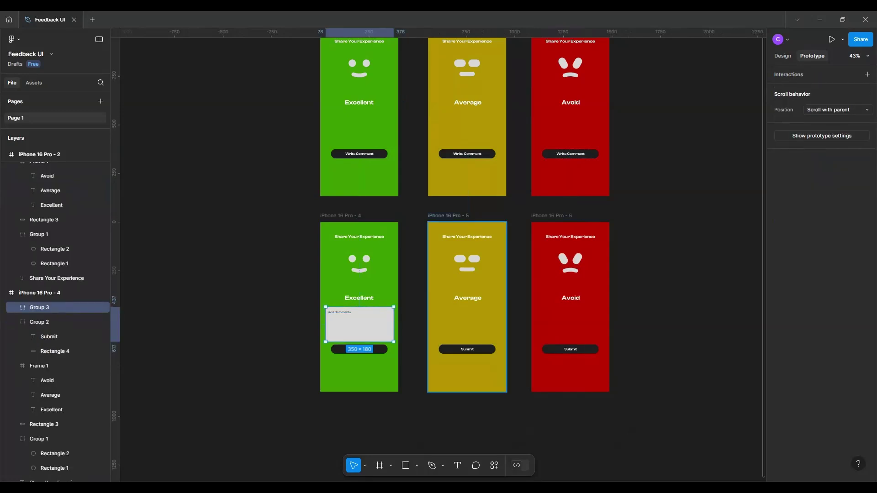
left_click(438, 215)
key("ctrl+v")
left_click(541, 216)
key("ctrl+v")
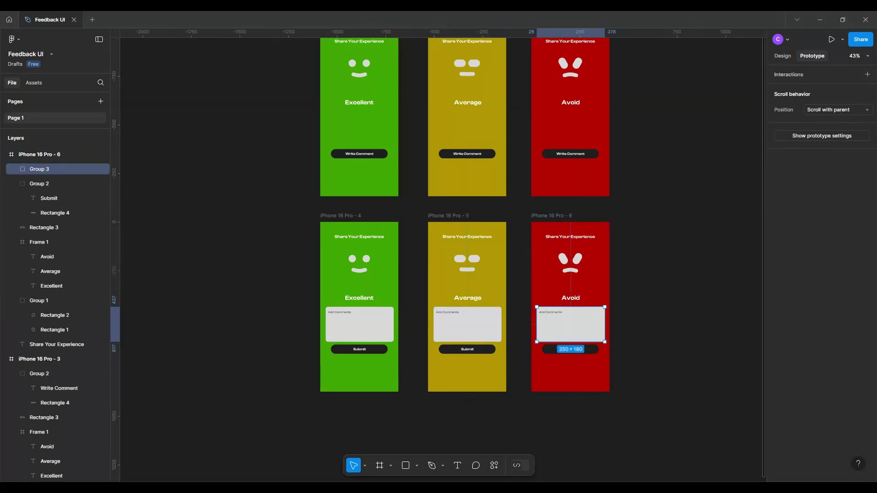
key("Escape")
scroll(439, 246, "up", 2)
scroll(439, 247, "right", 2)
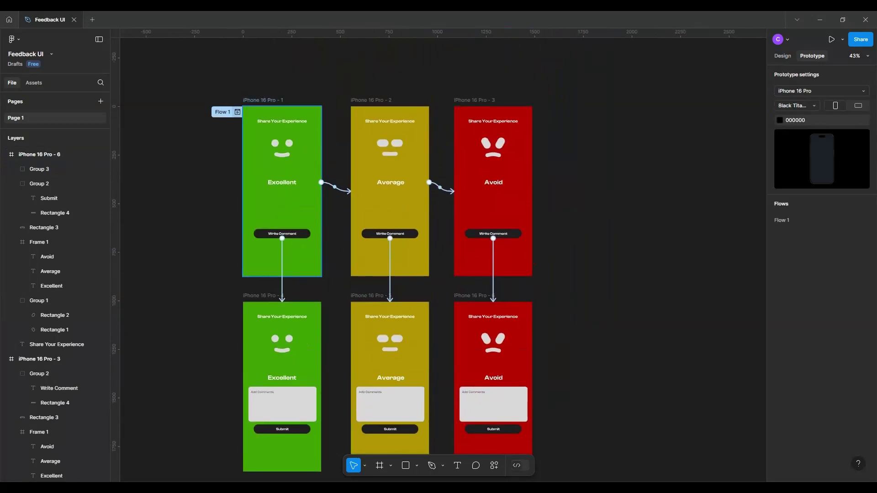
- Preview the flow through the Avoid comment screen, then select the Excellent Write Comment link
left_click(237, 111)
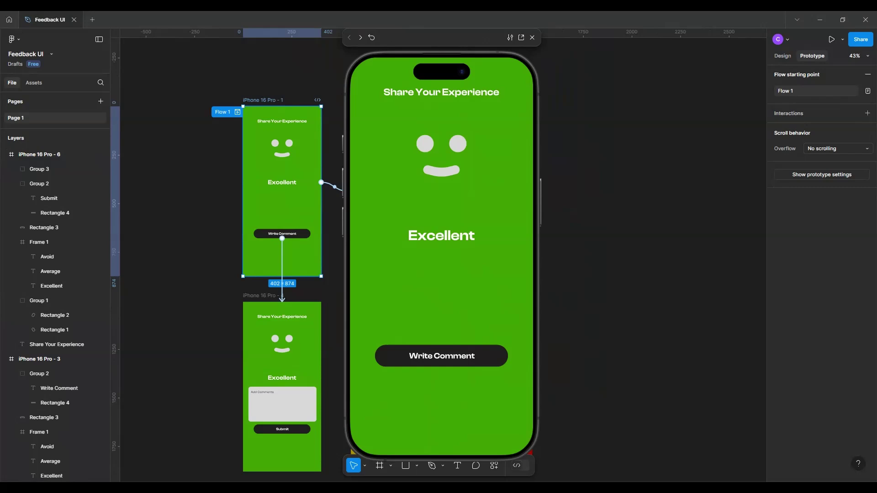
left_click(441, 355)
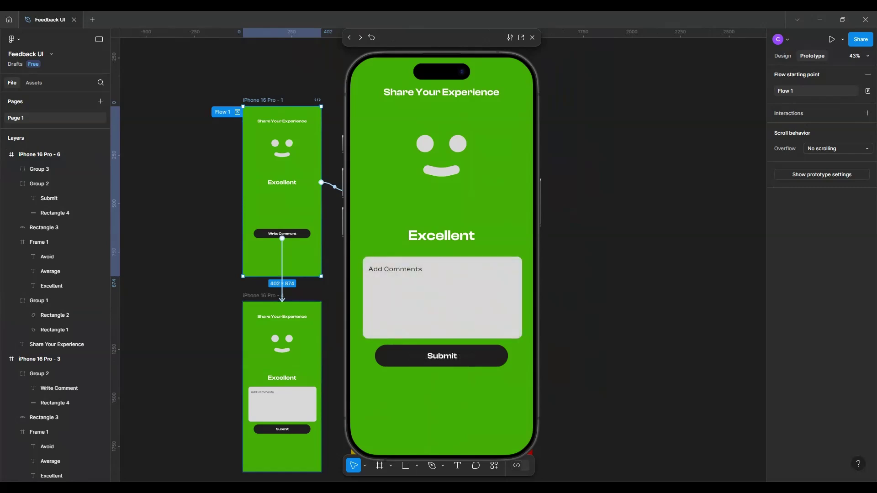
left_click(442, 235)
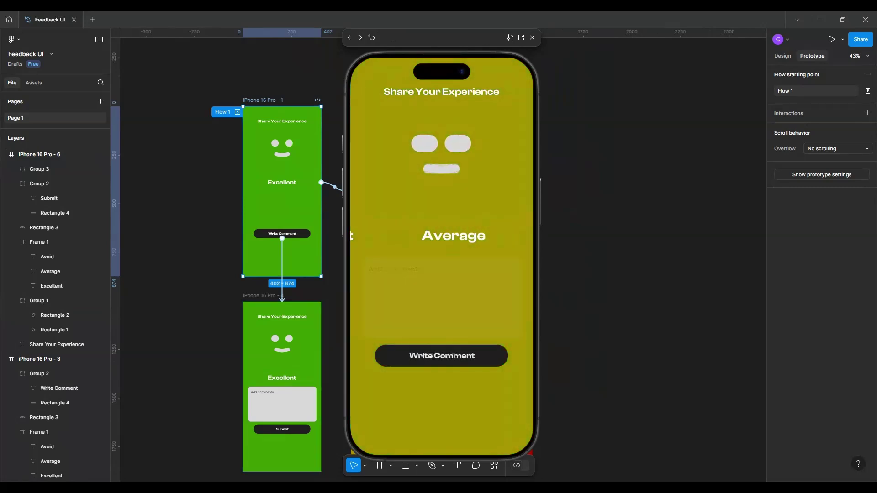
left_click(441, 355)
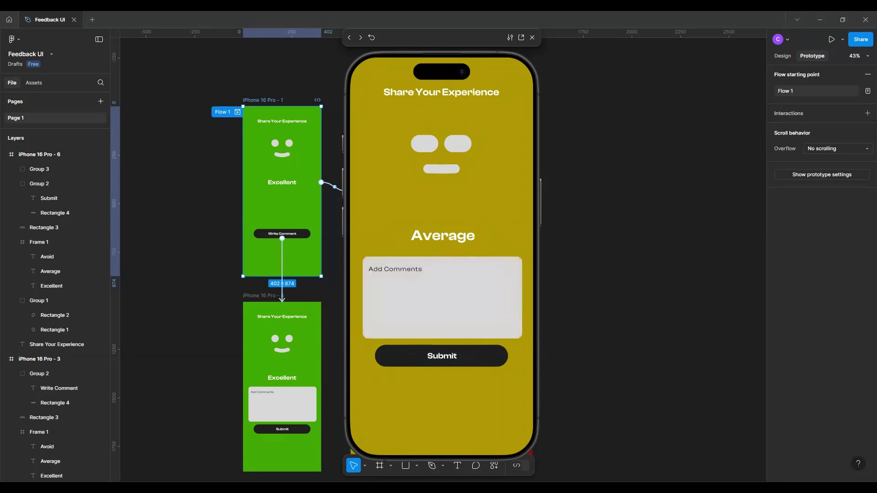
left_click(442, 235)
left_click(442, 356)
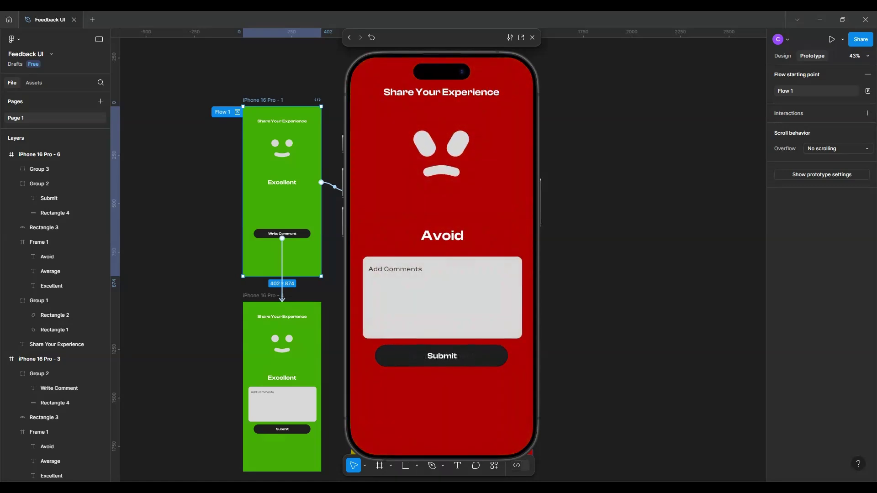
key("Escape")
left_click(282, 268)
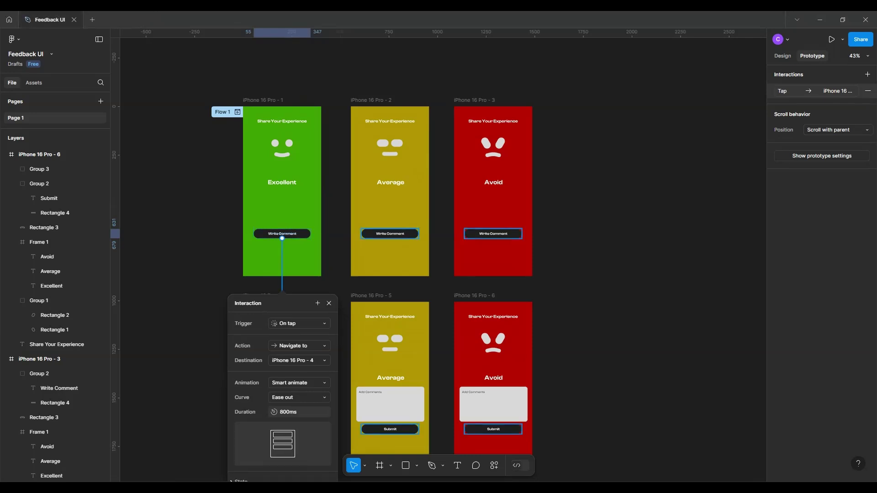
- Set the Excellent and Average Write Comment links' animation to Instant
left_click(299, 383)
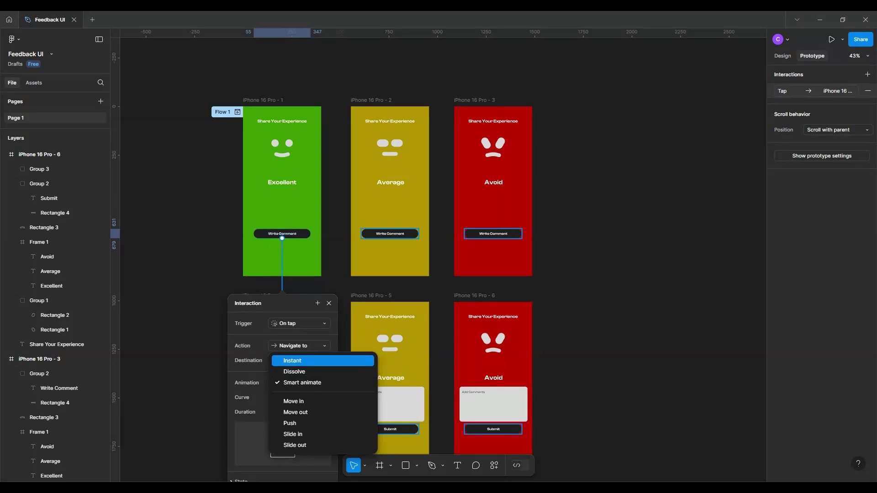
left_click(295, 361)
left_click(390, 234)
left_click(794, 91)
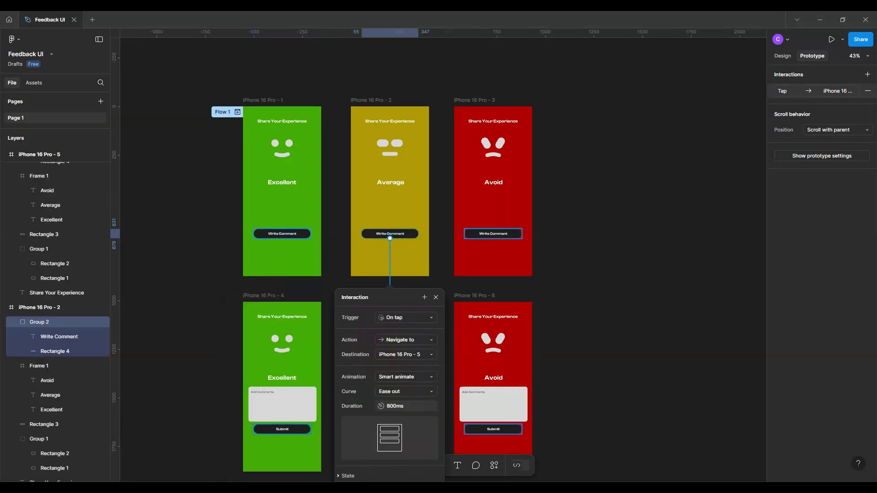
left_click(406, 317)
left_click(406, 376)
left_click(397, 352)
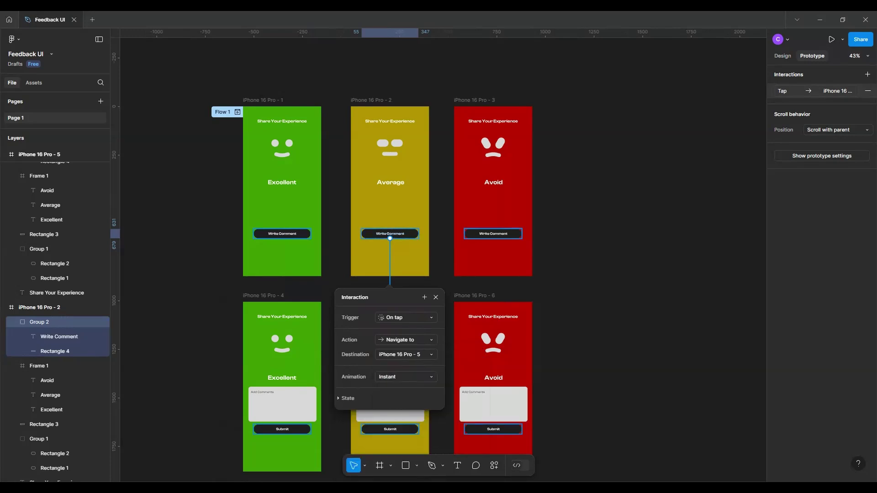
- Set the Avoid Write Comment link's animation to Instant and deselect
left_click(493, 234)
left_click(795, 91)
left_click(507, 321)
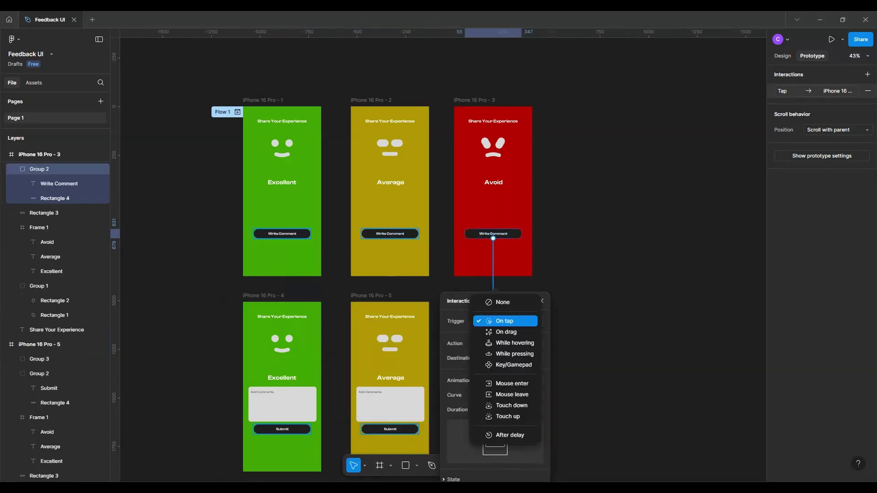
key("Escape")
left_click(510, 380)
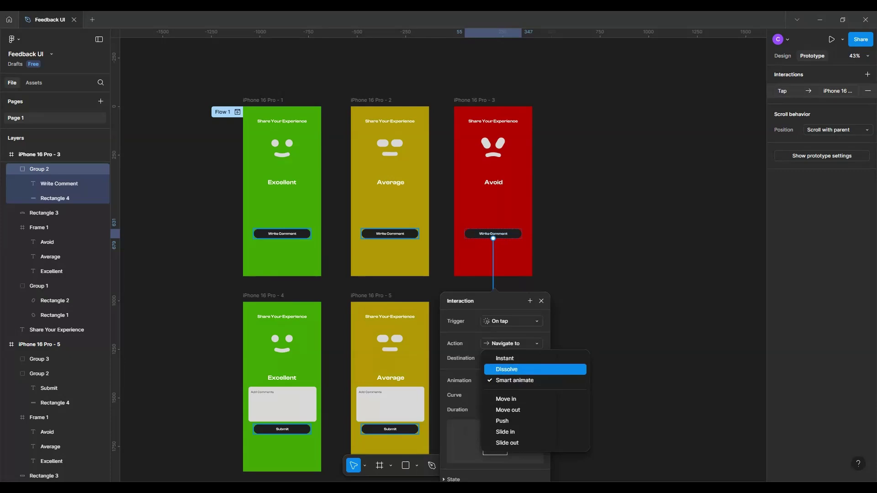
left_click(507, 357)
key("Escape")
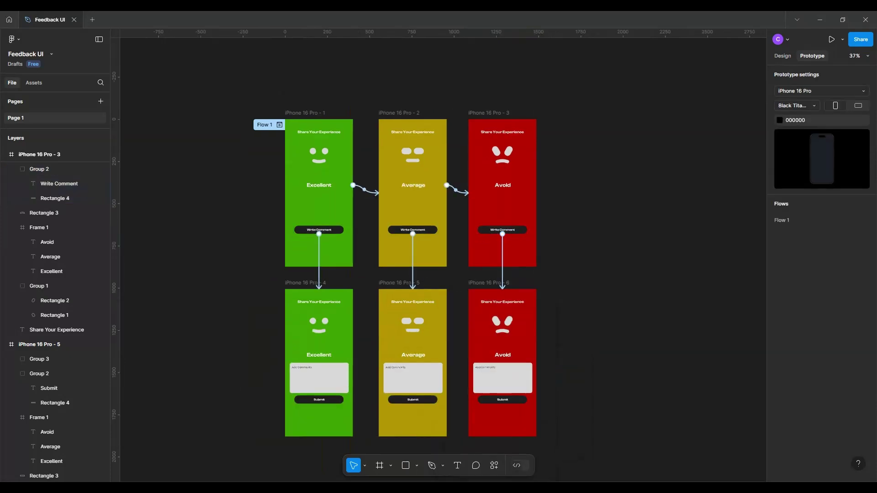
scroll(330, 274, "down", 3)
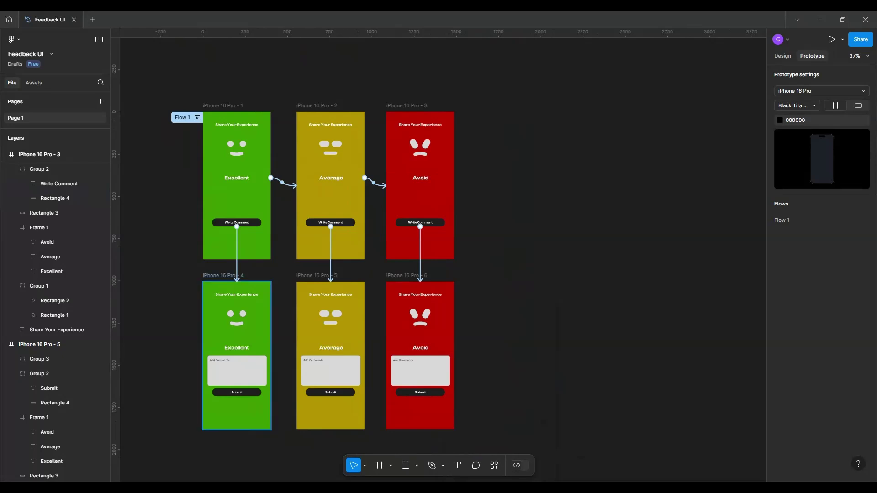
left_click(197, 117)
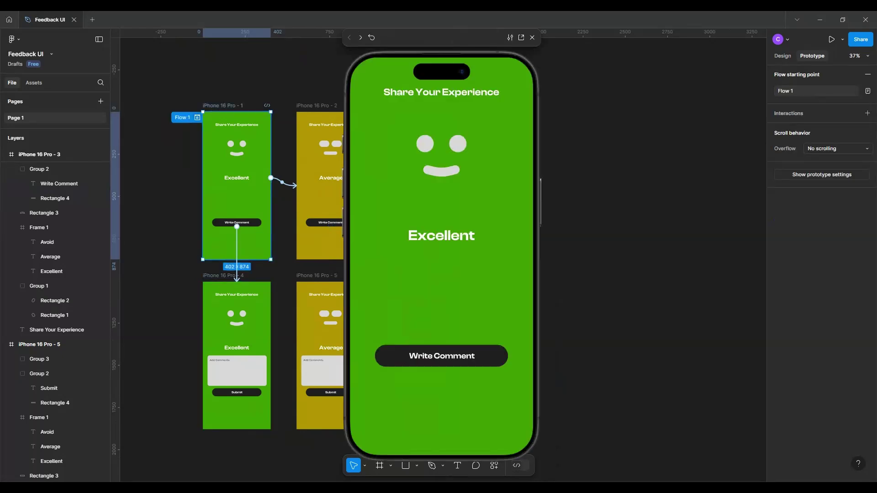
left_click(442, 356)
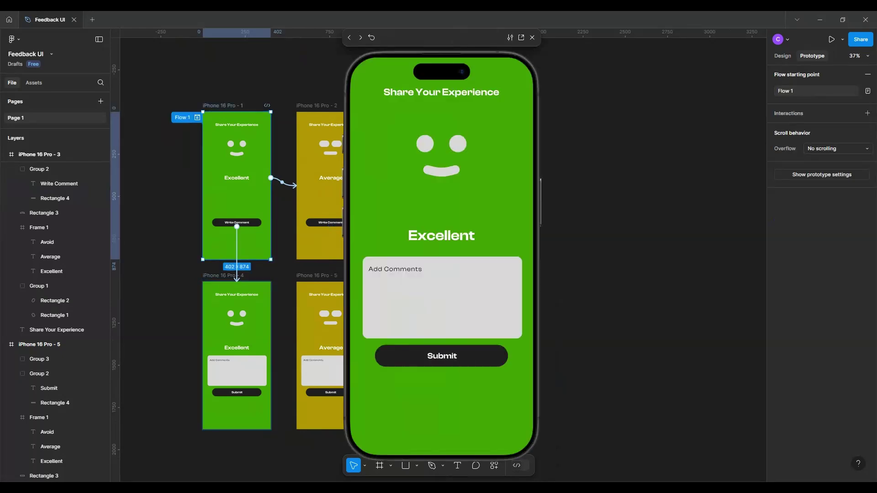
left_click(532, 37)
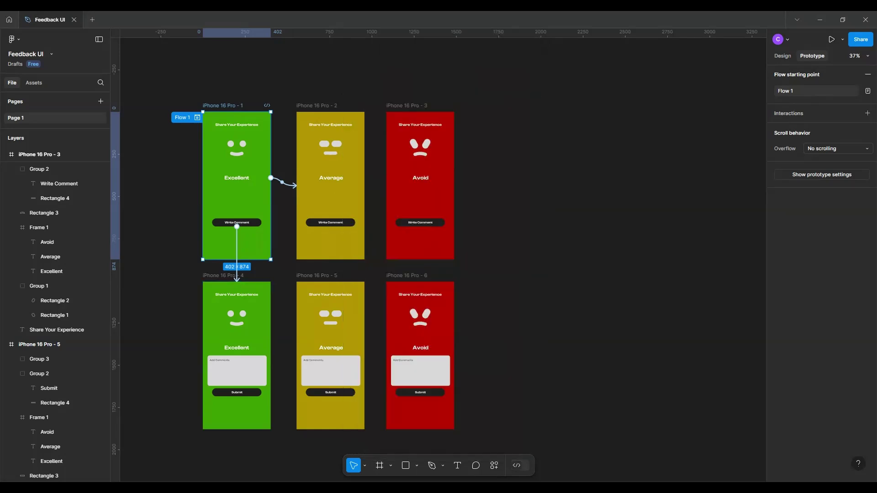
key("Escape")
scroll(438, 260, "down", 3)
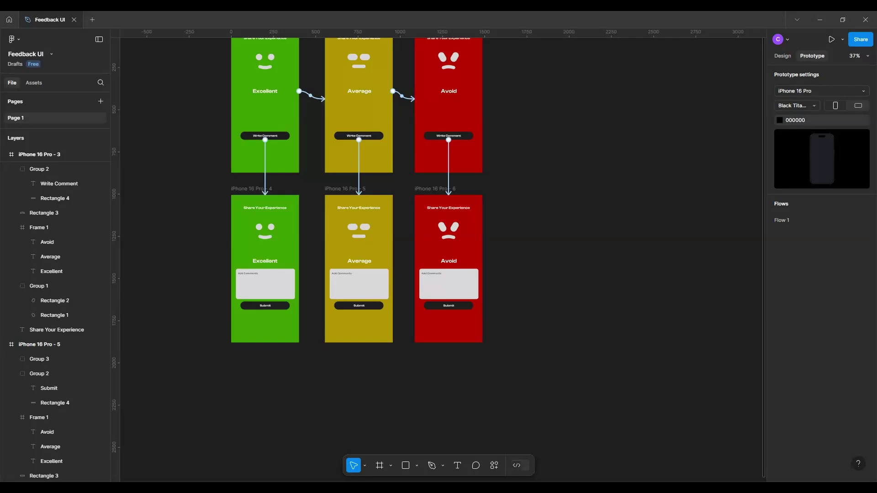
- Delete the emoji faces from all three comment screens, nudge the rest up, and open Assets
left_click_drag(221, 221, 500, 254)
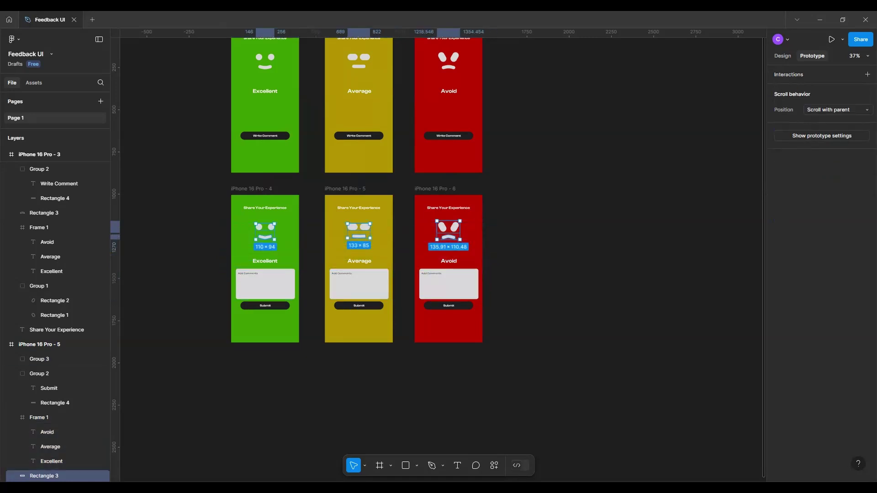
key("Delete")
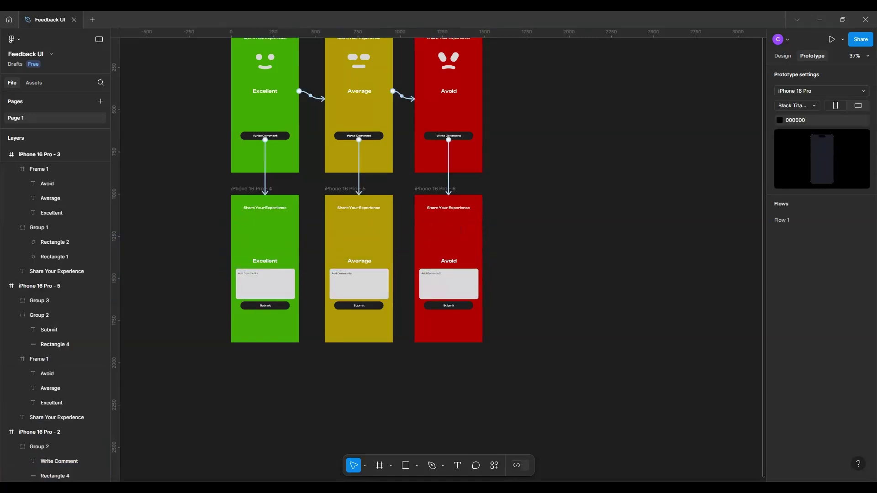
left_click_drag(525, 314, 228, 249)
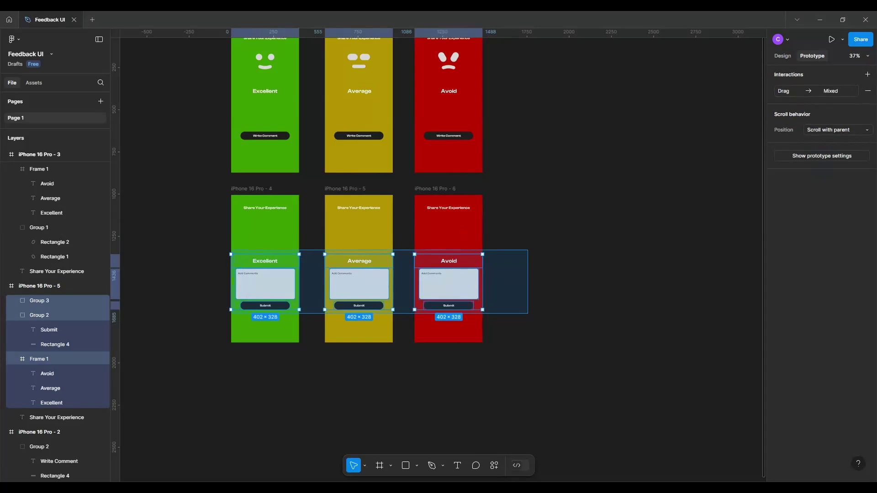
key("shift+Up")
key("shift+Up")
key("shift+Up")
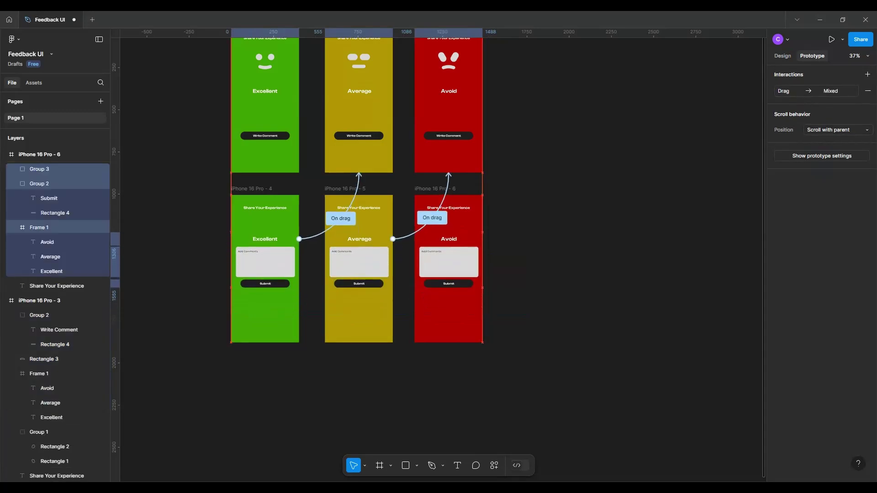
key("shift+Up")
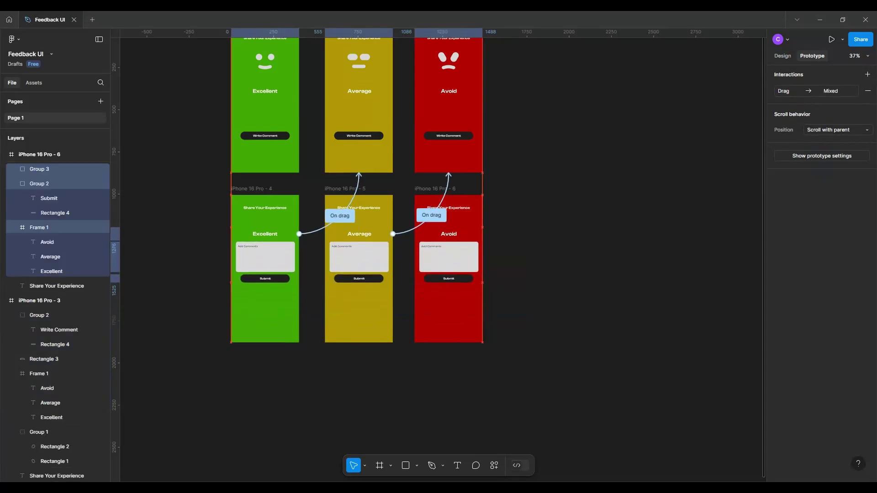
key("shift+Up")
key("shift+Up")
key("Escape")
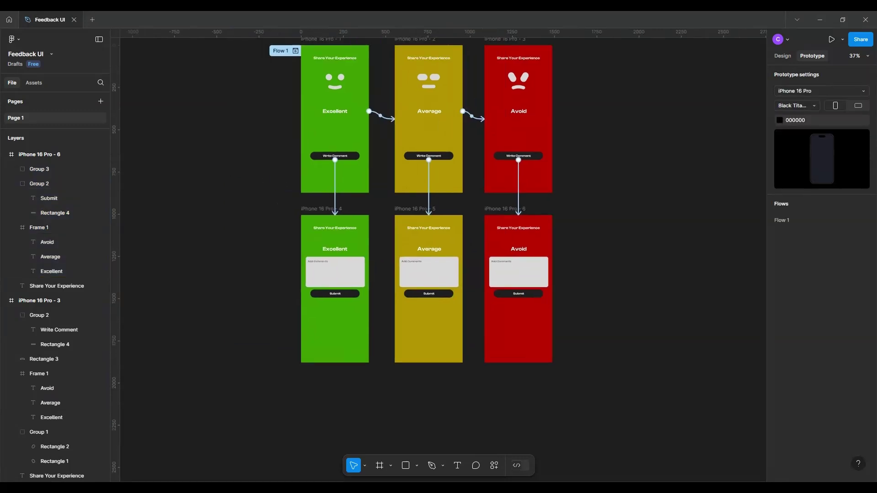
scroll(184, 306, "up", 3)
scroll(184, 307, "up", 2)
key("alt+2")
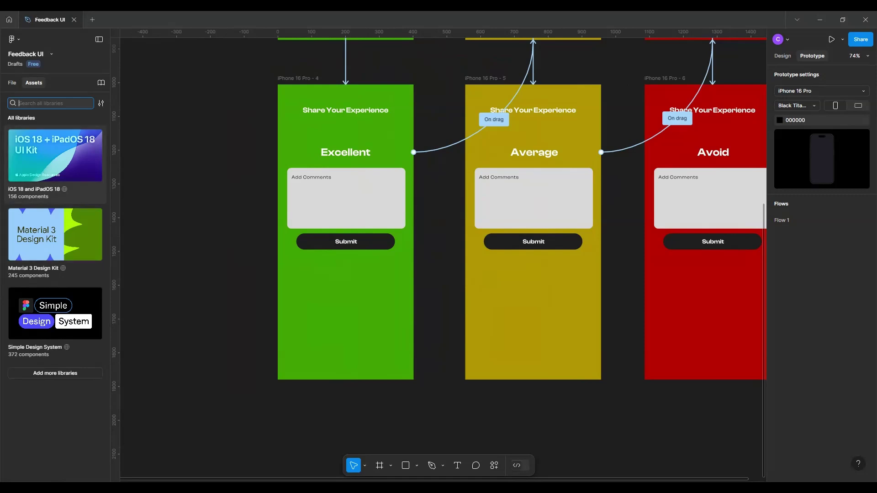
- Place an iOS 18 keyboard on the Excellent comment screen, just below Submit
left_click(55, 158)
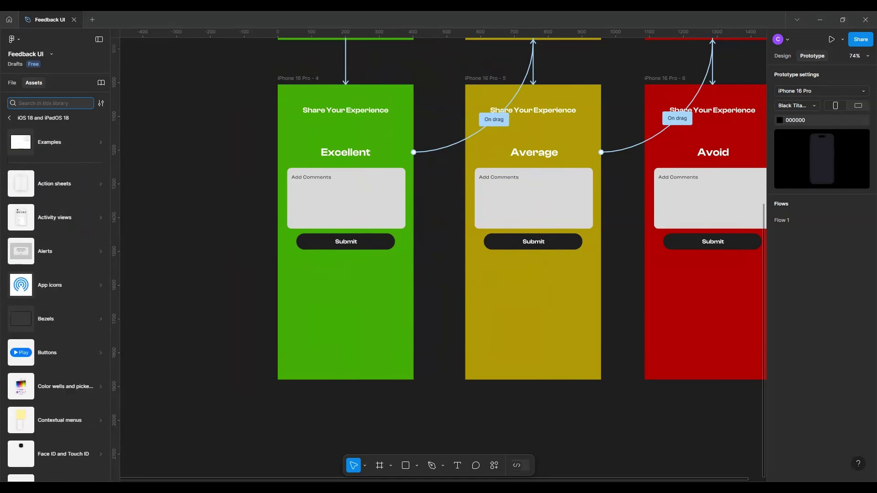
type("keyboa")
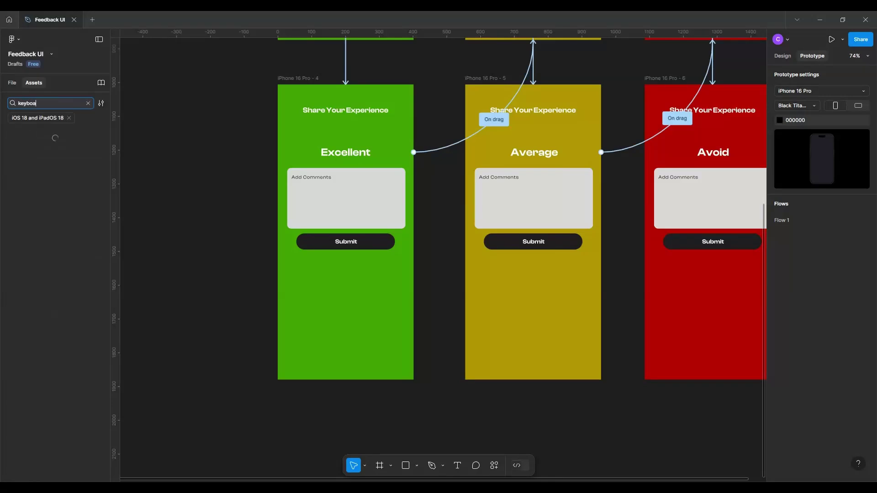
type("rd")
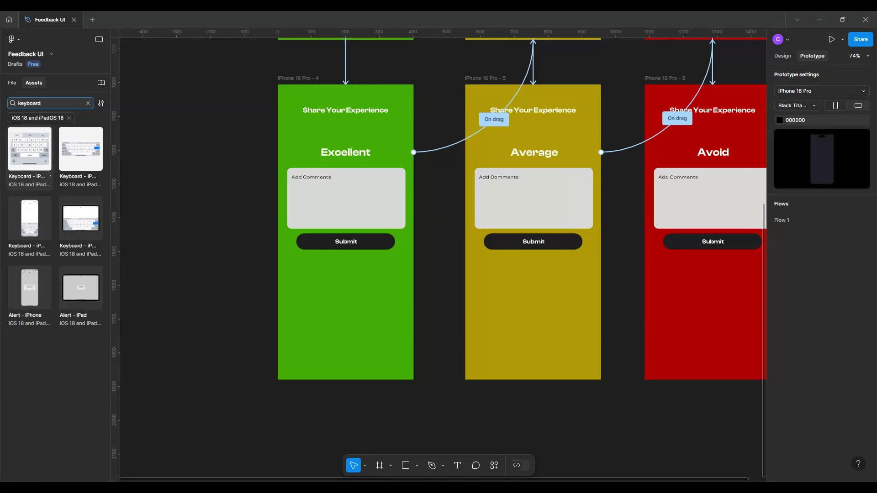
mouse_move(30, 149)
left_mouse_down()
mouse_move(329, 274)
mouse_move(348, 285)
mouse_move(346, 297)
left_mouse_up()
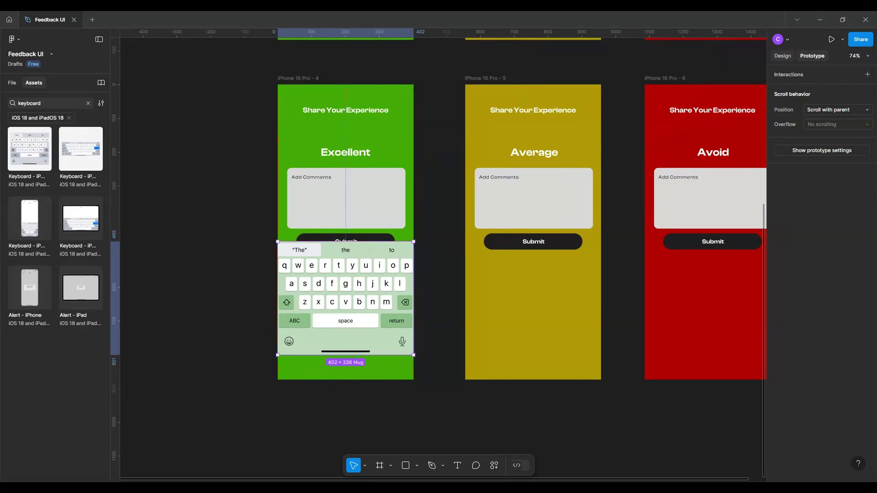
key("alt+8")
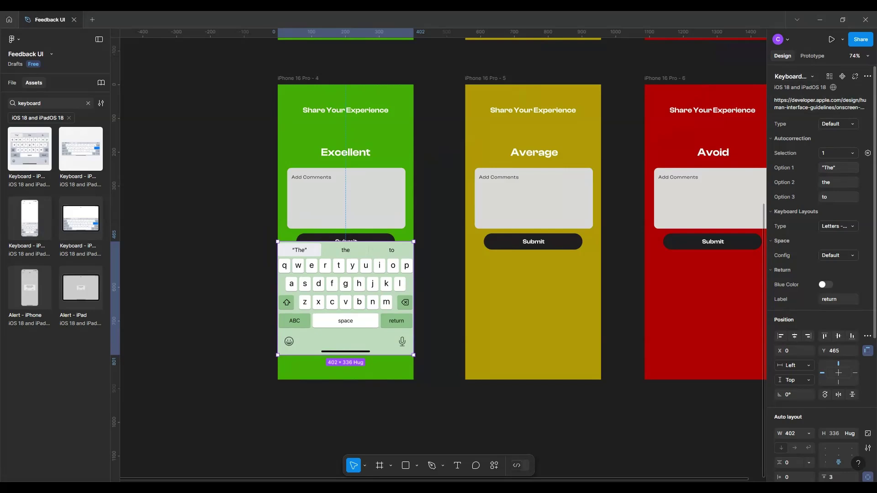
scroll(822, 205, "down", 2)
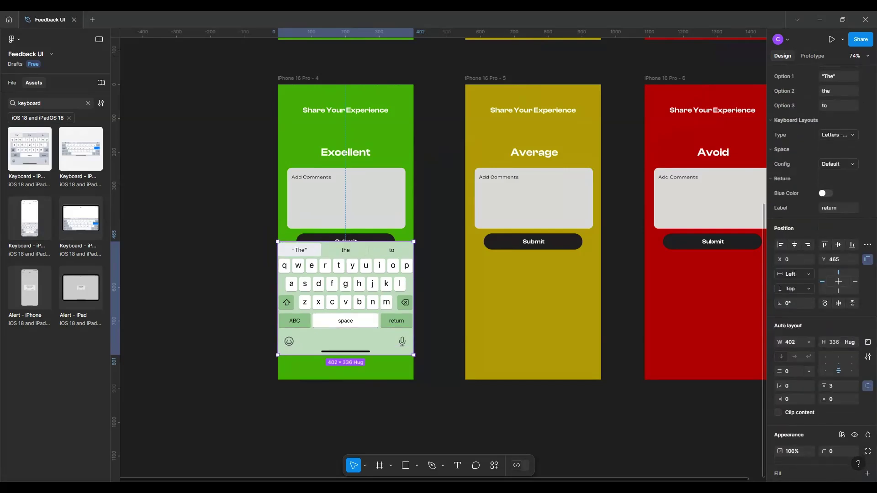
key("Escape")
left_click(346, 242)
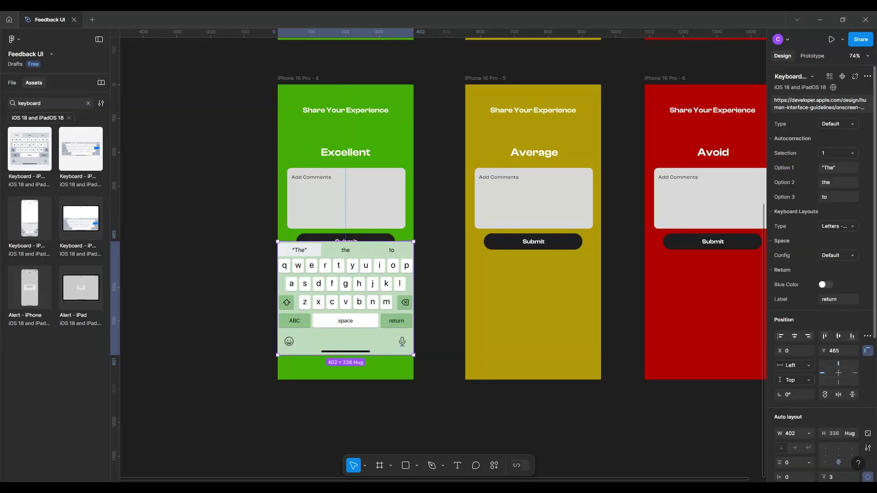
left_click_drag(345, 241, 345, 259)
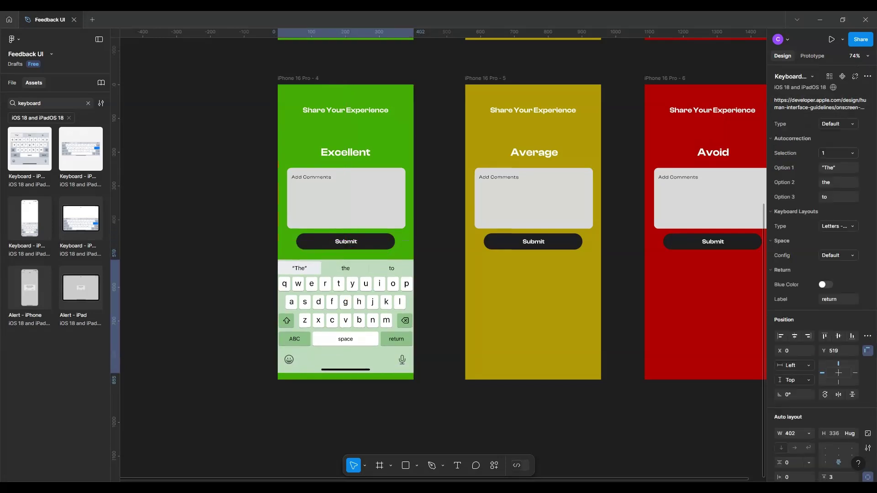
scroll(428, 216, "down", 3)
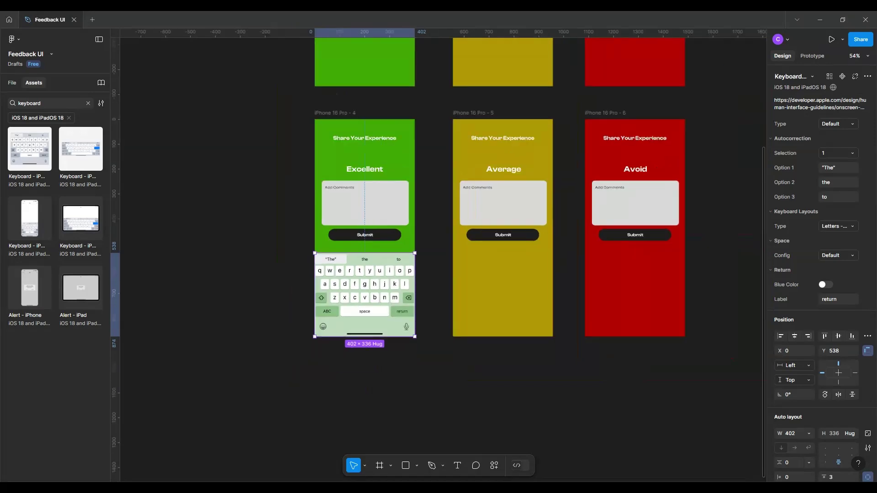
- Paste the keyboard into the yellow and red comment screens
key("ctrl+v")
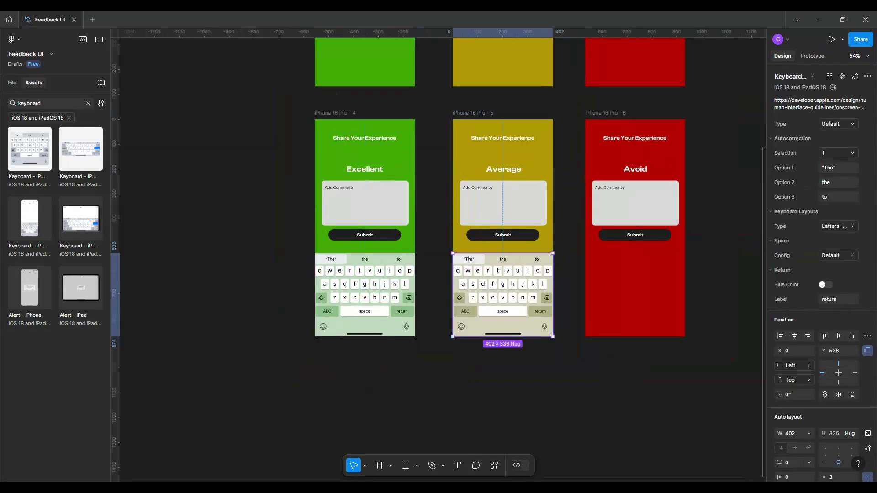
left_click(604, 113)
key("ctrl+v")
- Preview from iPhone 16 Pro - 1, tapping Write Comment and advancing to the Average comment screen
key("Escape")
scroll(439, 254, "up", 5)
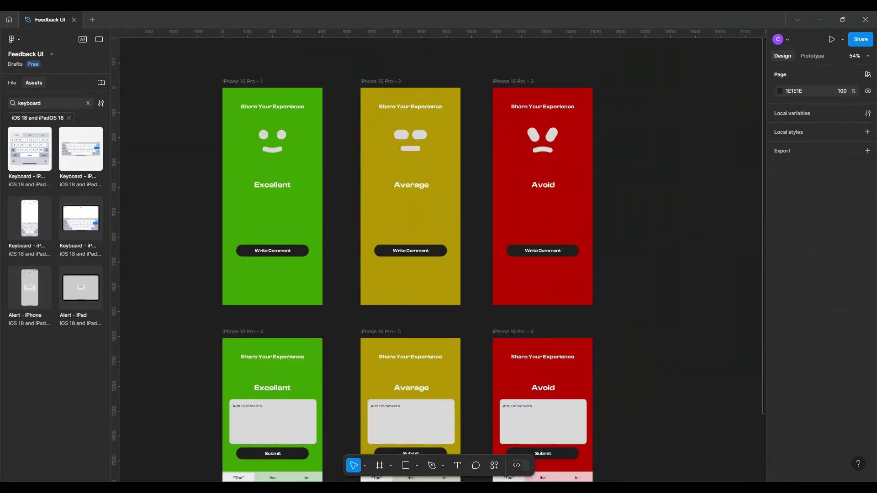
left_click(270, 177)
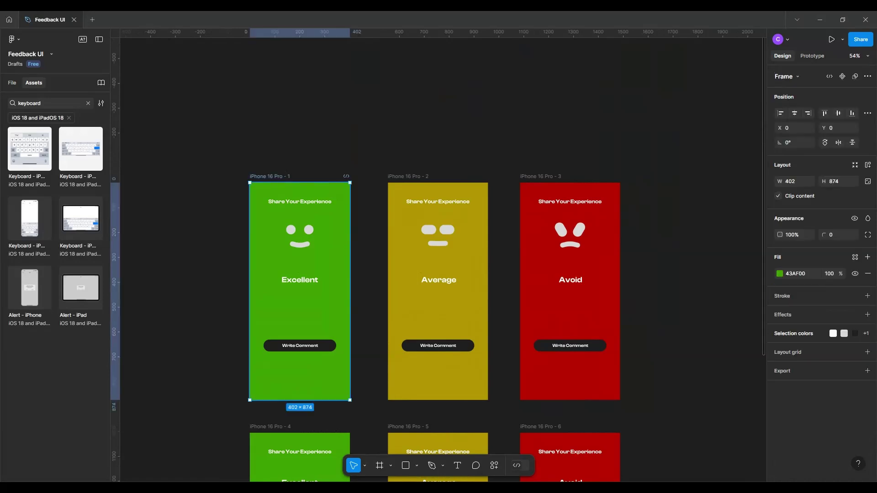
key("shift+e")
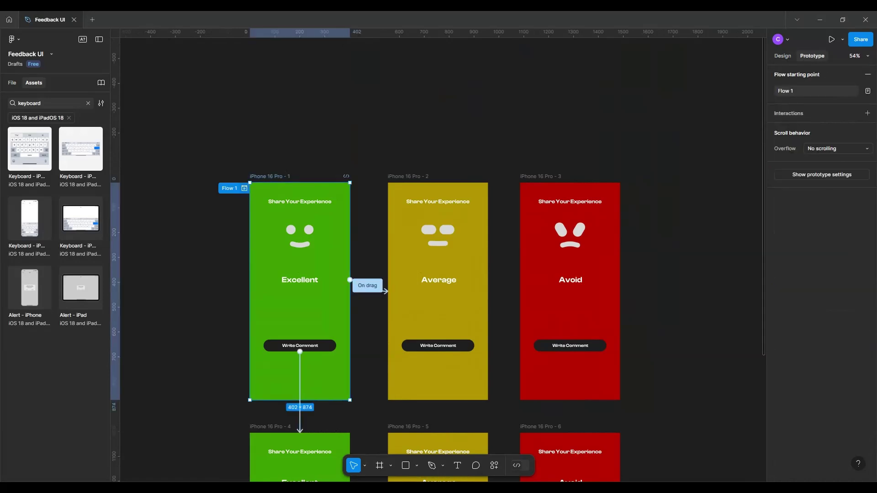
key("shift+space")
left_click(441, 355)
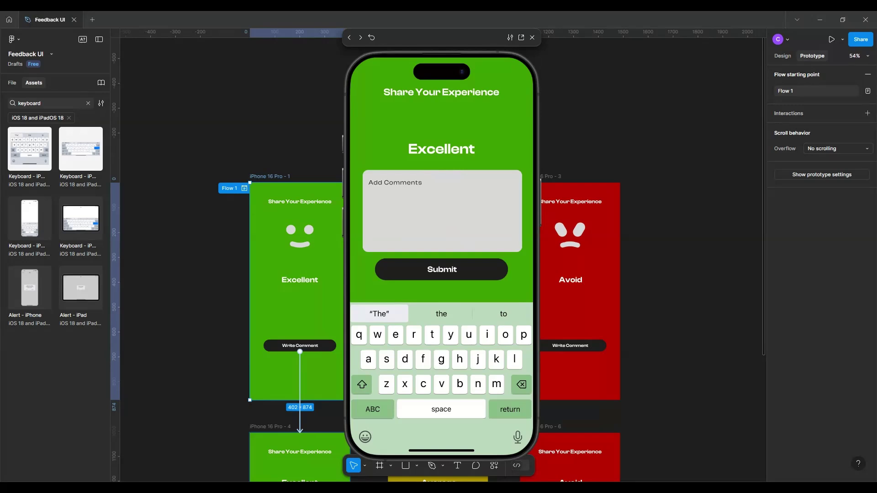
key("Right")
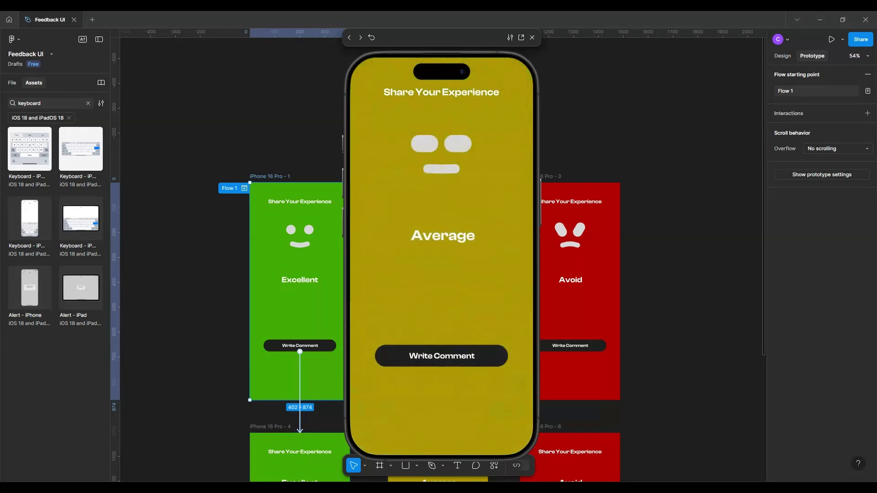
left_click(442, 356)
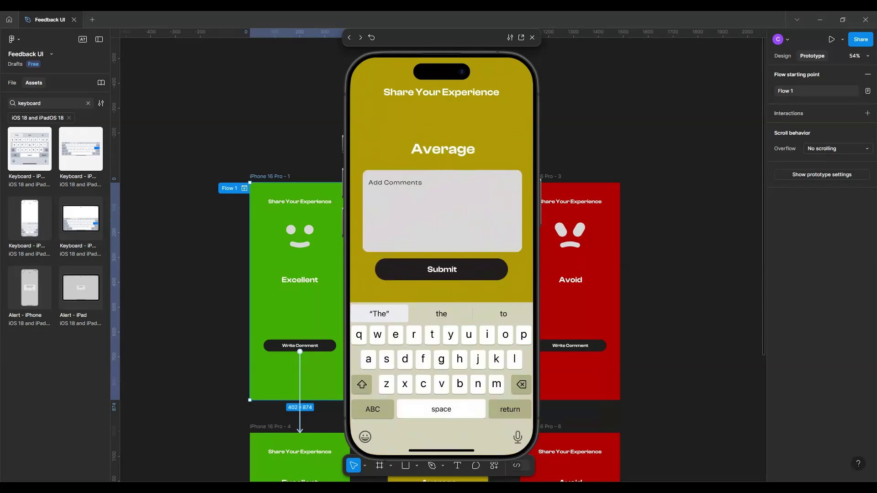
key("Escape")
scroll(597, 274, "down", 3)
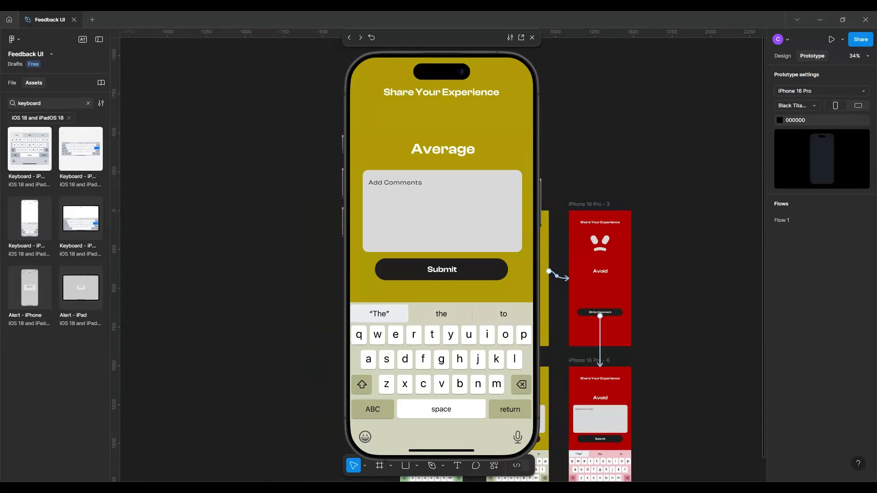
left_click_drag(426, 37, 164, 37)
scroll(540, 294, "down", 3)
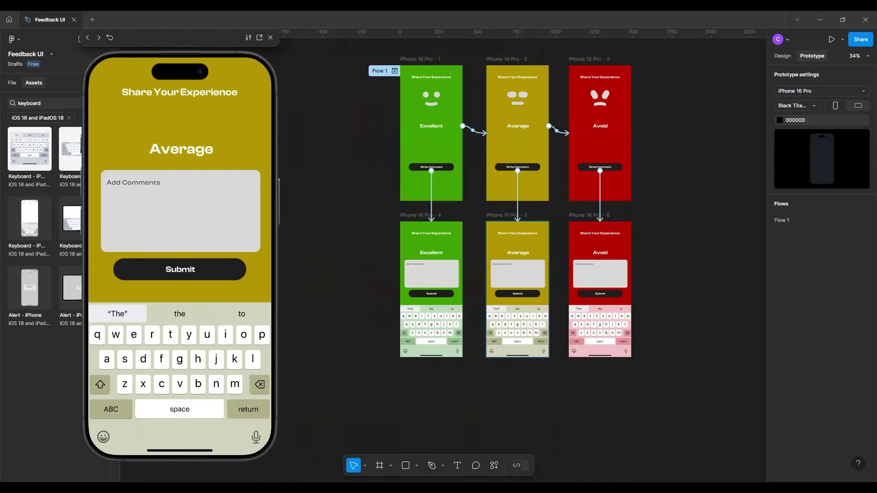
- Link the Average comment screen's Submit button to iPhone 16 Pro - 2
left_click(539, 294)
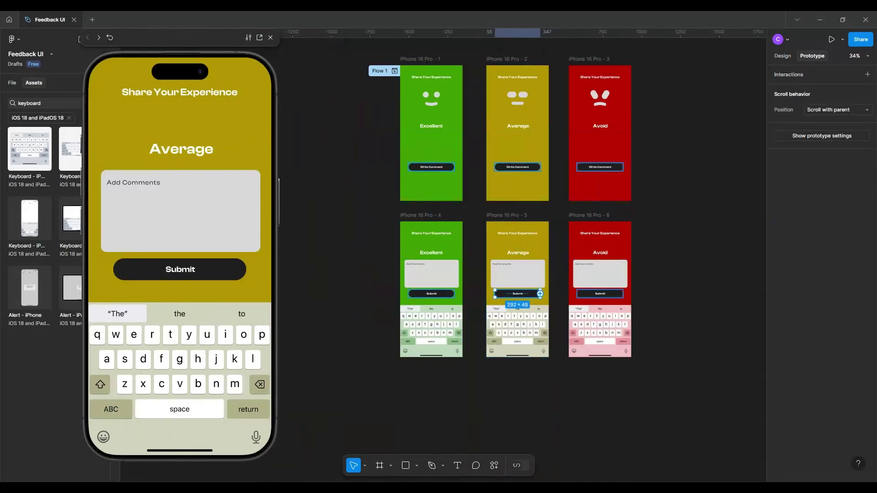
left_click_drag(540, 293, 517, 137)
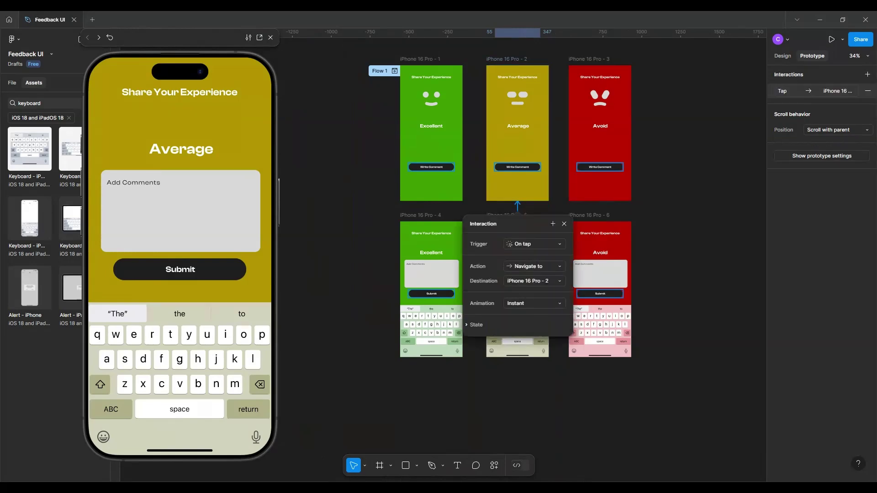
key("Escape")
- Test Submit in the preview, then replay from Excellent through Average
left_click(179, 269)
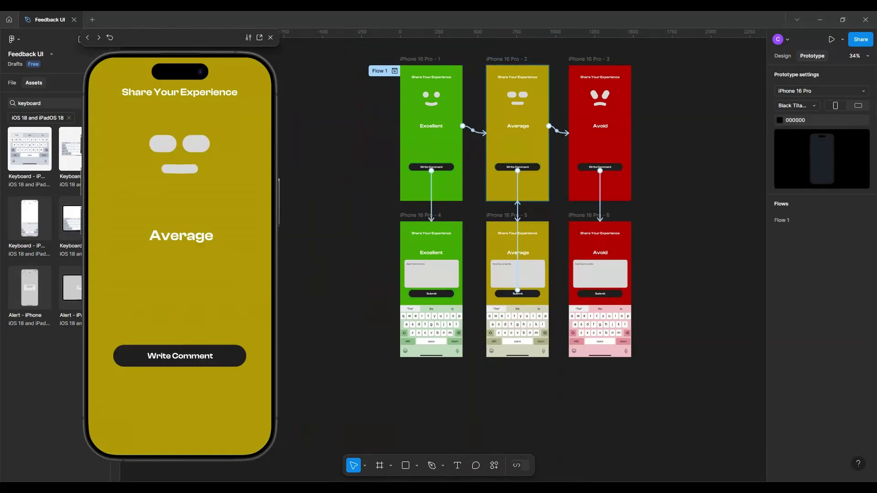
left_click_drag(226, 269, 130, 270)
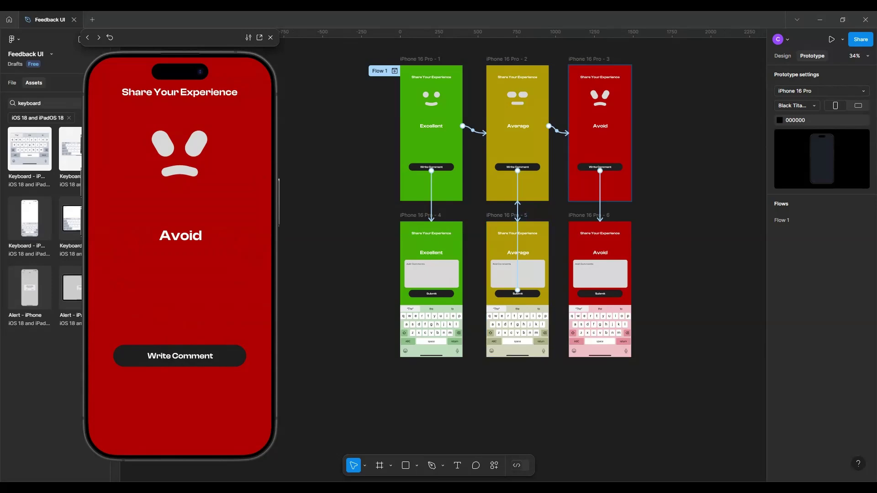
left_click_drag(171, 37, 246, 46)
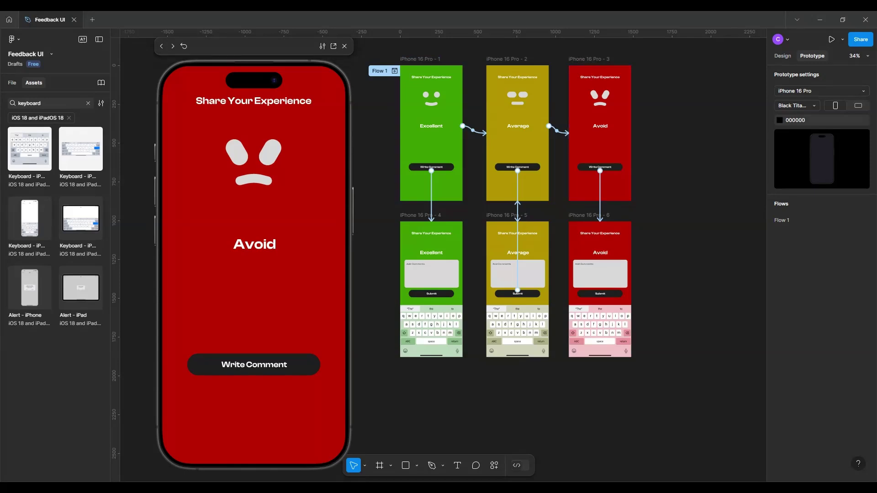
left_click(430, 137)
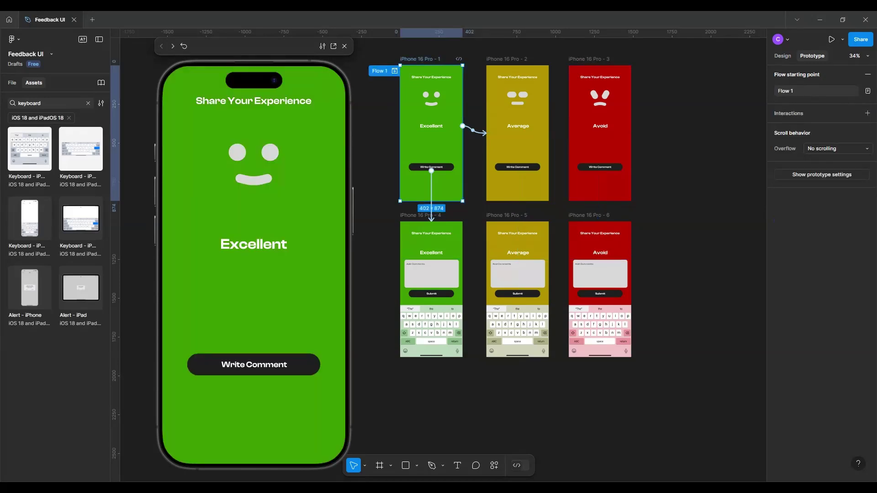
left_click(254, 244)
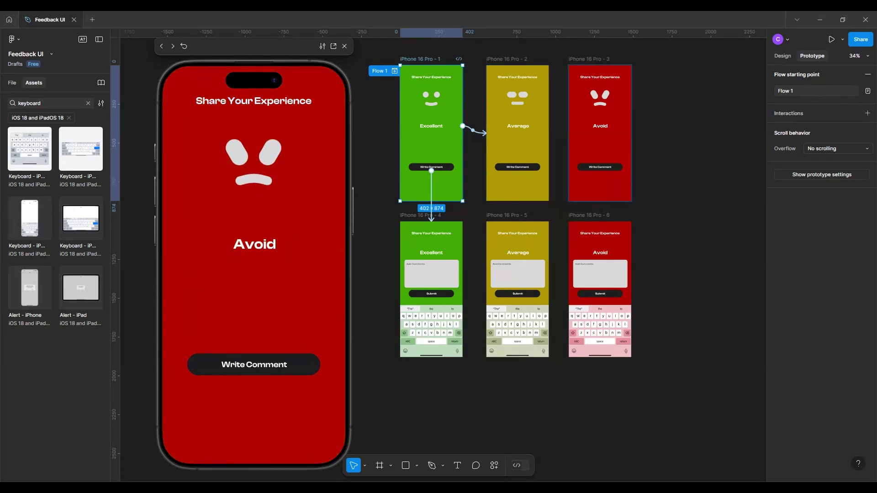
key("Escape")
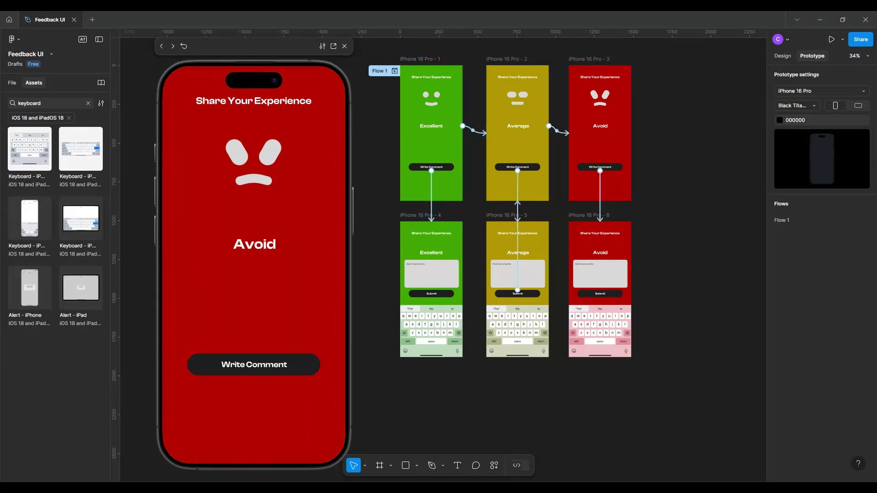
scroll(518, 219, "up", 1)
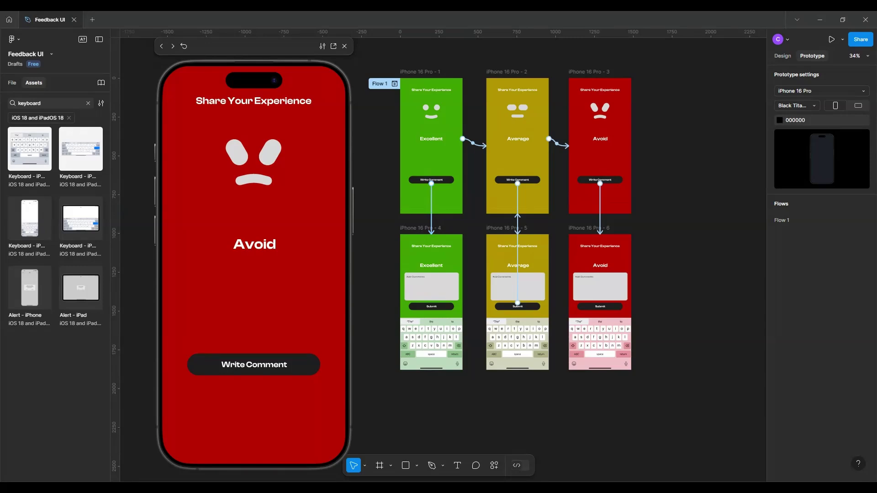
- Select the Excellent-to-Average drag connector to review its transition
left_click(473, 143)
key("Escape")
left_click(472, 144)
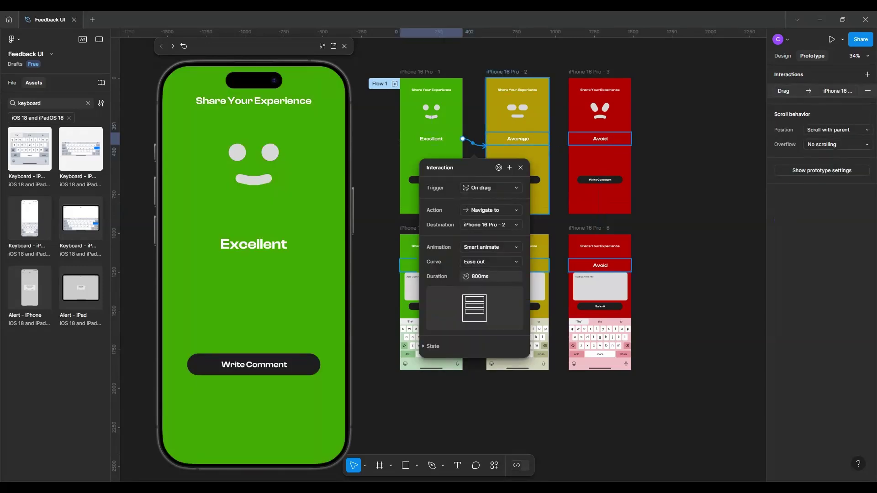
left_click(517, 199)
key("Escape")
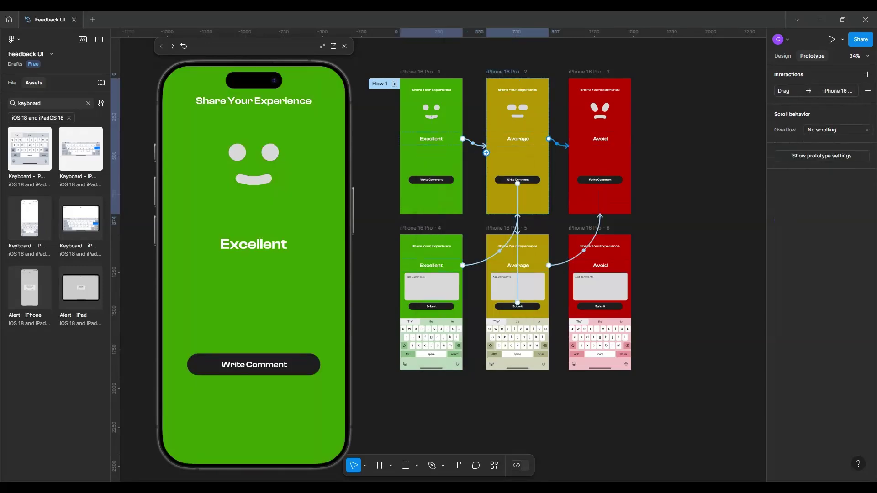
- Set the connector's curve to Bouncy and drag through Average to Avoid in the preview
left_click(518, 206)
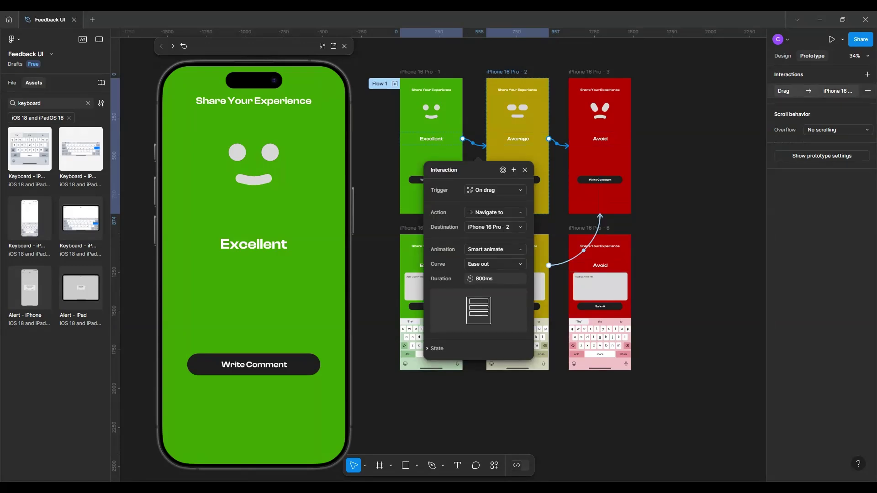
left_click(815, 91)
left_click(728, 187)
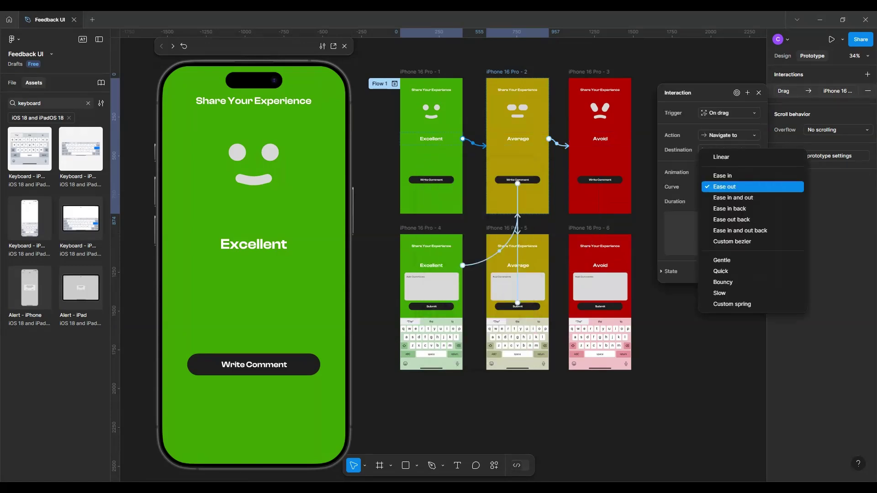
left_click(723, 282)
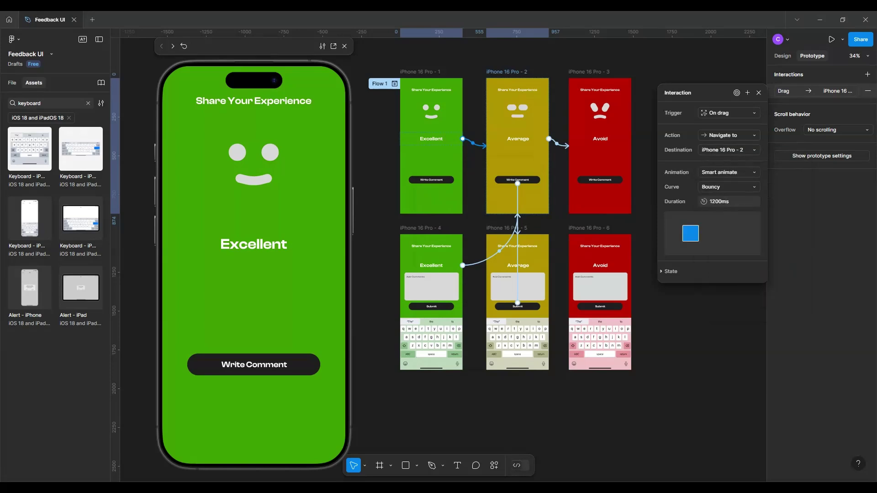
key("Escape")
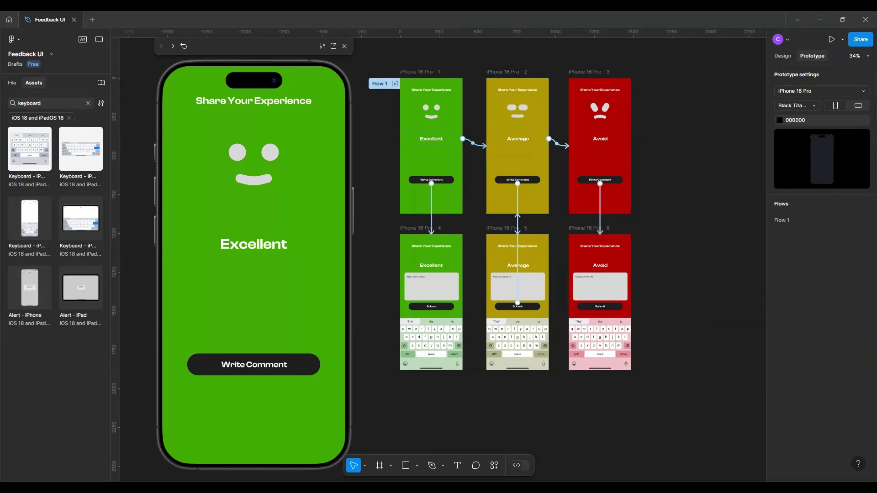
left_click_drag(288, 244, 206, 244)
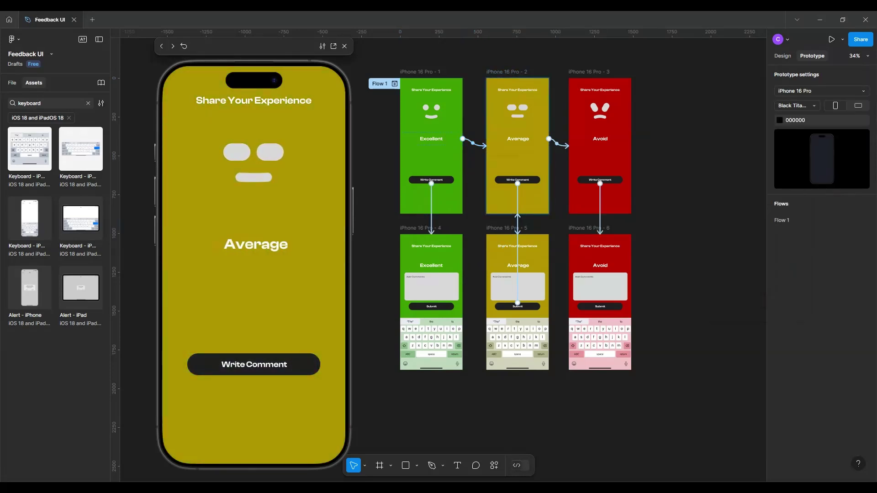
left_click_drag(288, 244, 206, 245)
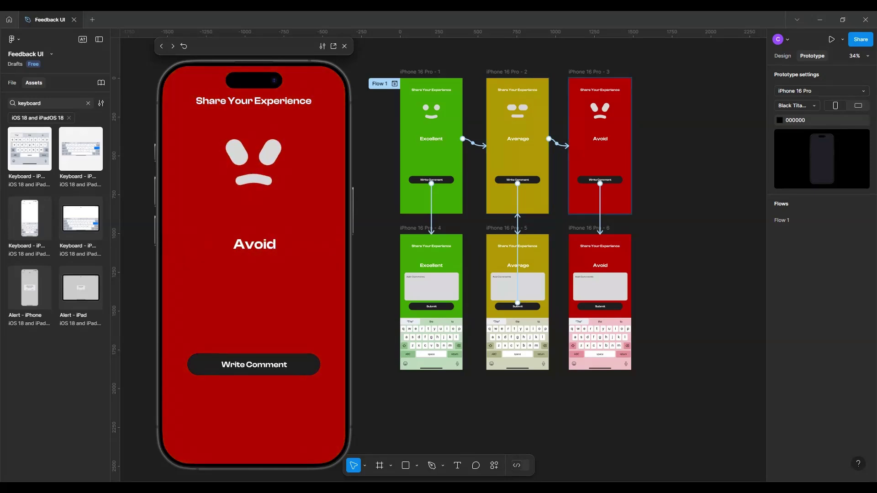
- Give the Average-to-Avoid drag interaction the Bouncy easing curve
left_click(556, 142)
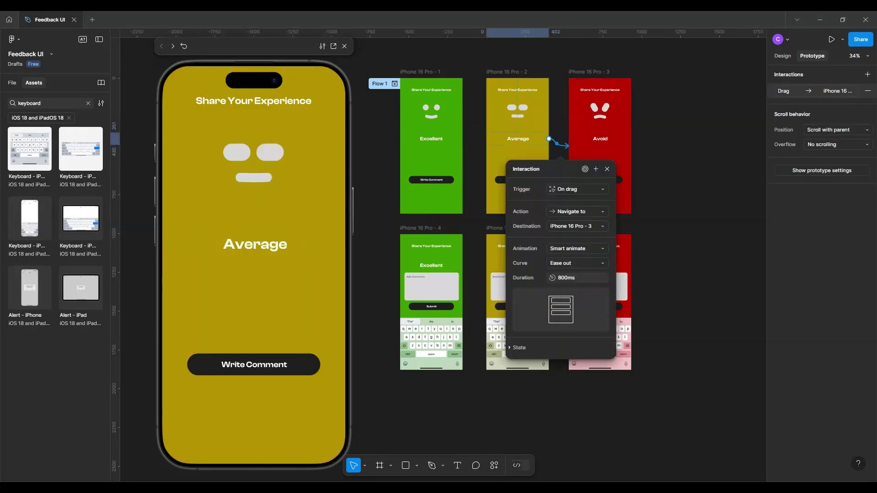
left_click(577, 263)
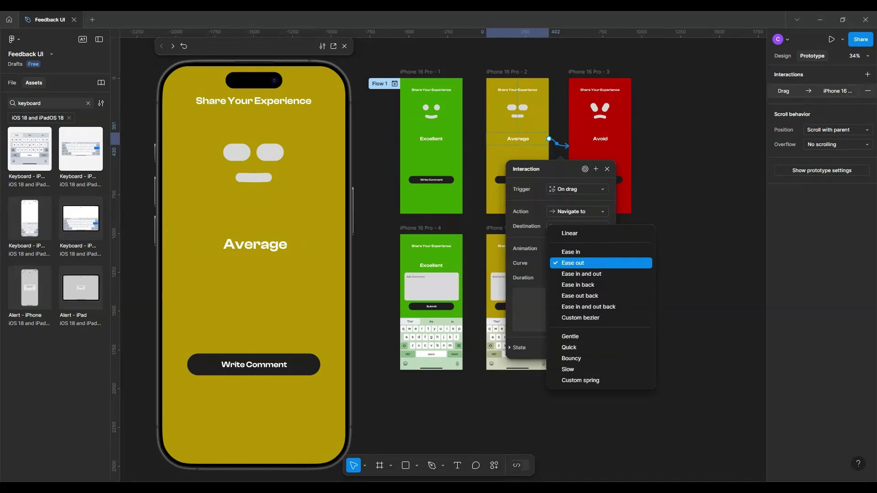
left_click(572, 358)
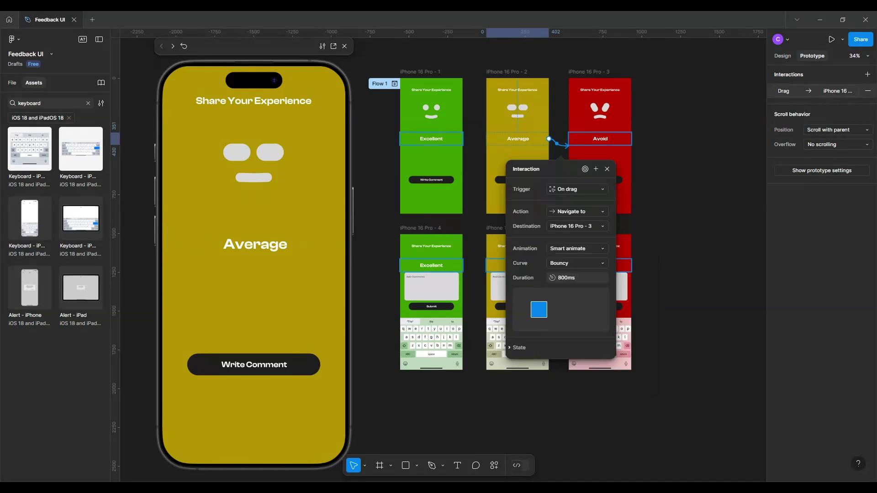